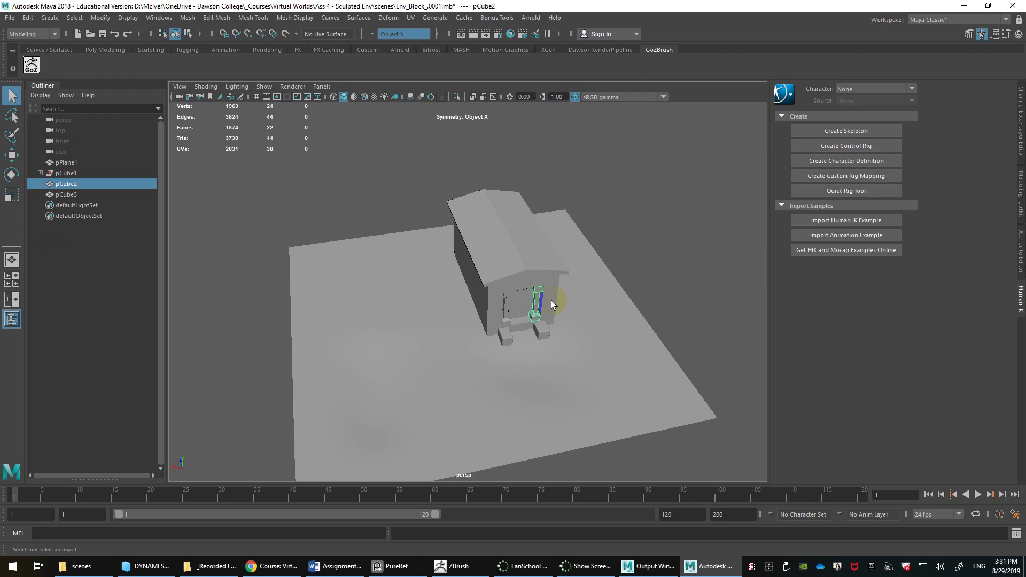
Measure the ground plane's span between opposite edges with the Distance tool, snapping both ends to points on the plane
click(11, 18)
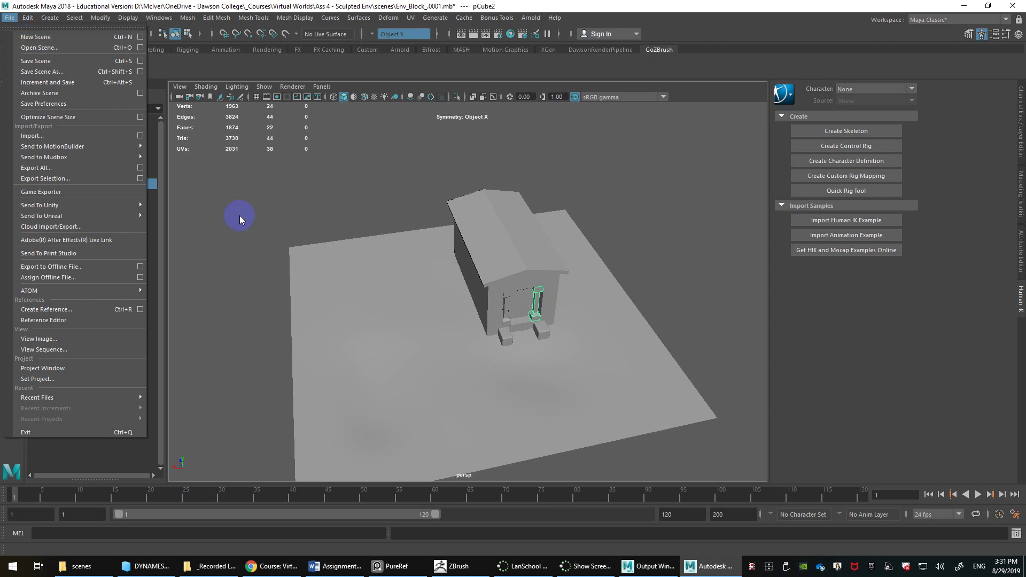
click(404, 287)
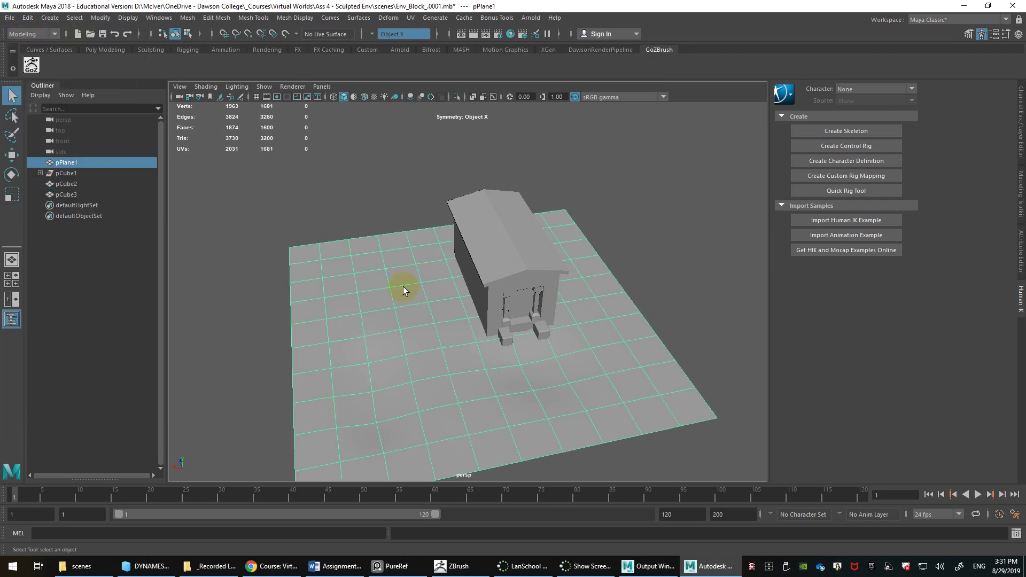
alt+middle_drag(442, 319, 437, 253)
alt+drag(437, 252, 408, 239)
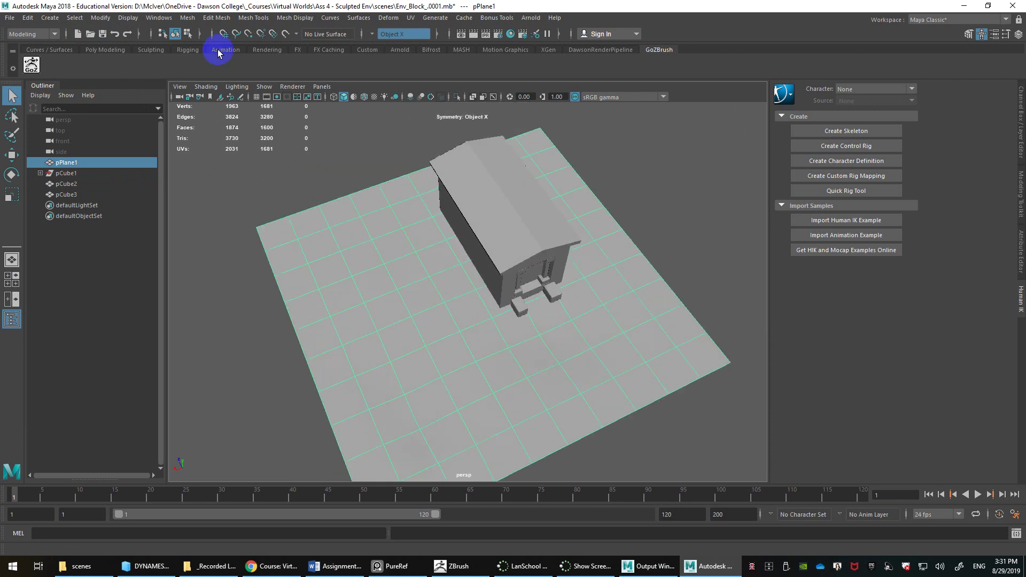
click(47, 18)
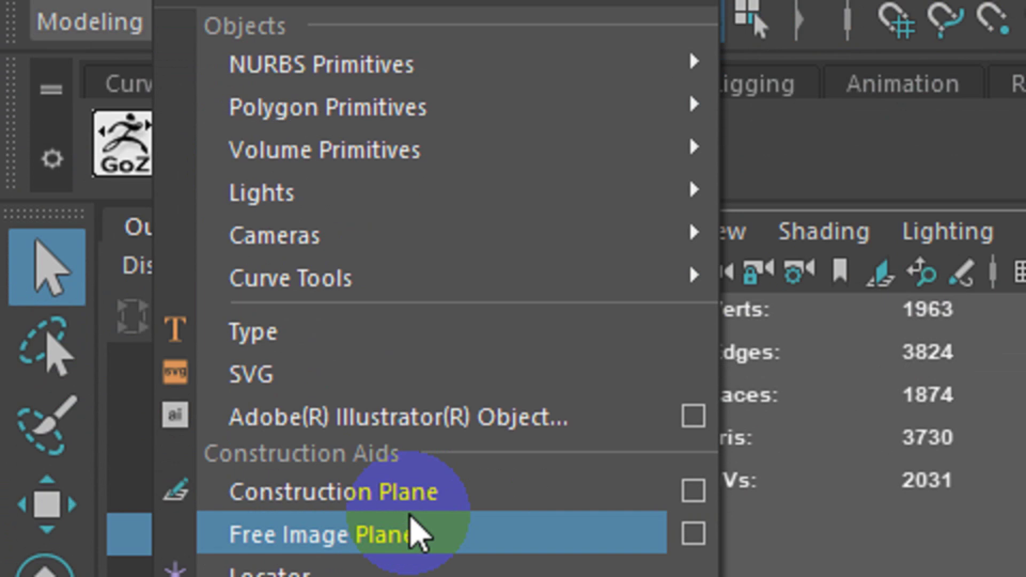
mouse_move(442, 522)
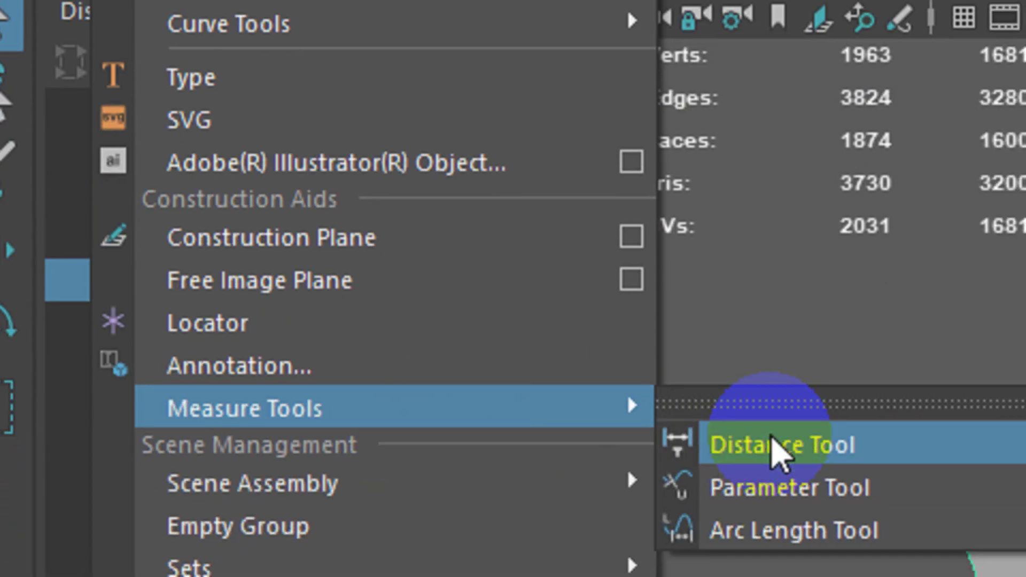
click(773, 444)
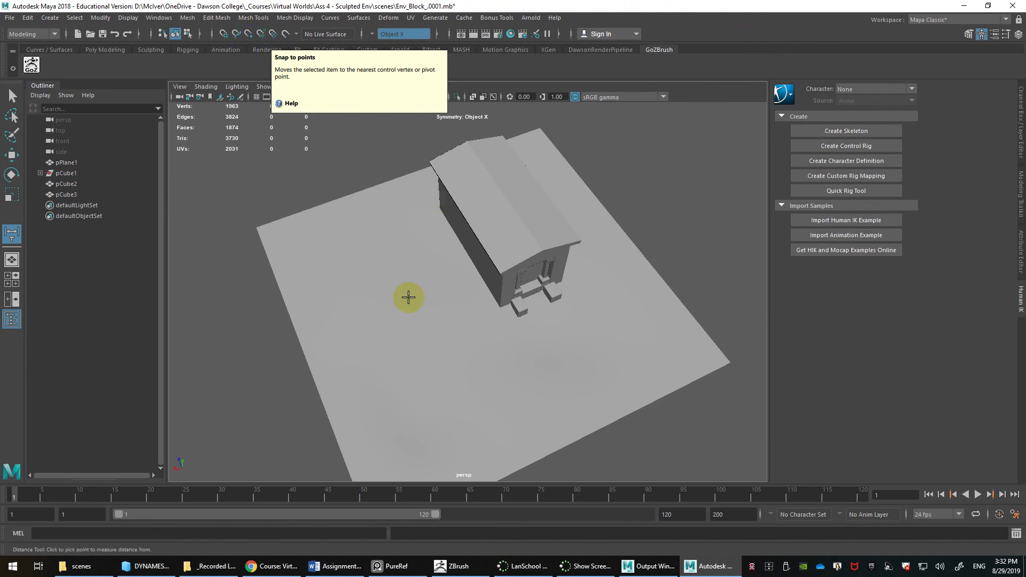
key(v)
click(361, 193)
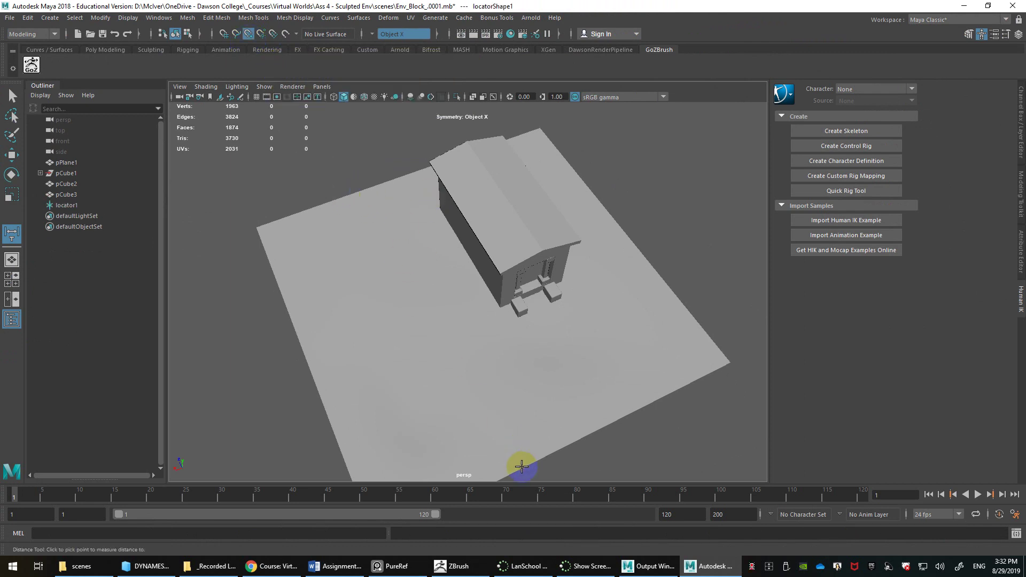
click(504, 476)
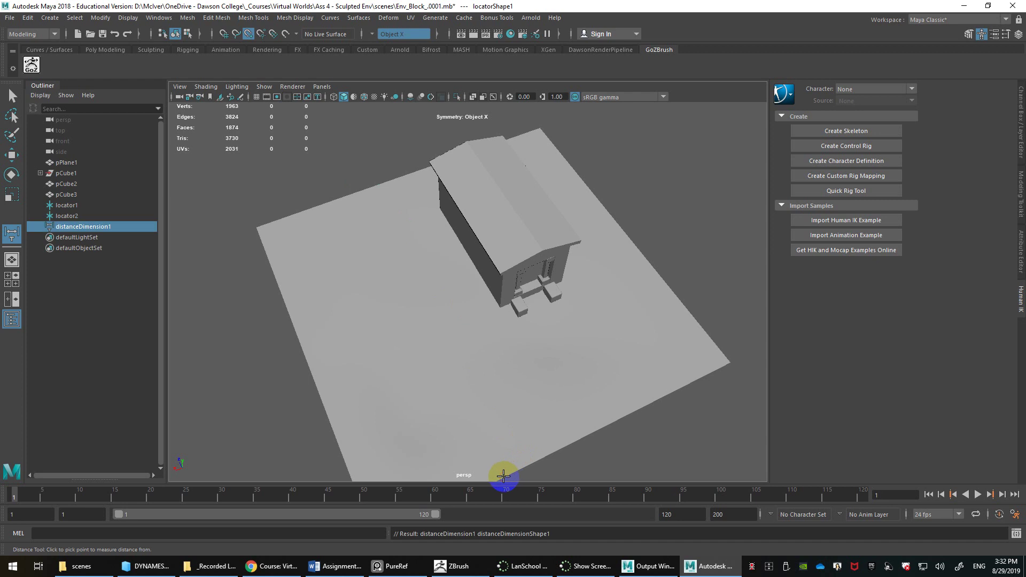
alt+drag(504, 475, 473, 311)
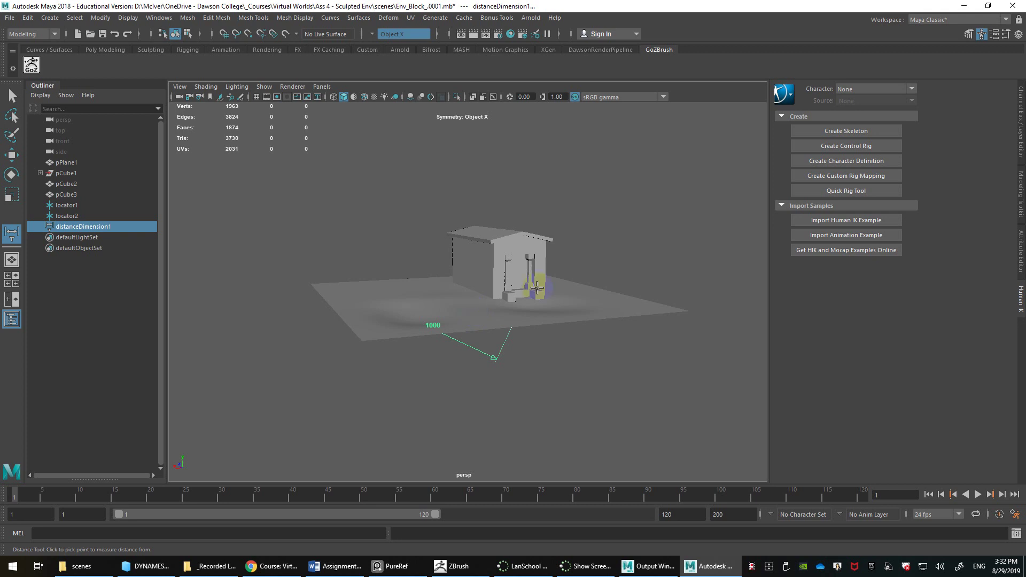
Try to measure the height of the building's doorway with the Distance tool
scroll(537, 275, up, 4)
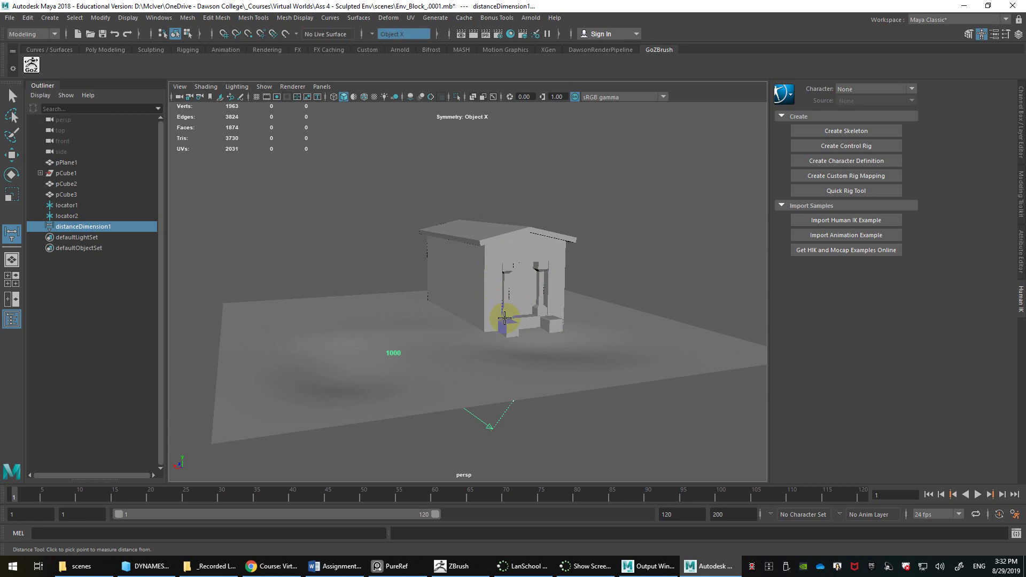
scroll(555, 331, up, 4)
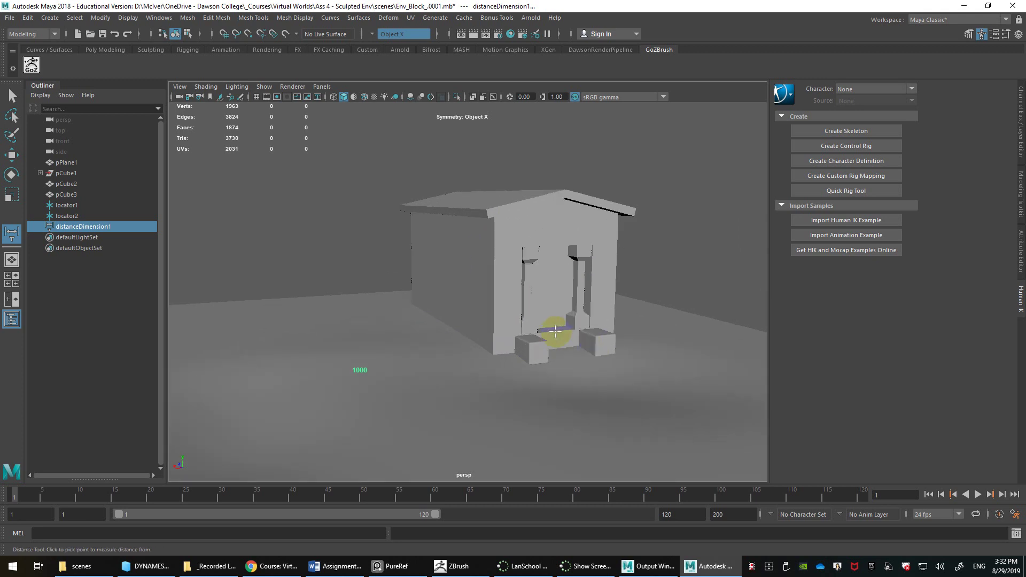
alt+middle_drag(555, 329, 450, 272)
mouse_move(449, 216)
alt+mouse_down()
mouse_move(442, 222)
mouse_move(460, 224)
alt+mouse_up()
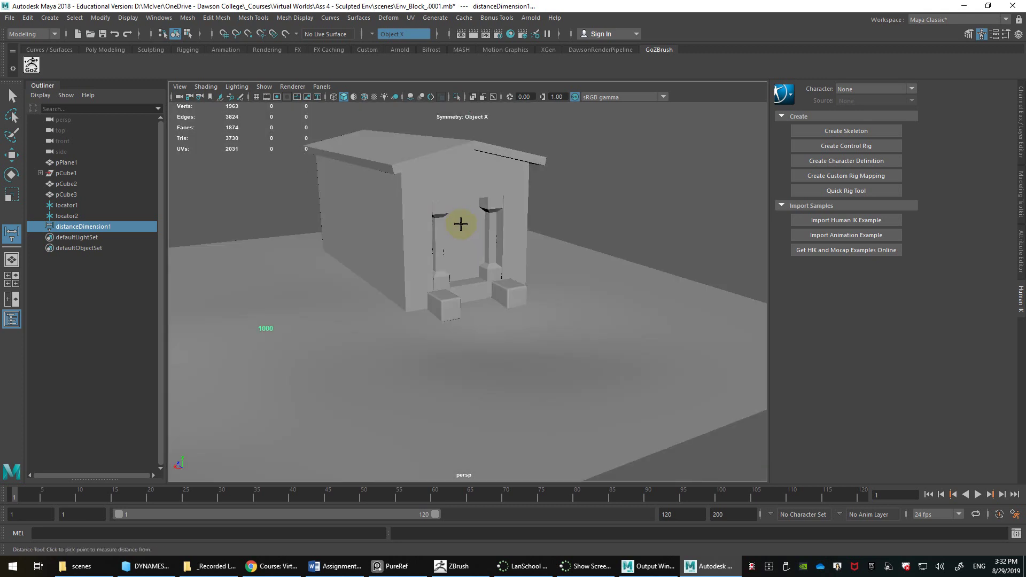
alt+drag(504, 194, 488, 199)
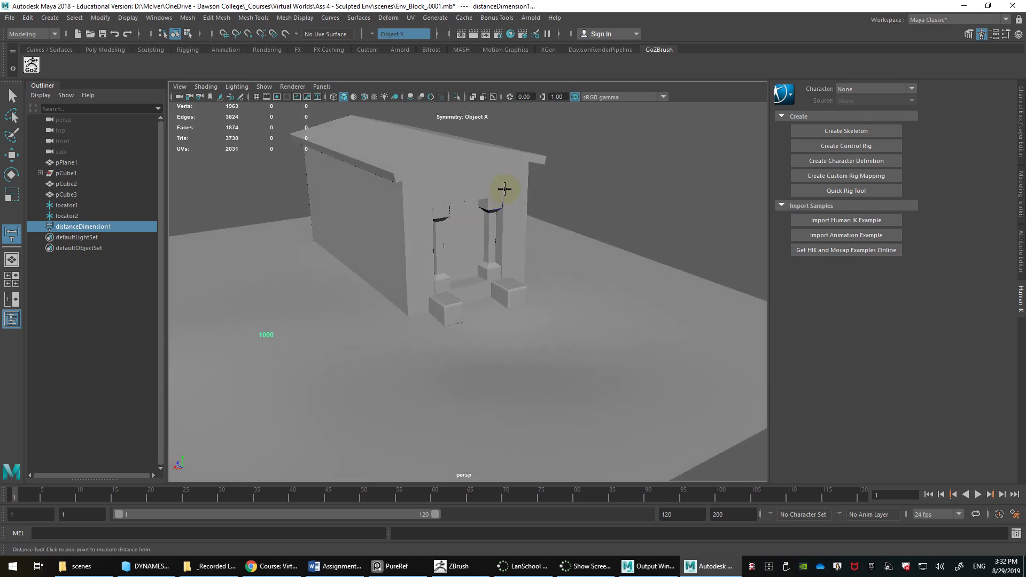
click(49, 17)
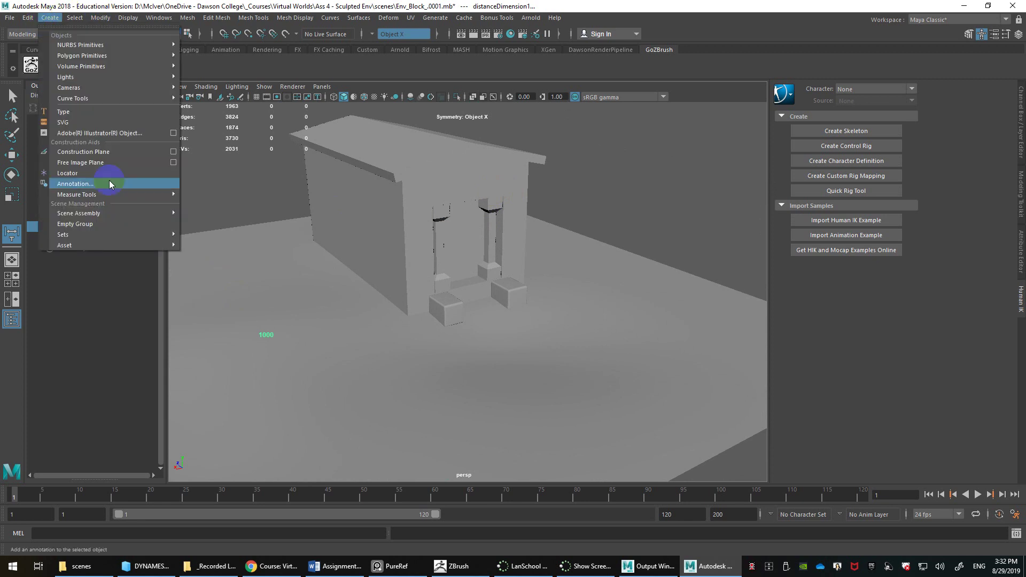
mouse_move(166, 197)
click(223, 203)
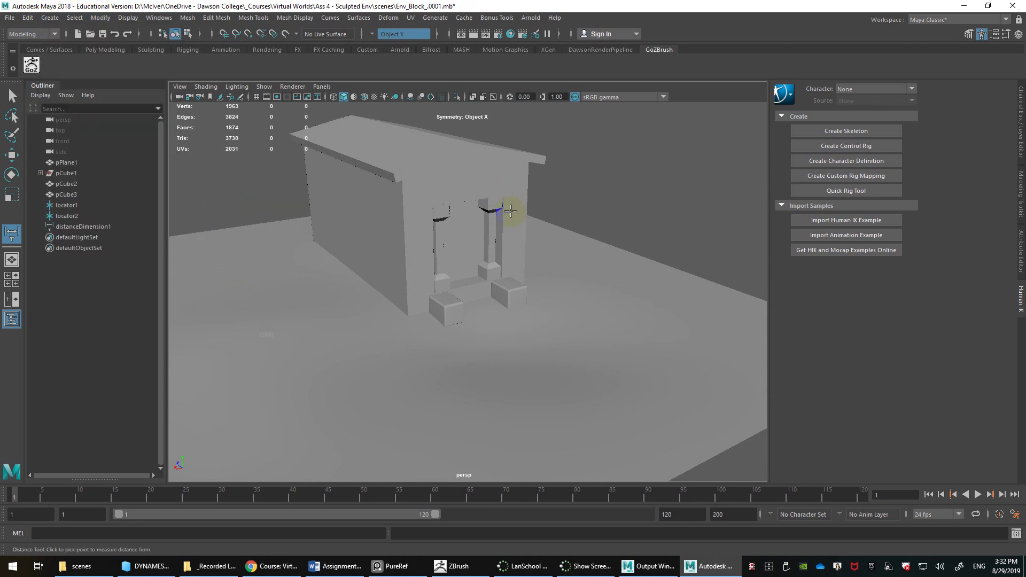
alt+drag(506, 193, 507, 196)
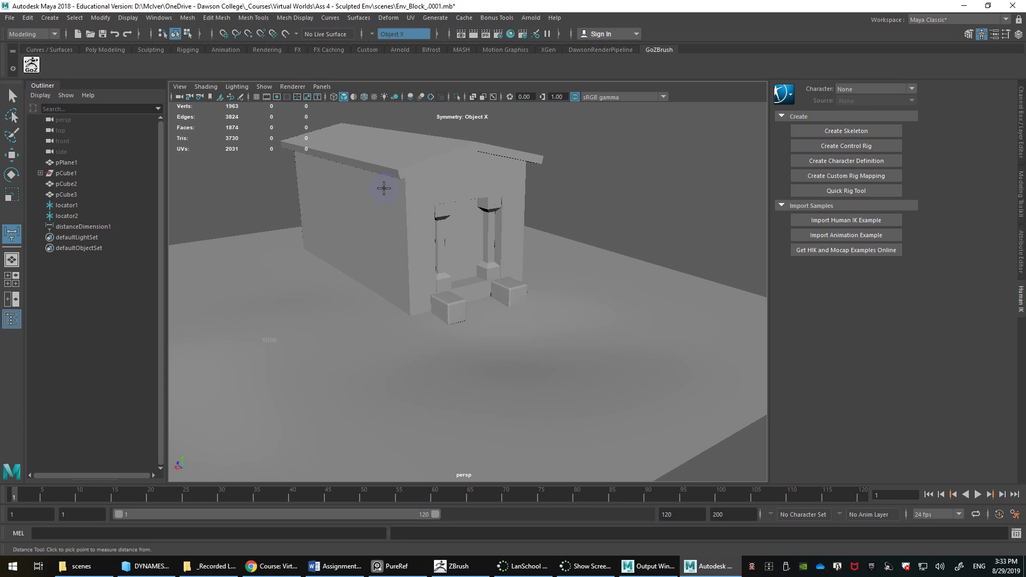
click(15, 99)
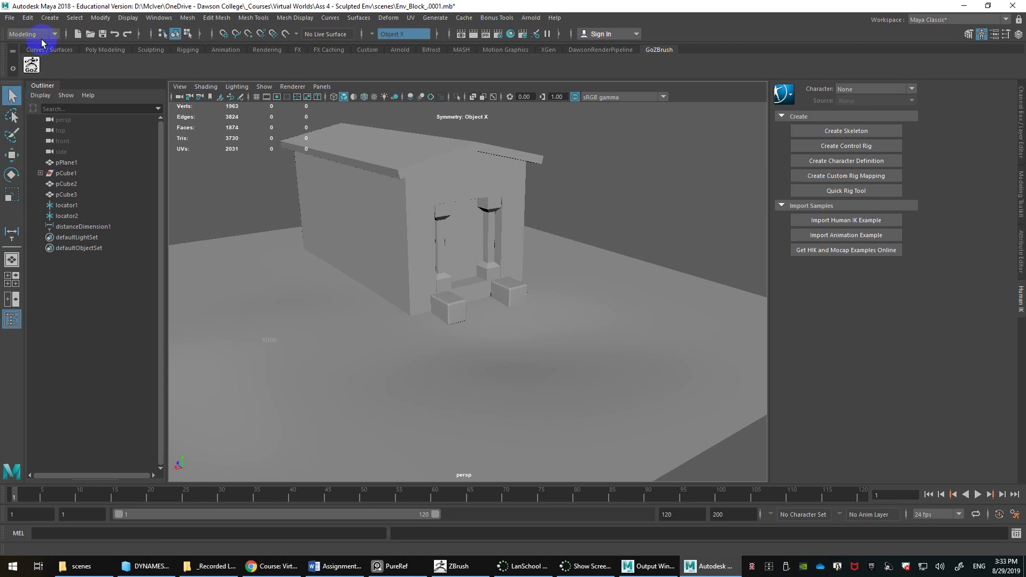
click(49, 18)
mouse_move(123, 195)
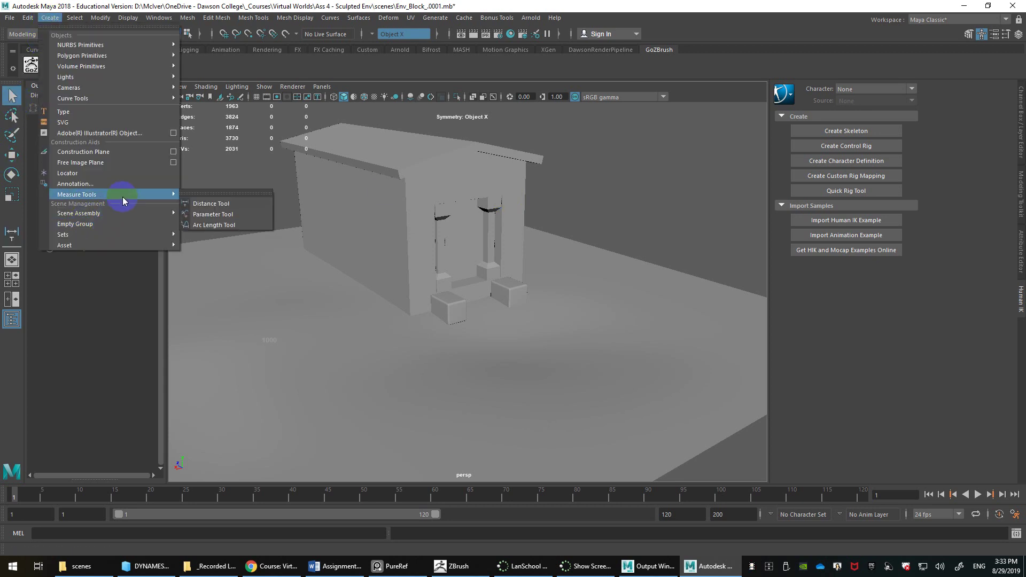
click(239, 204)
click(501, 197)
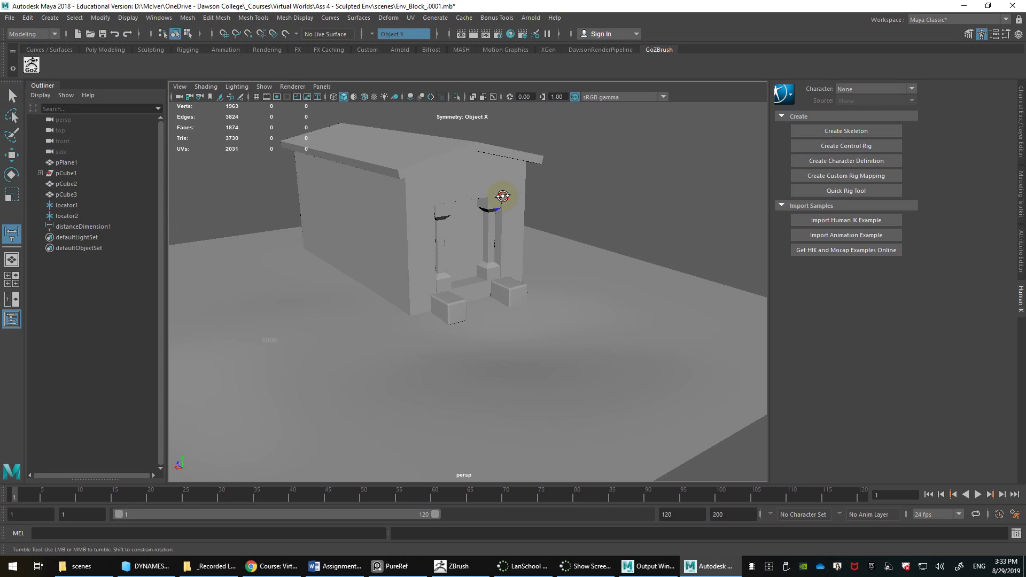
click(501, 273)
mouse_move(500, 275)
alt+mouse_down()
mouse_move(470, 298)
mouse_move(550, 274)
mouse_move(495, 231)
mouse_move(509, 259)
alt+mouse_up()
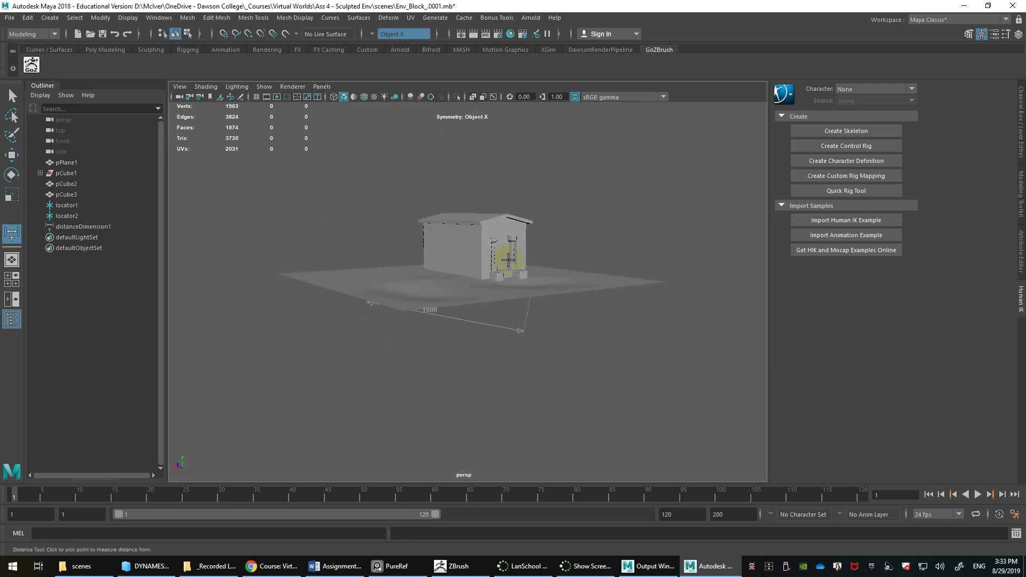
alt+middle_drag(498, 261, 469, 312)
scroll(475, 296, up, 4)
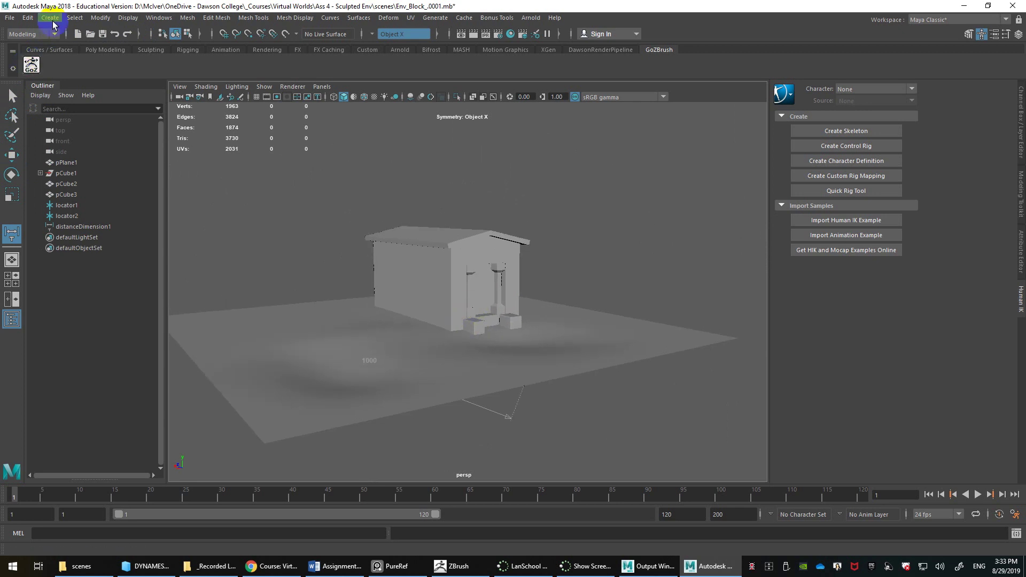
Measure the doorway's height beside the pillar with the Distance tool, snapping from the top of the opening to its base
click(49, 19)
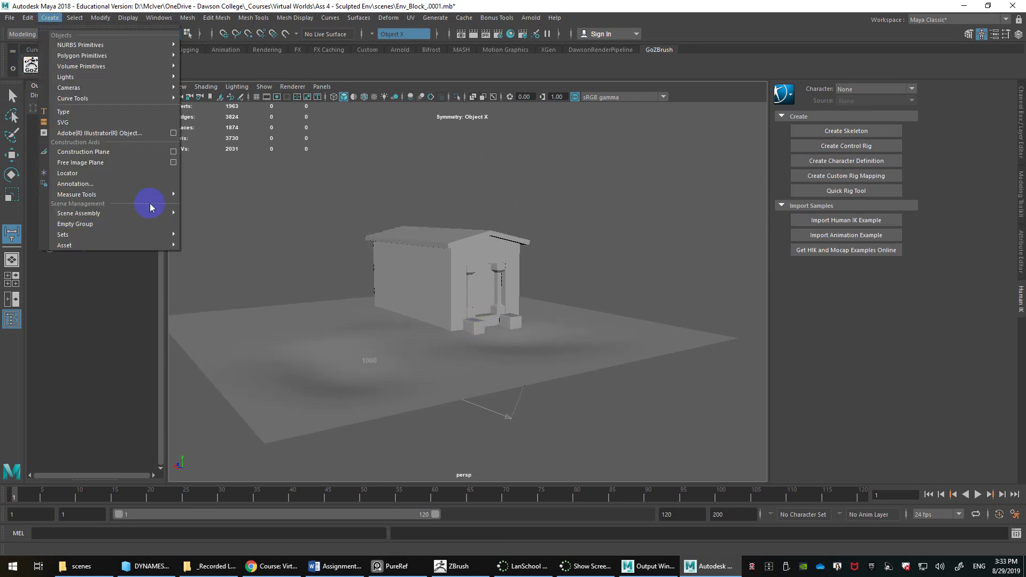
mouse_move(161, 194)
click(234, 205)
click(229, 207)
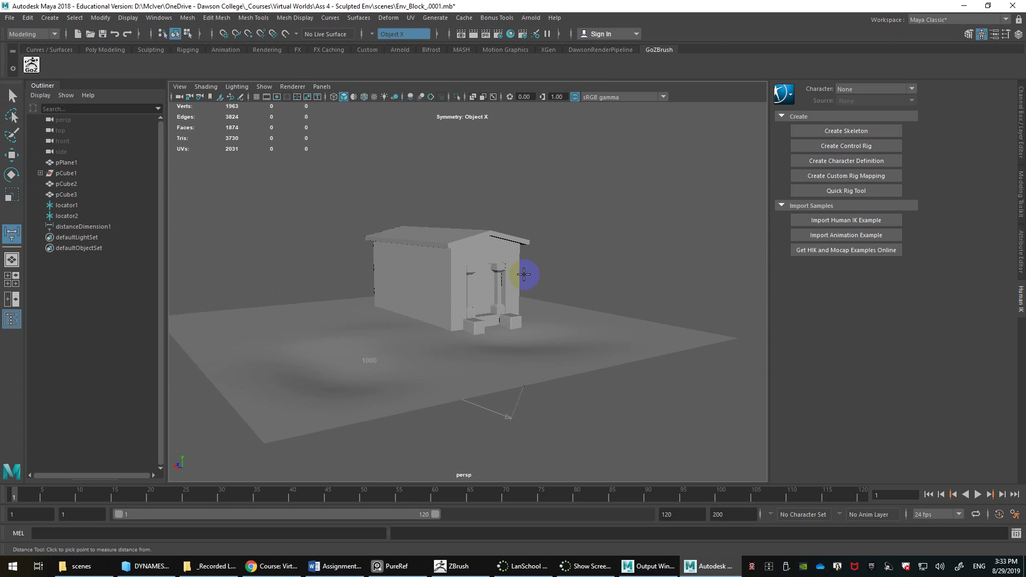
key(v)
click(503, 263)
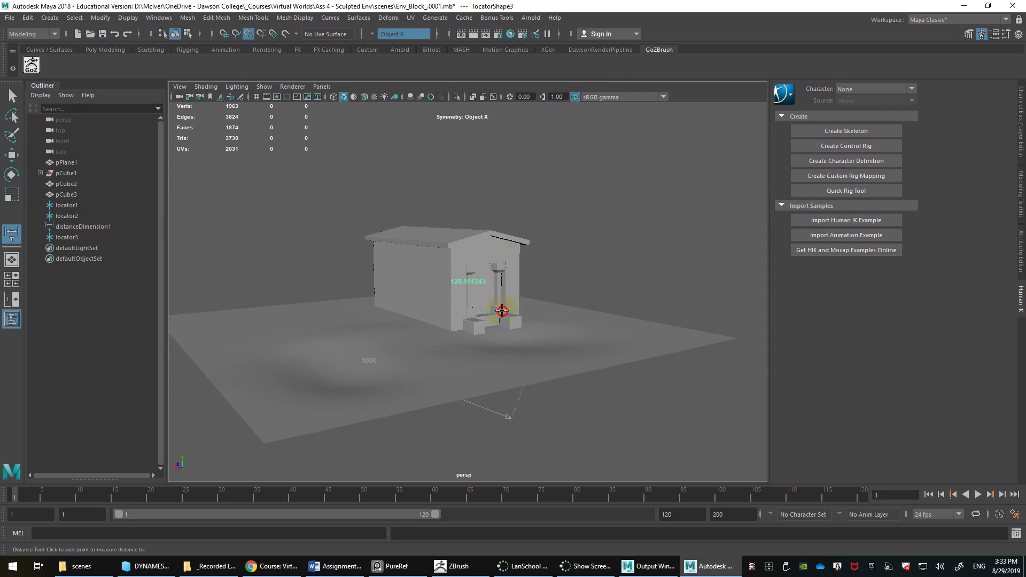
click(502, 308)
scroll(505, 305, up, 3)
alt+drag(515, 307, 413, 331)
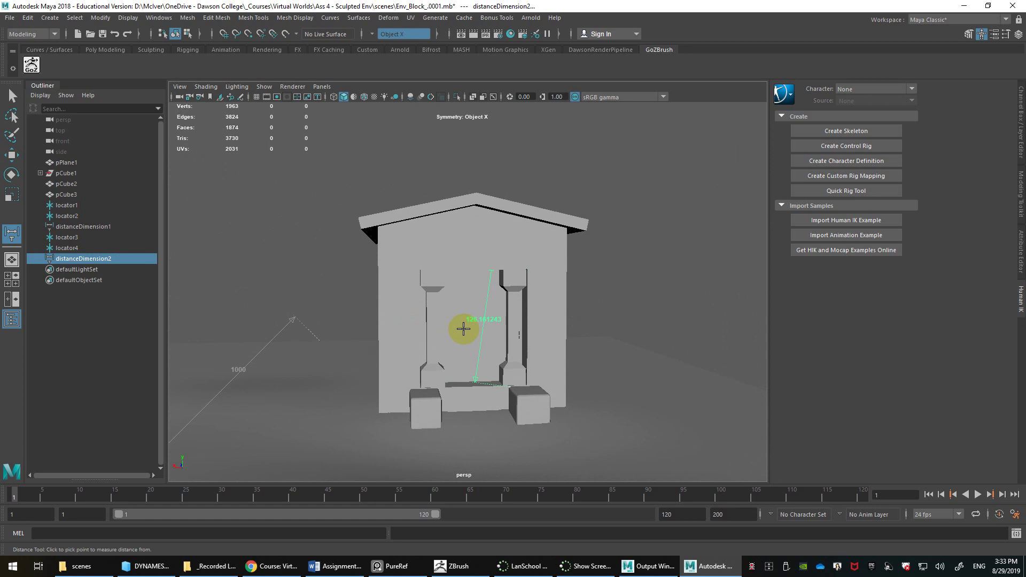
Start a new empty scene and show the grid in the perspective view
scroll(468, 328, down, 3)
key(w)
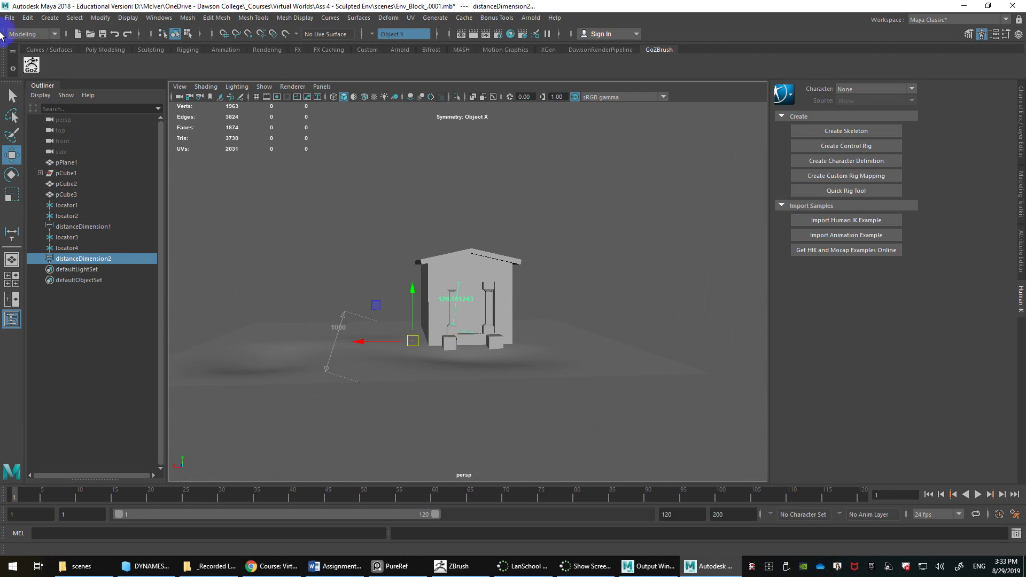
click(9, 19)
click(28, 36)
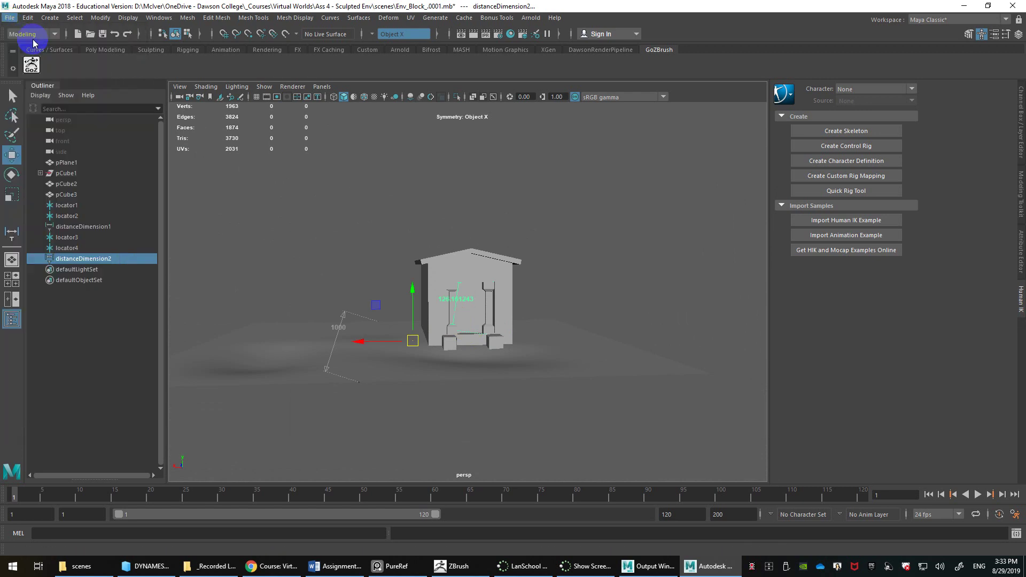
click(511, 291)
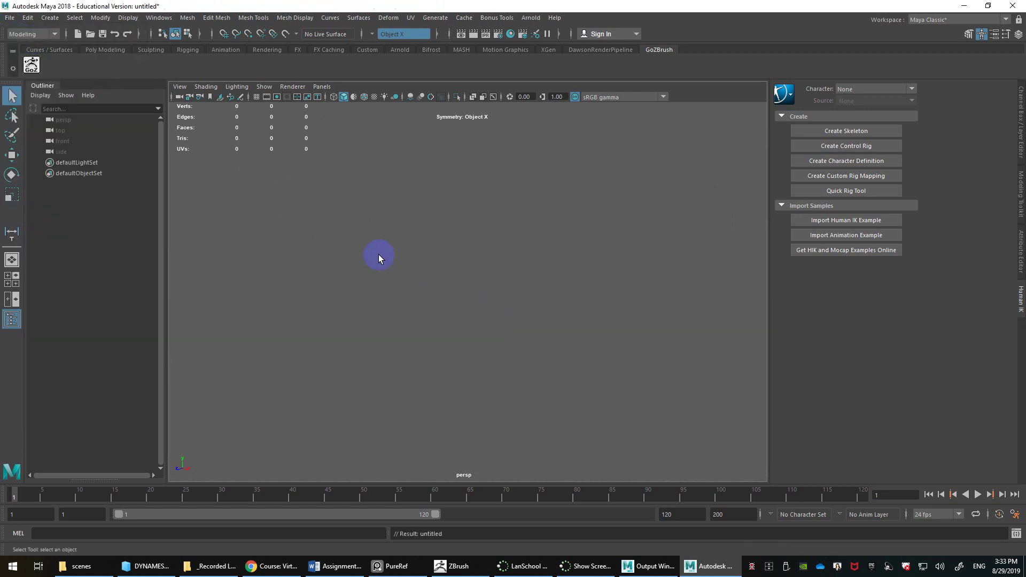
click(257, 98)
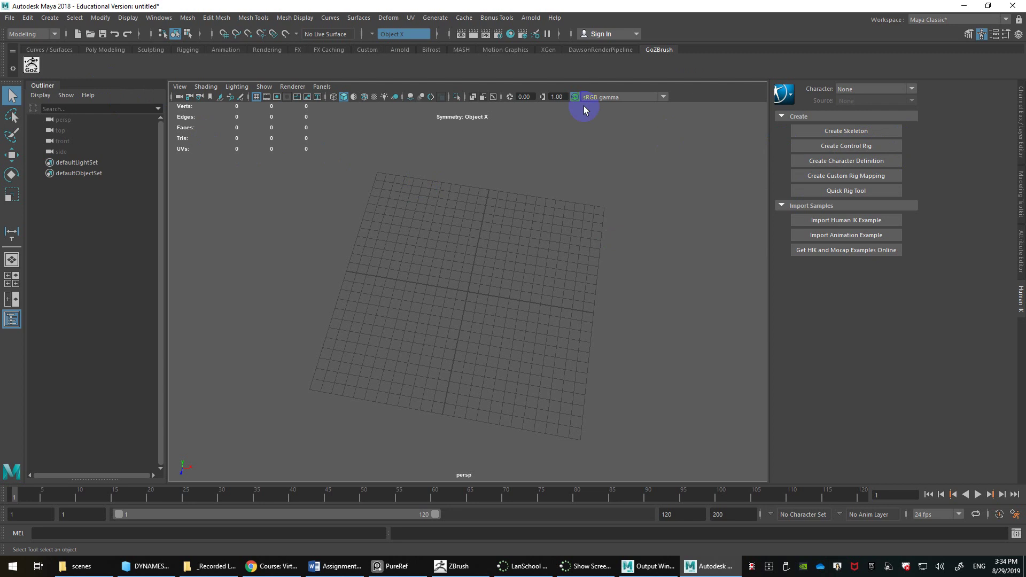
Create a polygon cube and set its width to 60 in its polyCube creation settings
click(105, 49)
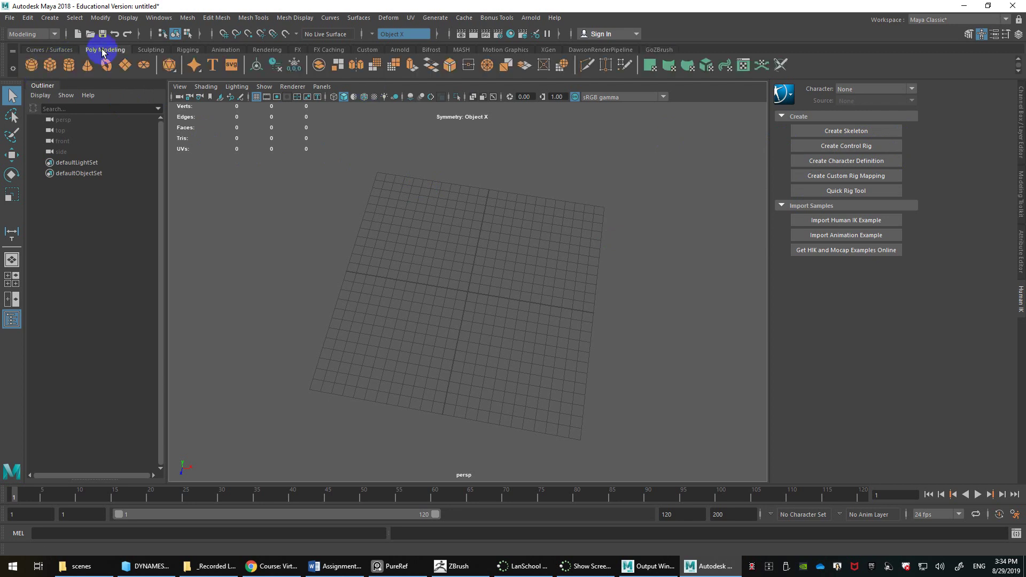
click(52, 66)
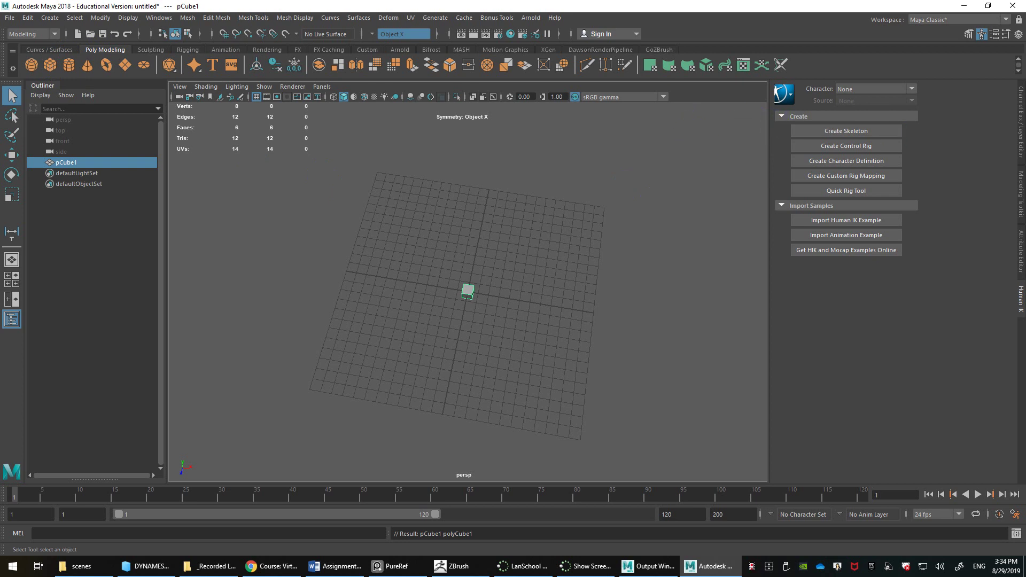
click(1021, 131)
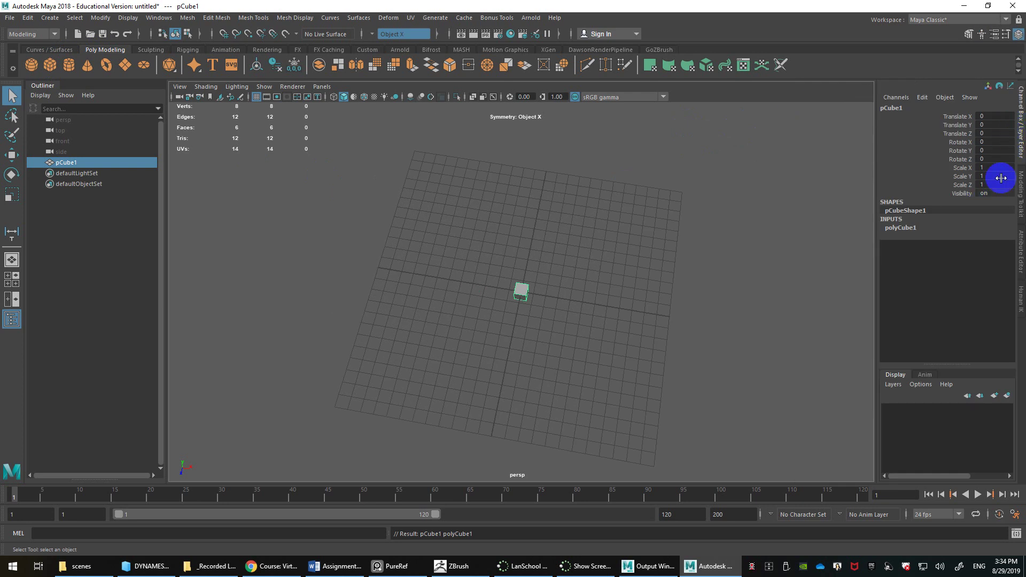
click(903, 228)
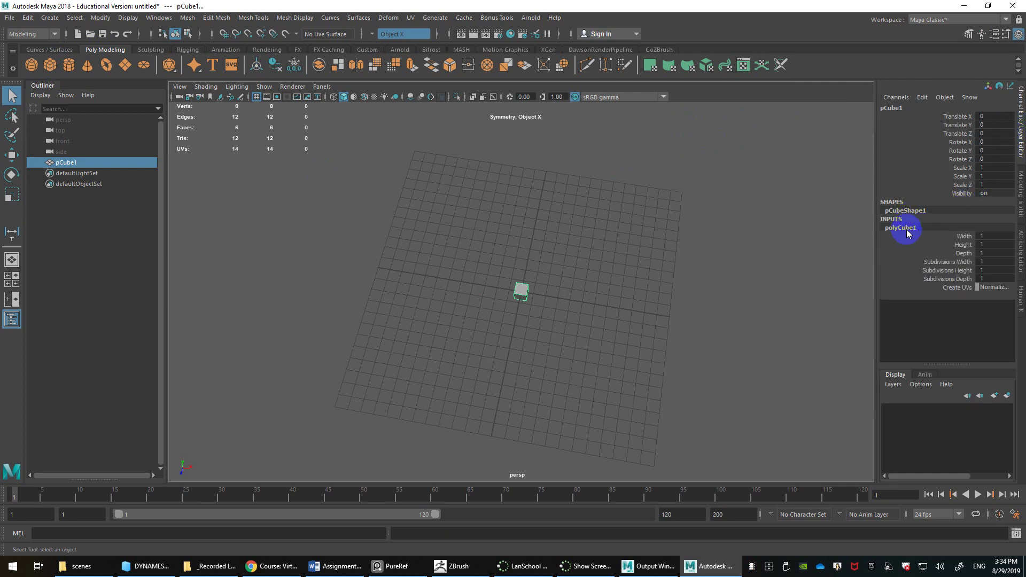
click(984, 236)
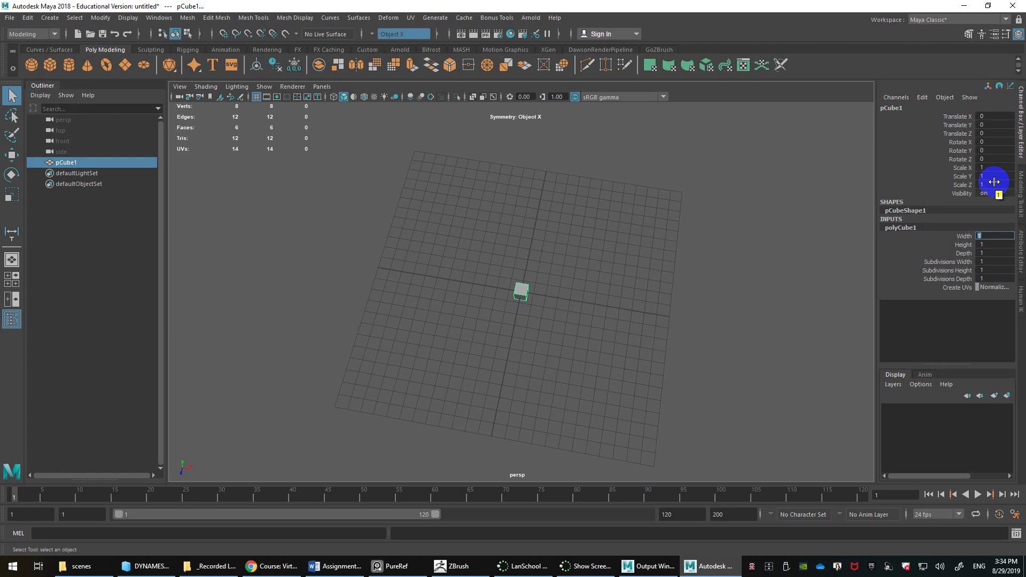
text(60)
key(Return)
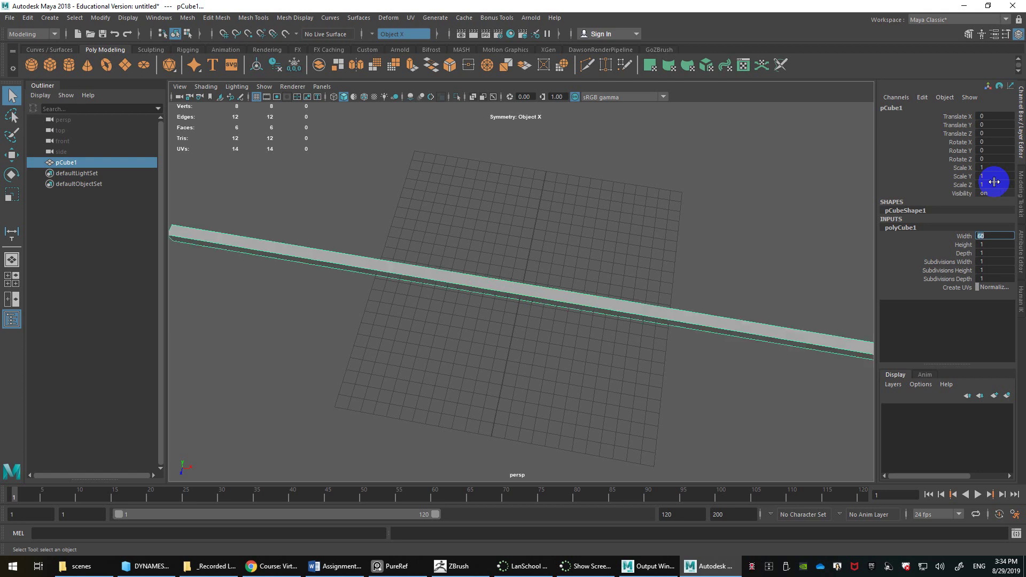
Set the cube's height to 180 and its depth to 20 in its polyCube creation settings
key(Tab)
text(1890)
key(BackSpace)
key(BackSpace)
key(Tab)
text(20)
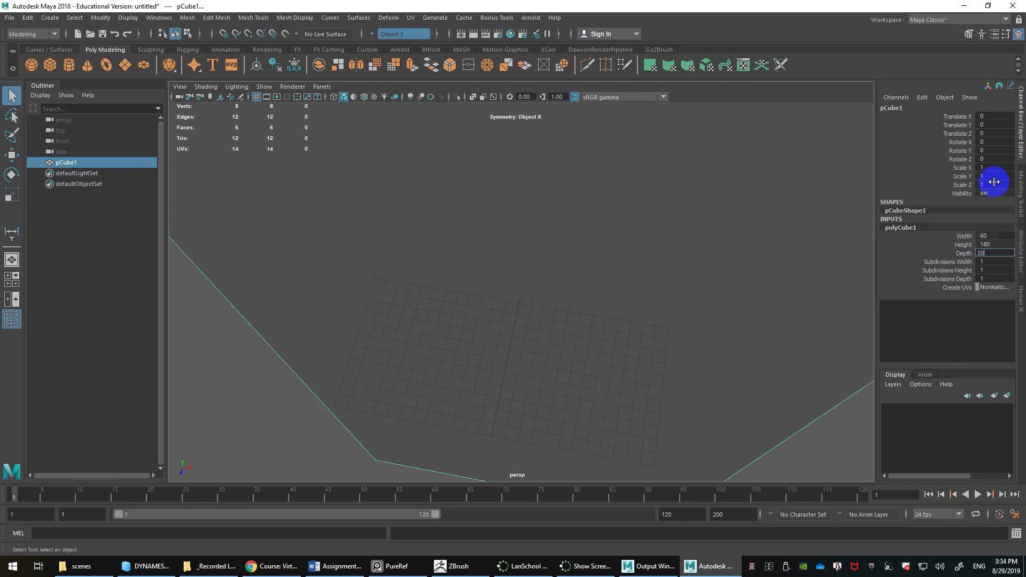
key(Return)
scroll(707, 220, down, 5)
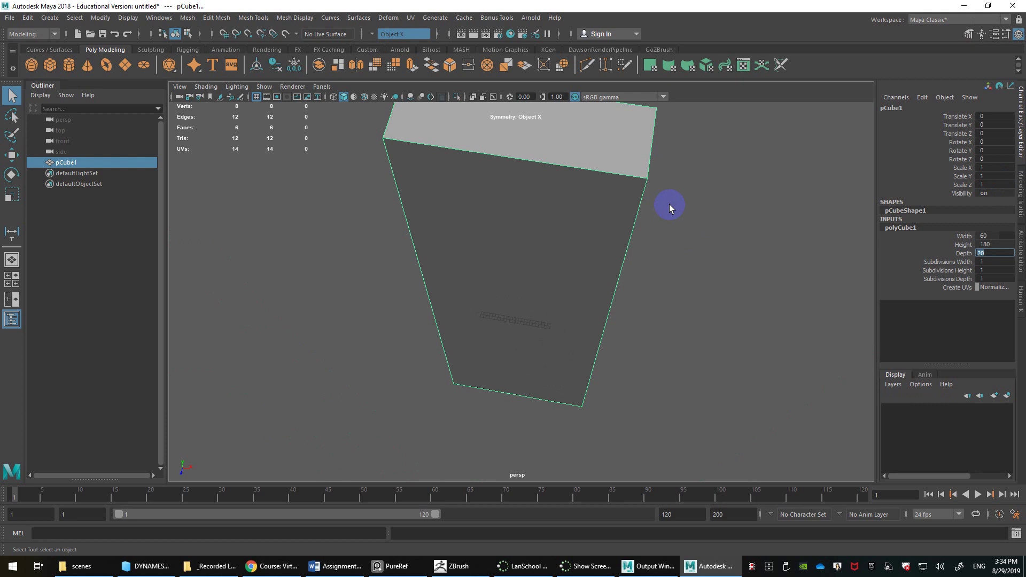
alt+drag(624, 220, 603, 202)
scroll(543, 213, down, 5)
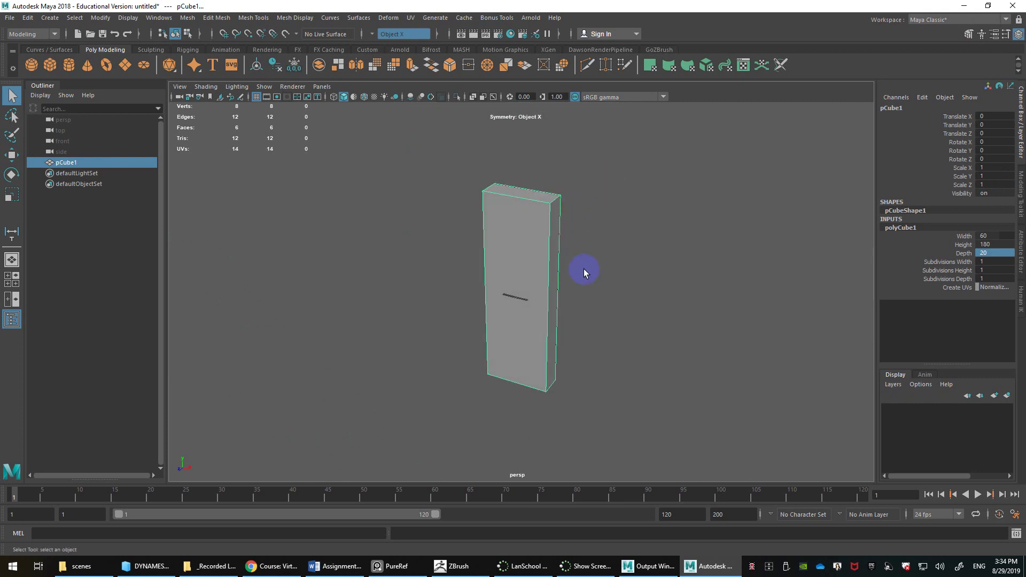
Try to move the cube's pivot by hand to its base in the front view, and undo the move
key(w)
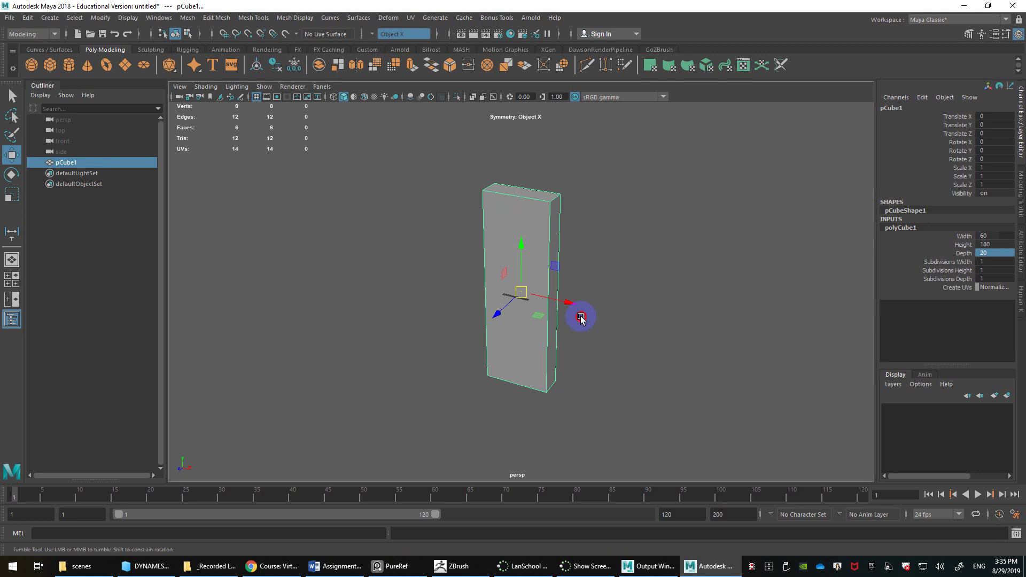
alt+drag(582, 316, 592, 298)
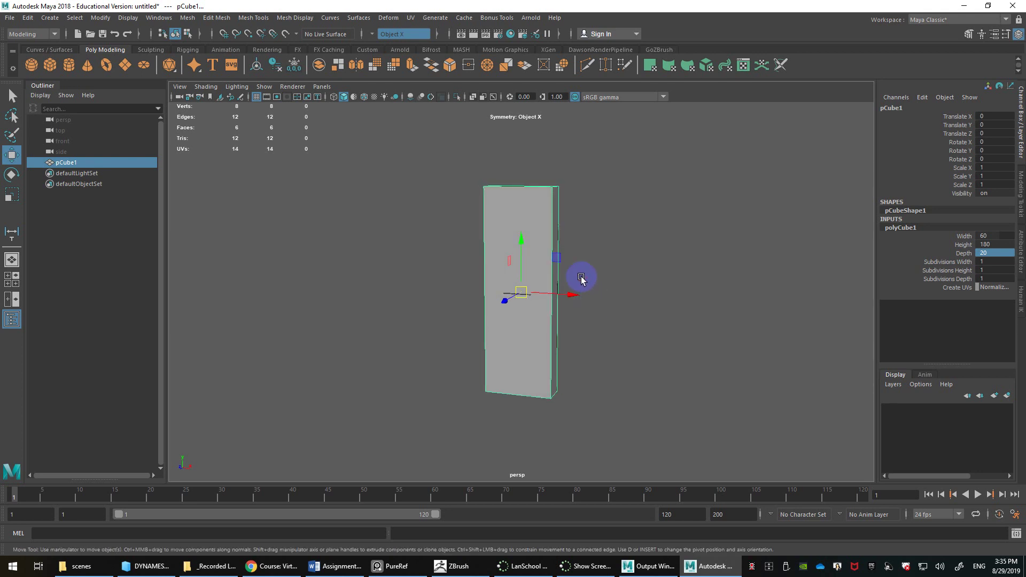
key(space)
key(space)
key(space)
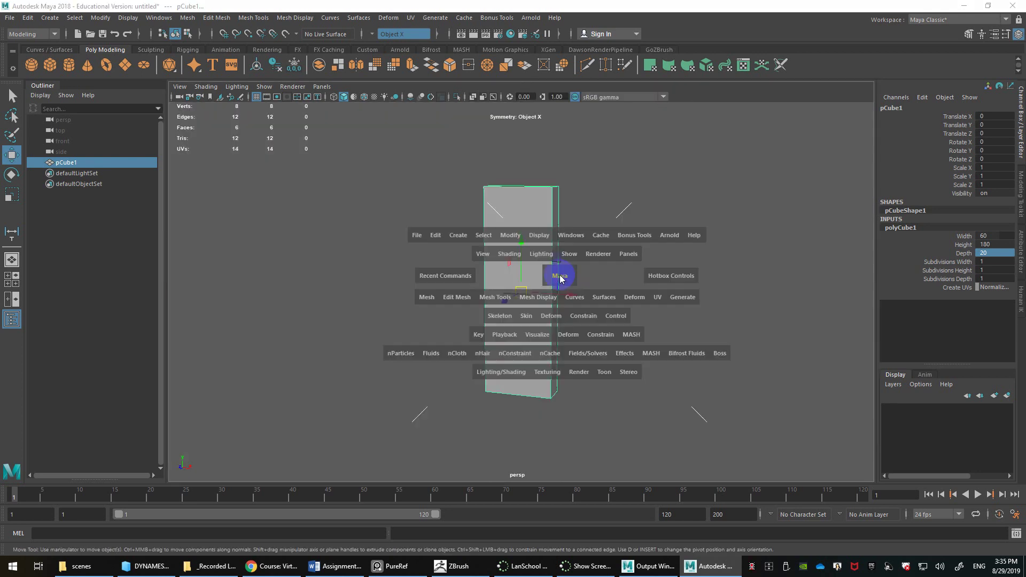
drag(557, 275, 552, 310)
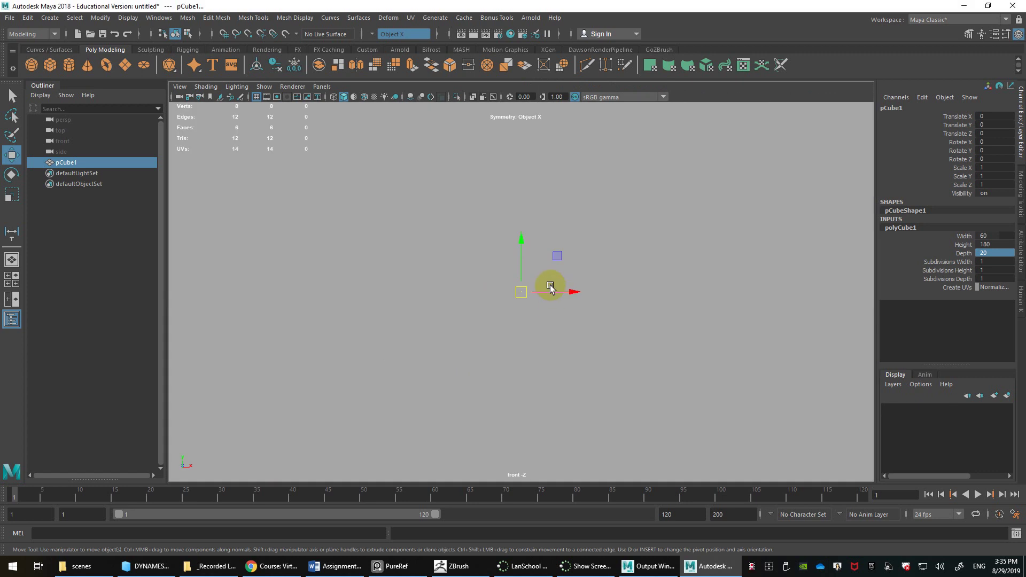
scroll(551, 297, down, 8)
alt+middle_drag(539, 327, 535, 278)
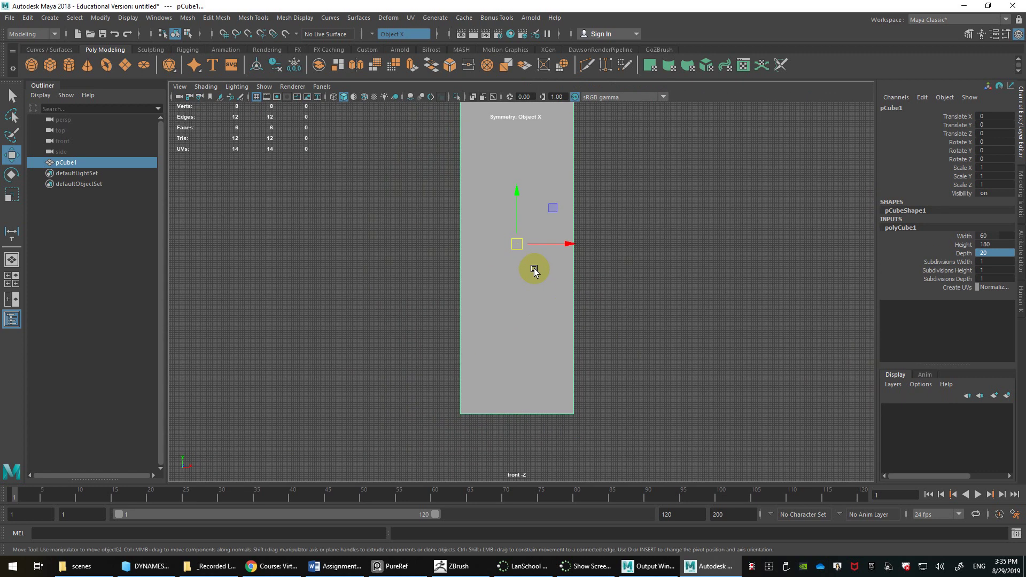
key(d)
drag(518, 202, 525, 371)
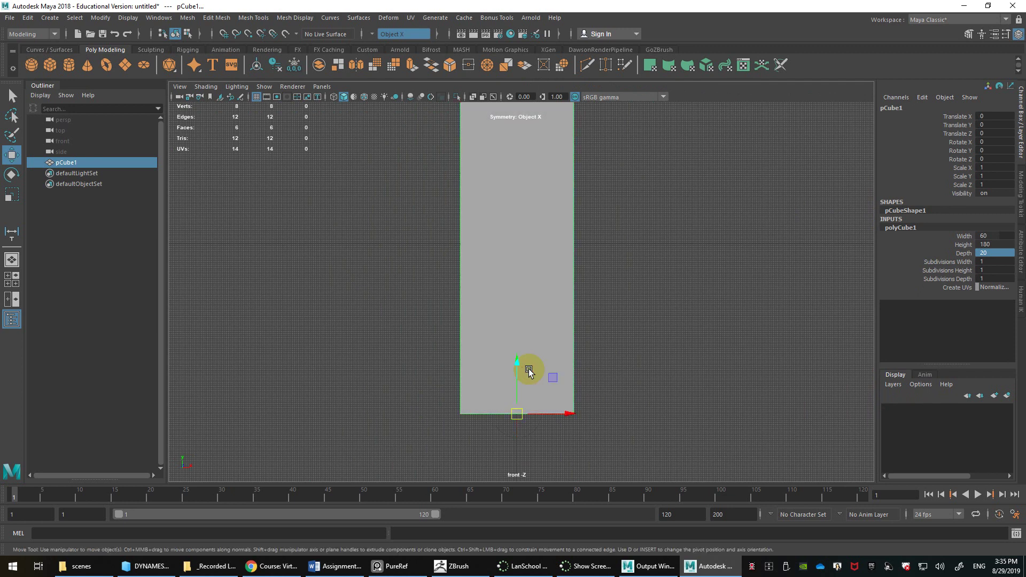
key(ctrl+z)
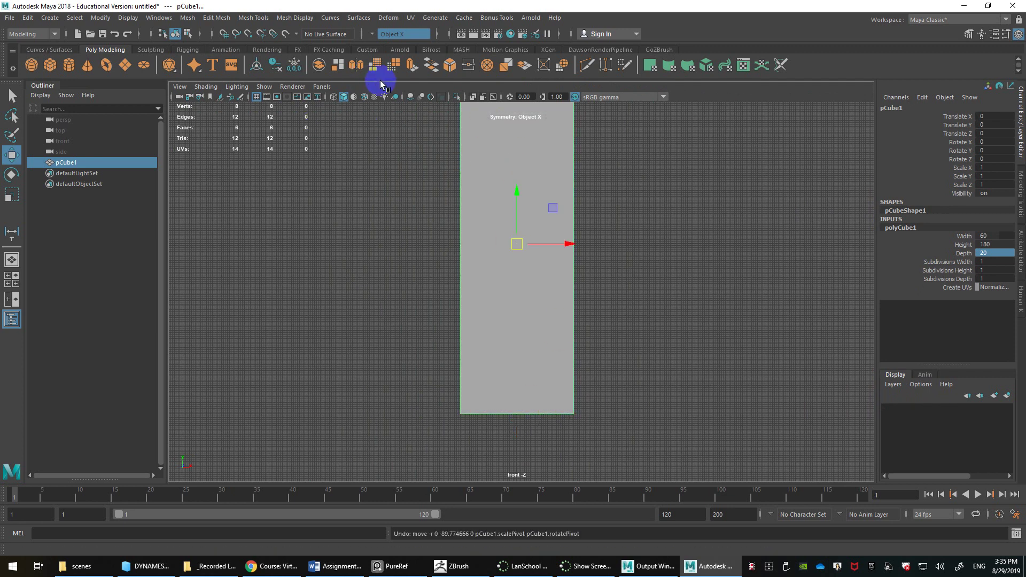
Open the Facer script palette and narrow it to the width of its command list
click(366, 50)
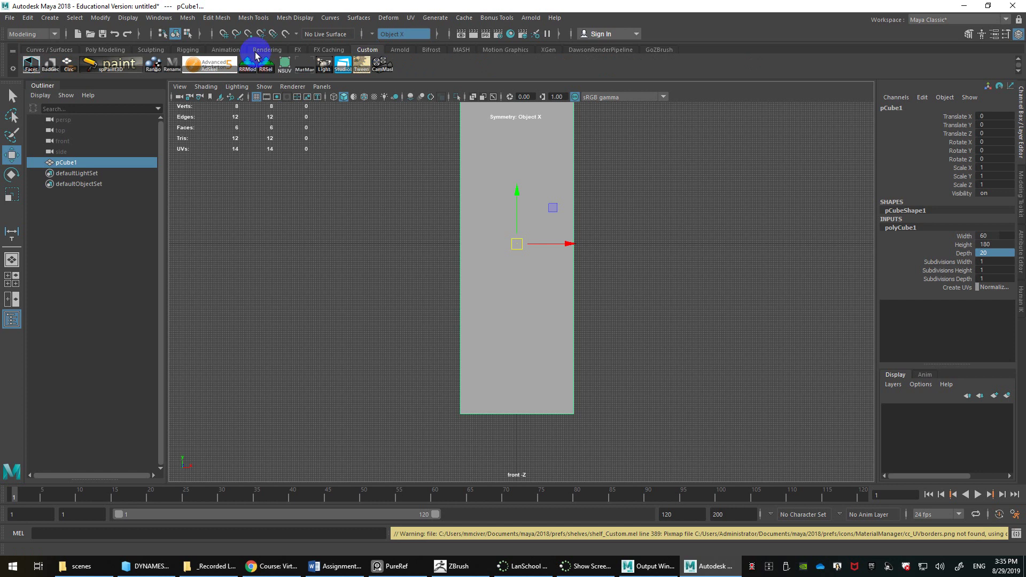
click(32, 67)
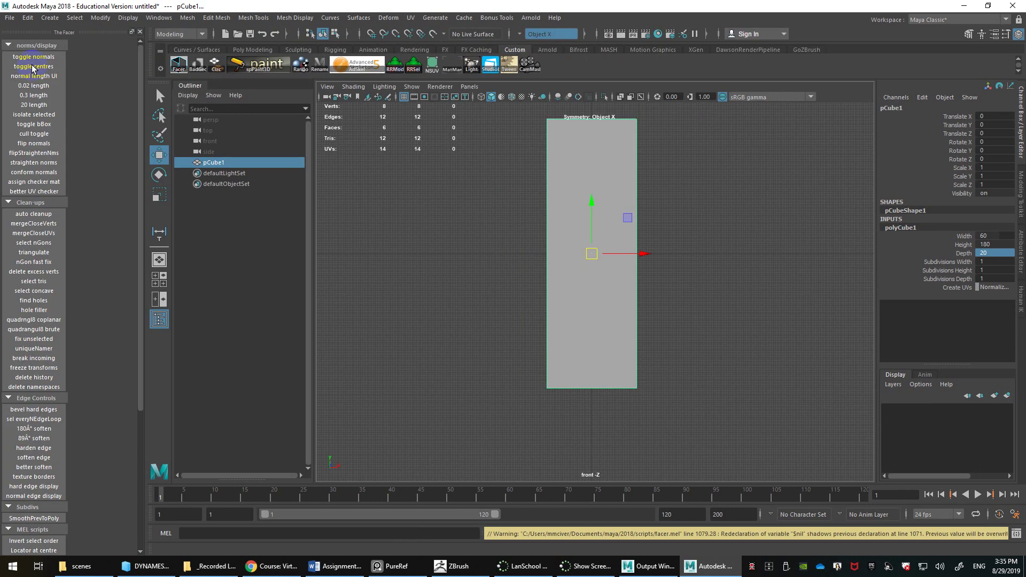
drag(146, 127, 78, 127)
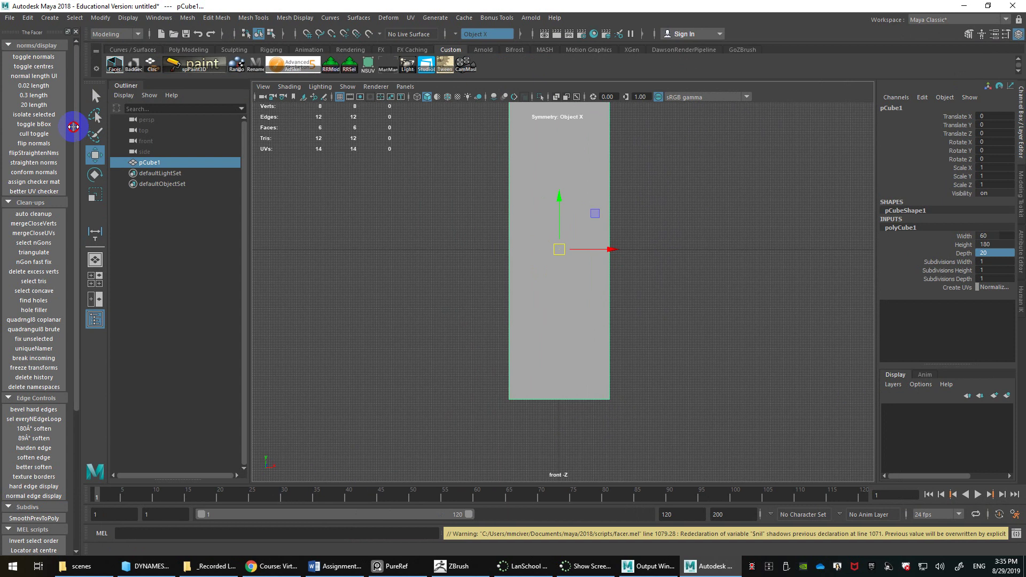
scroll(64, 139, down, 3)
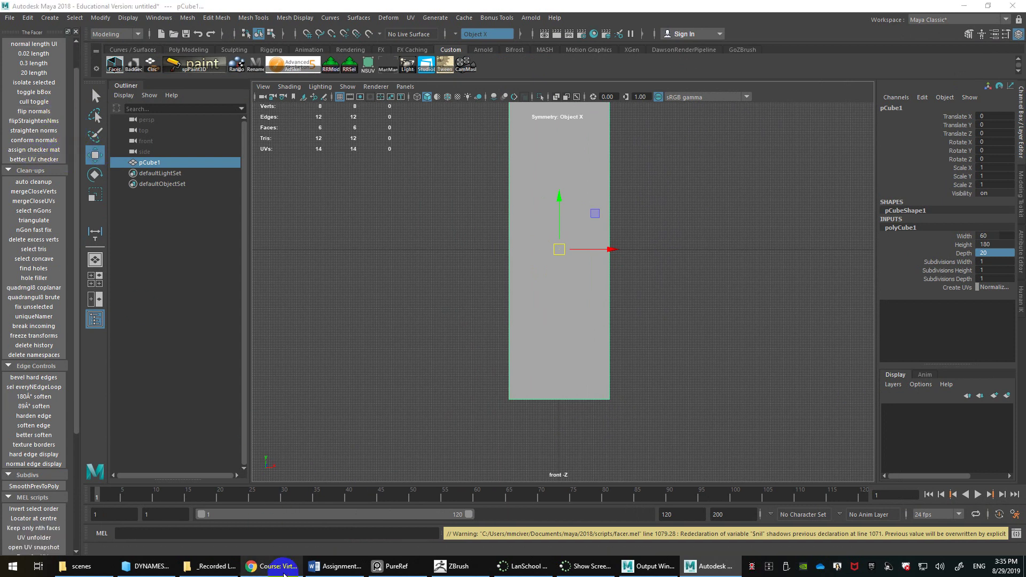
Switch to Chrome, search for "facer maya script" in a new tab, and open the Highend3D page for Facer for Maya
click(273, 566)
key(ctrl+t)
text(facer maya)
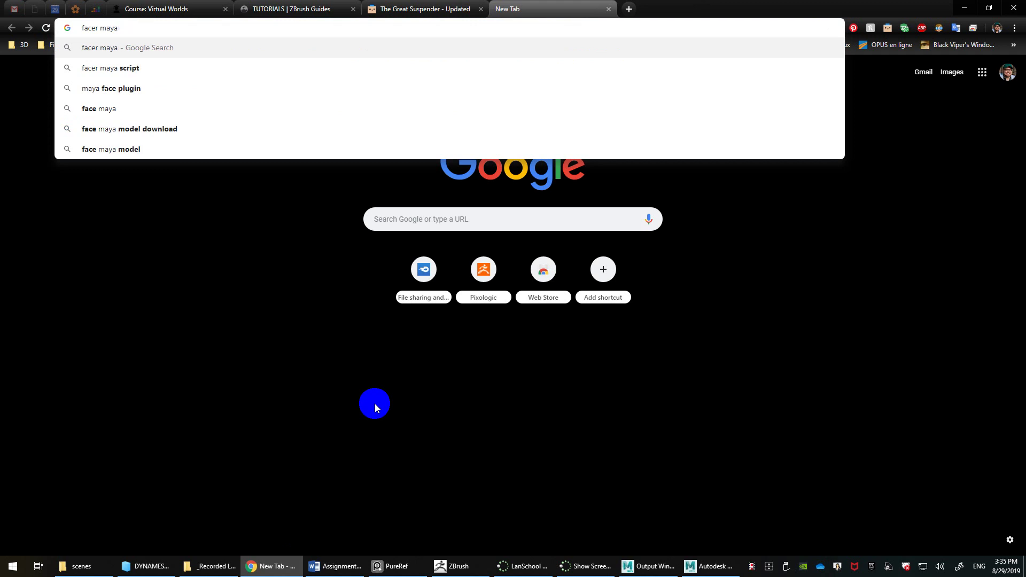
key(Down)
key(Return)
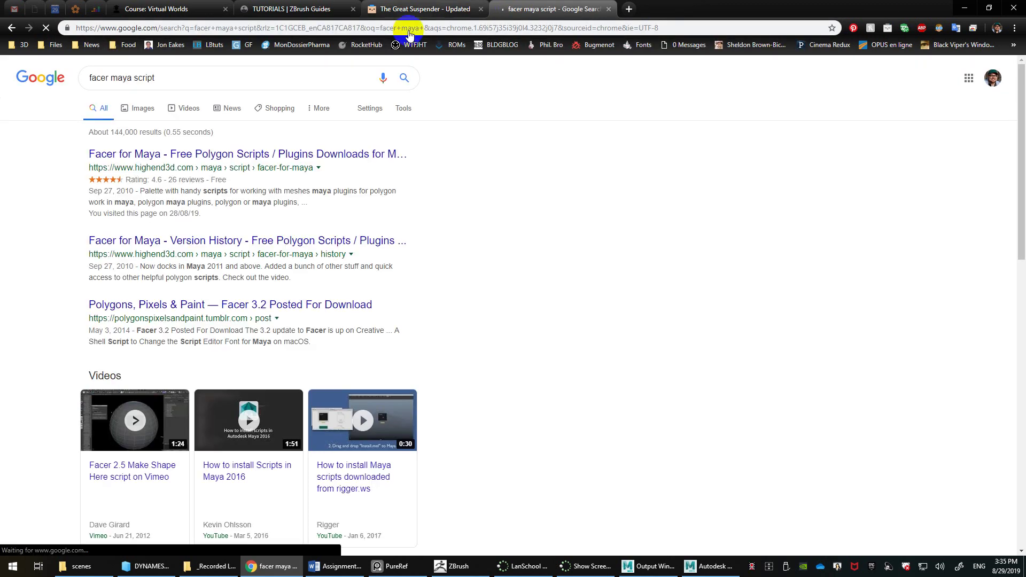
click(291, 167)
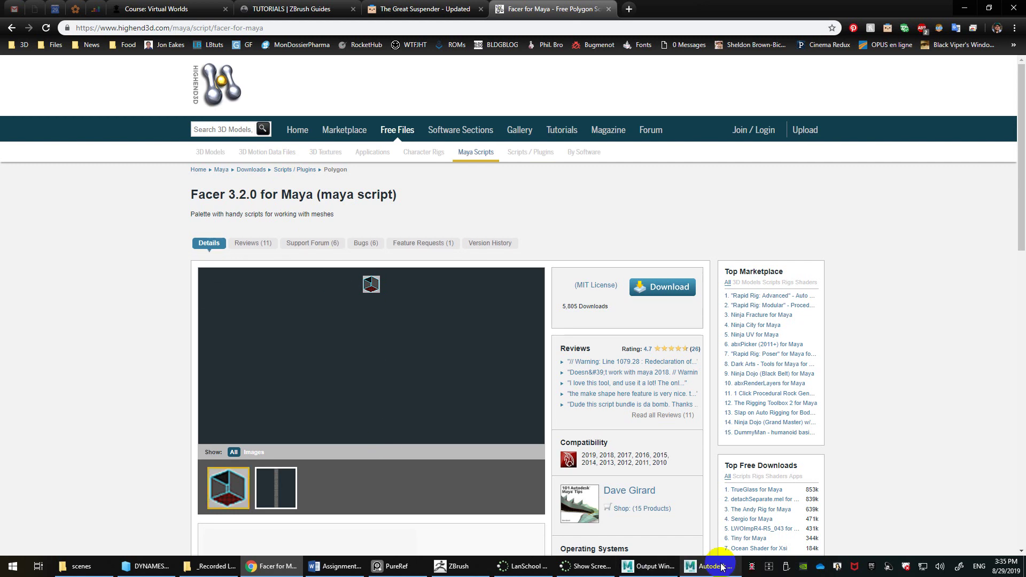
Switch back to Maya, reselect the cube and return to the full perspective view
click(721, 567)
click(621, 283)
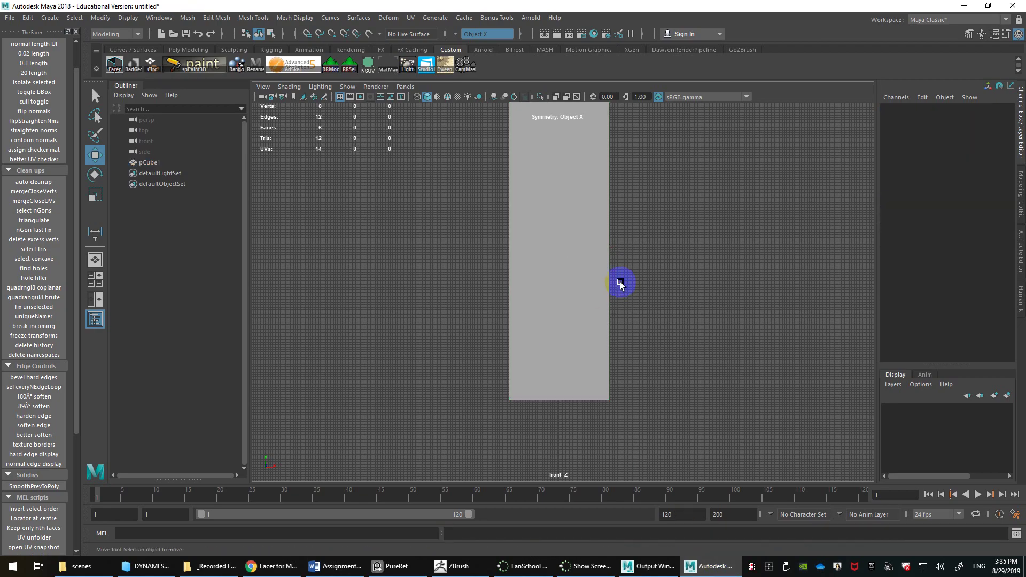
click(571, 246)
key(space)
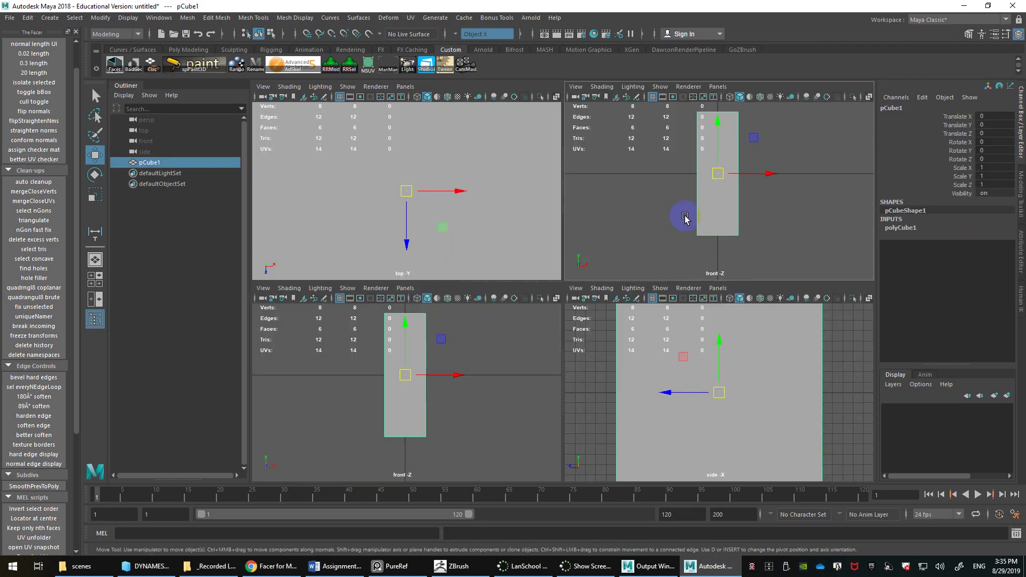
key(space)
alt+drag(613, 291, 535, 299)
key(space)
Set the cube's pivot to its base with Facer's Pivot Toolbox, and close both the toolbox and the Facer palette
scroll(53, 315, down, 3)
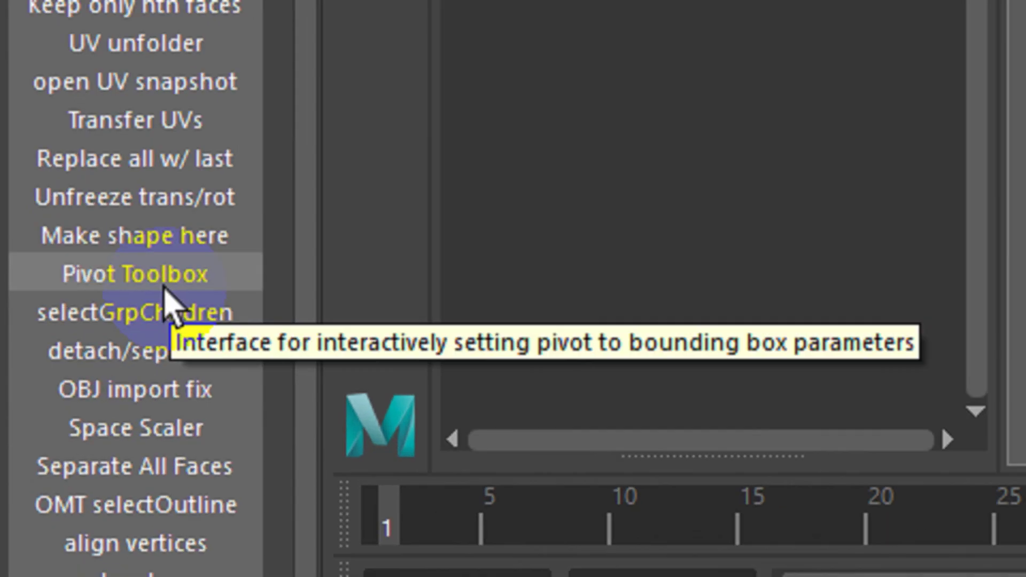
click(153, 279)
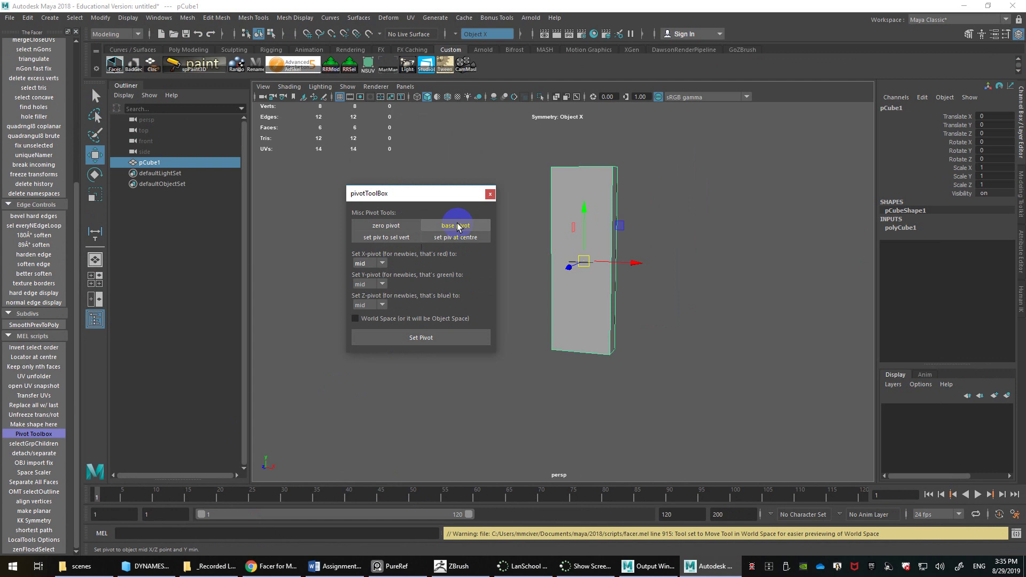
click(449, 228)
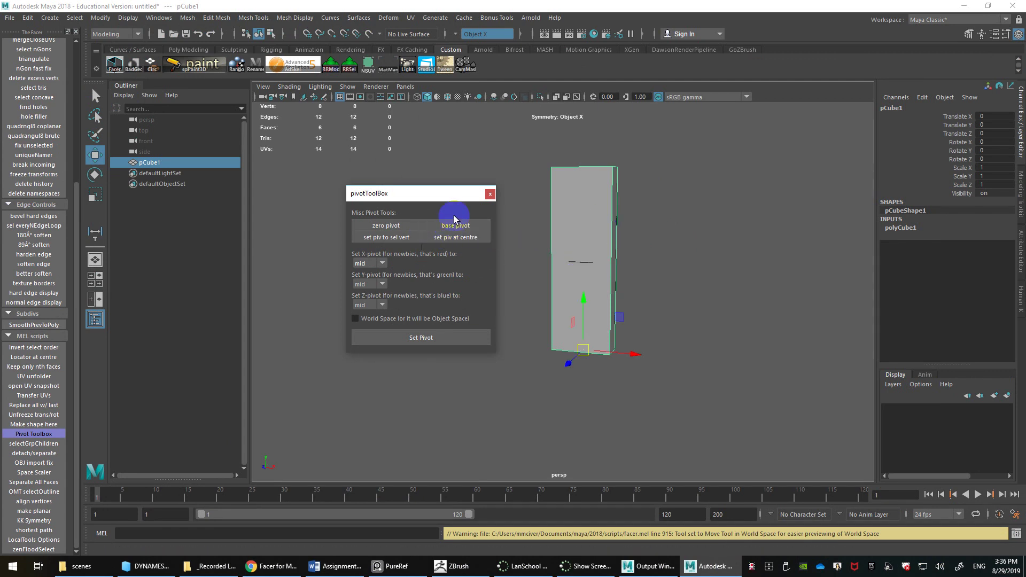
click(381, 227)
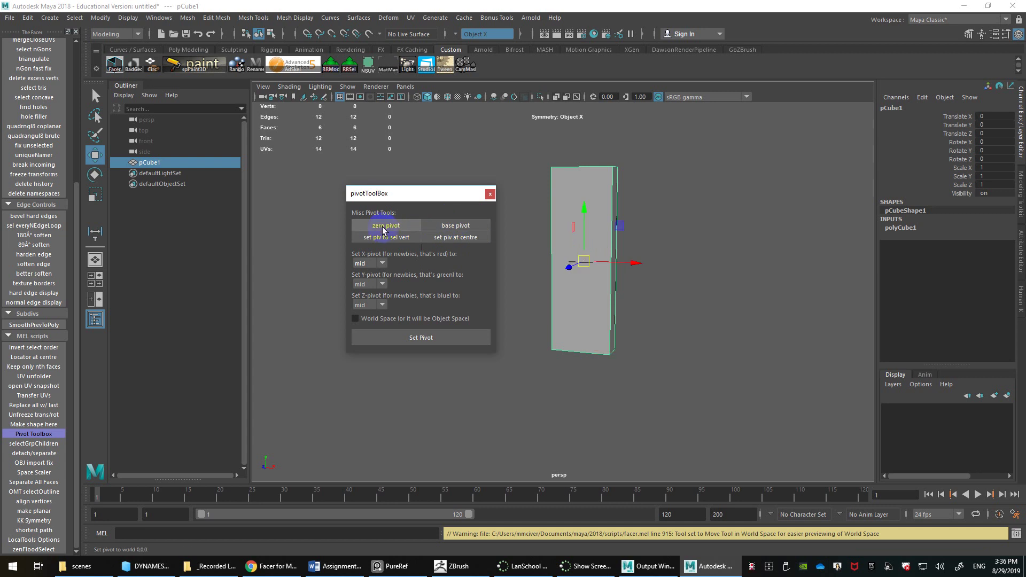
click(447, 227)
click(420, 337)
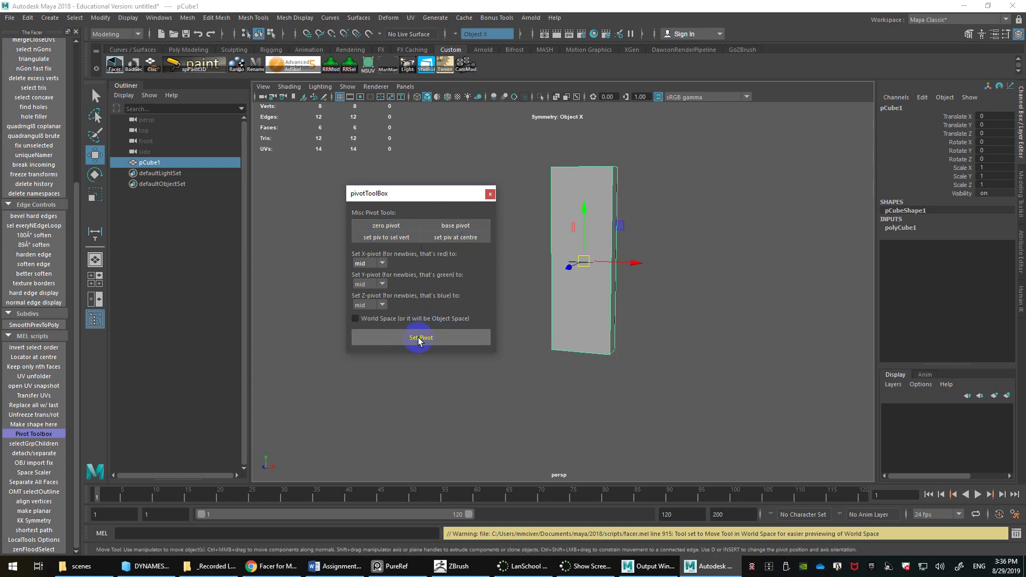
click(454, 226)
click(489, 194)
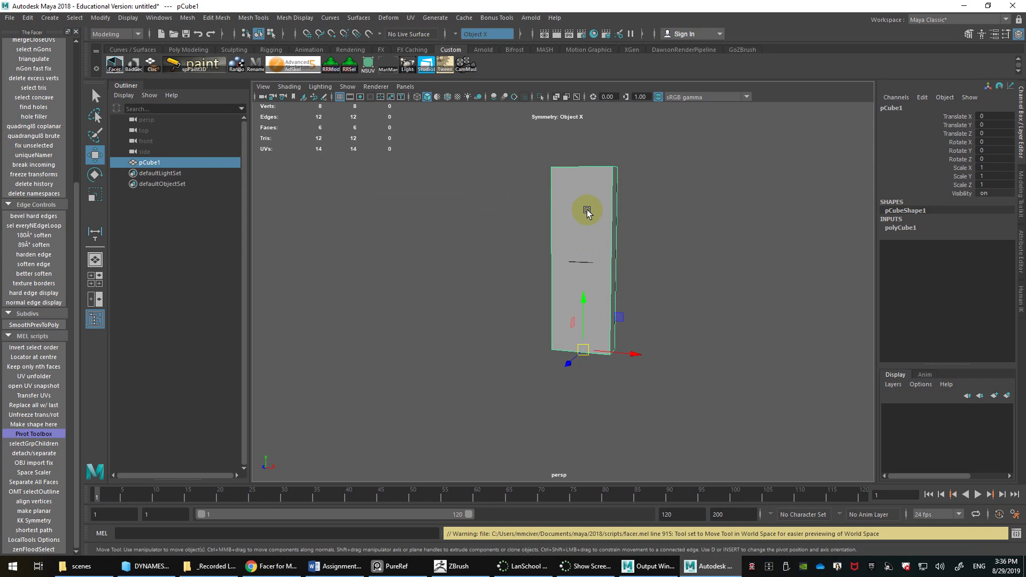
click(75, 32)
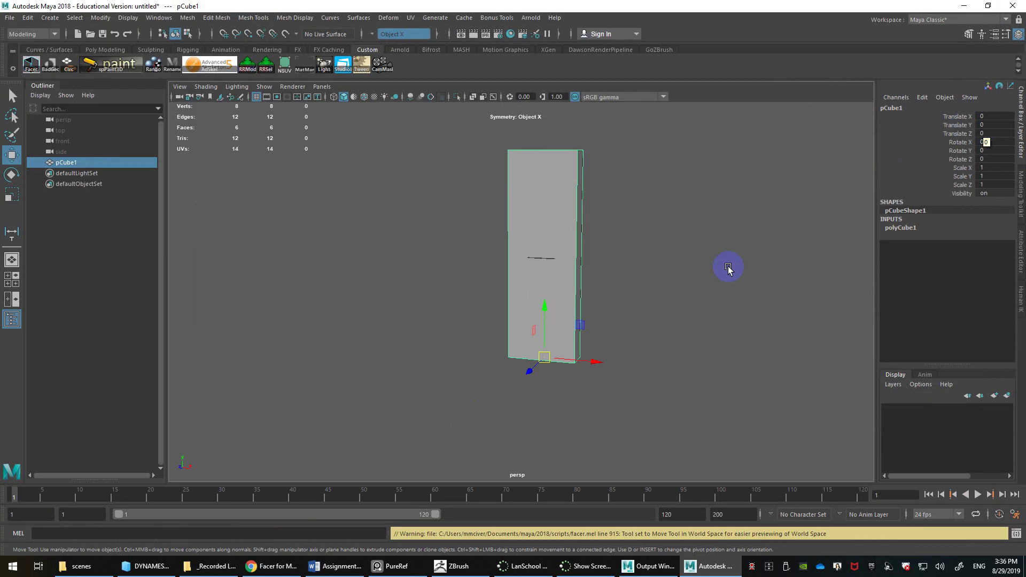
Freeze the cube's transformations and bake its pivot
click(106, 20)
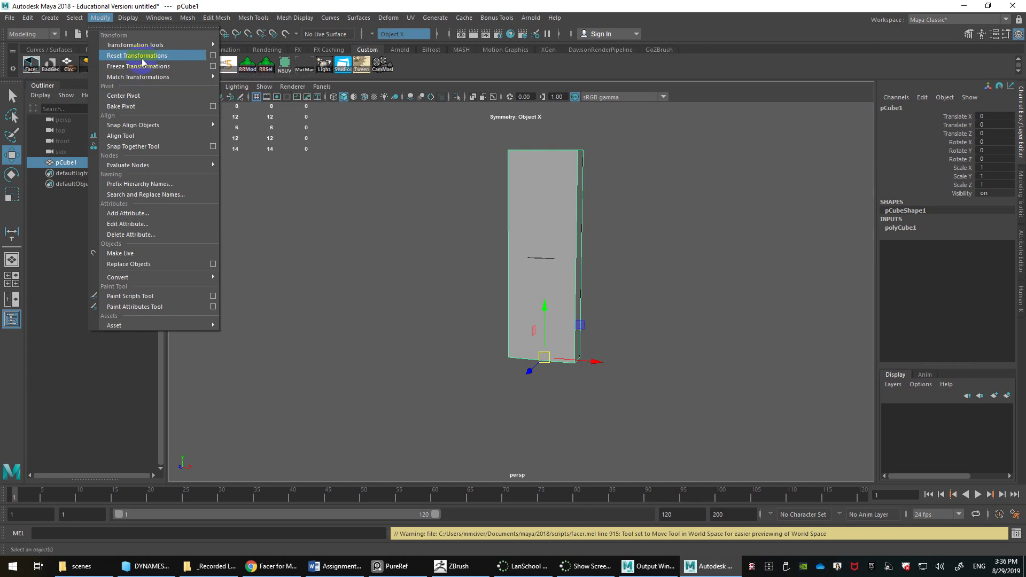
click(179, 69)
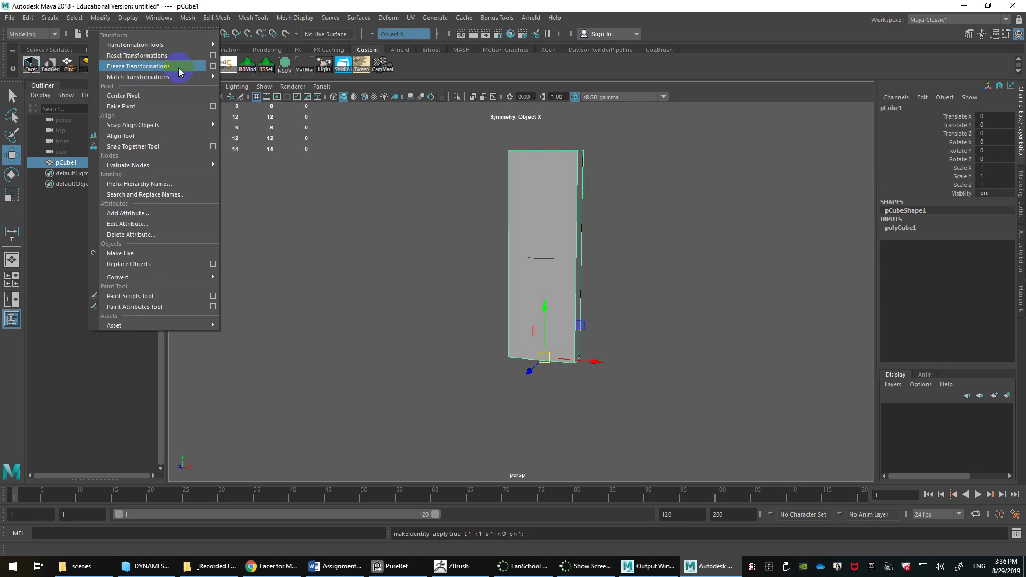
click(107, 20)
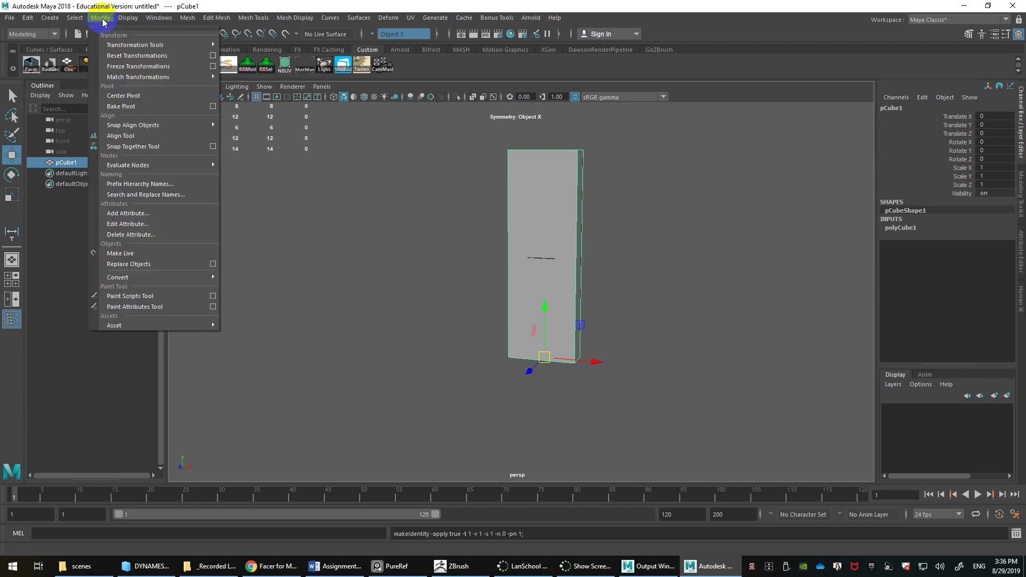
click(130, 102)
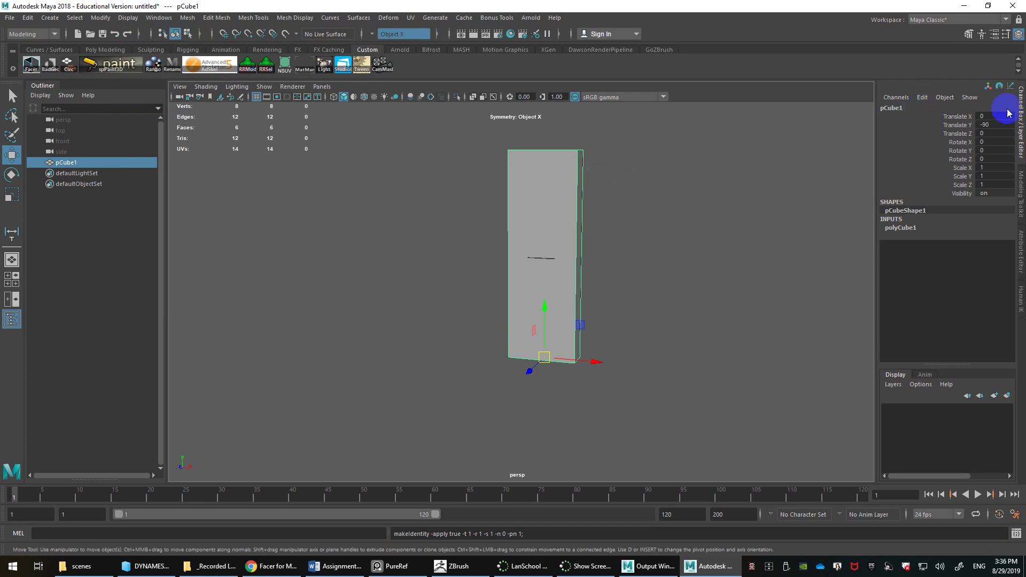
Set the cube's Translate Y to 0 so its base rests on the grid
click(997, 125)
text(0)
key(Return)
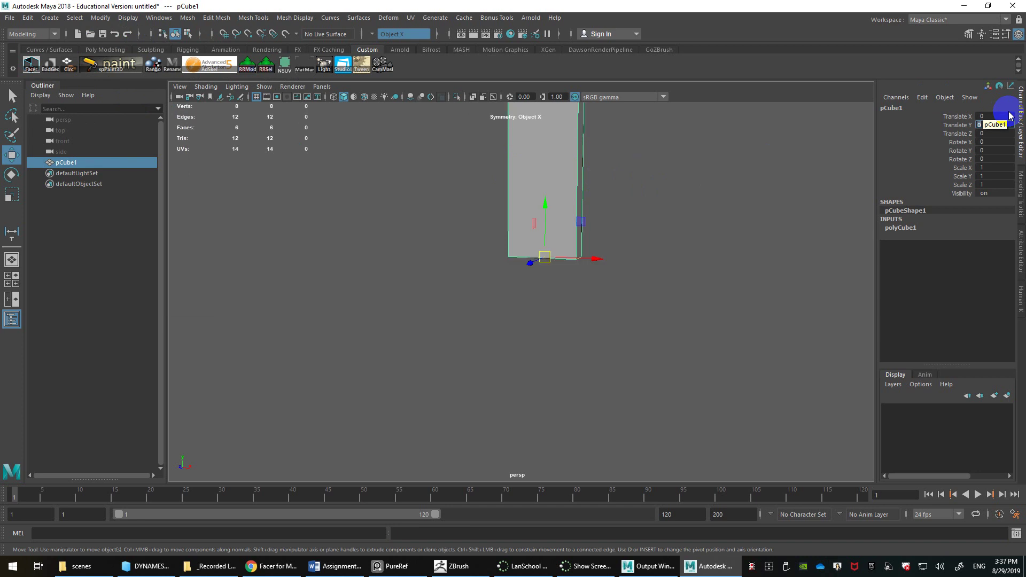
alt+drag(561, 251, 545, 372)
alt+right_drag(545, 372, 551, 379)
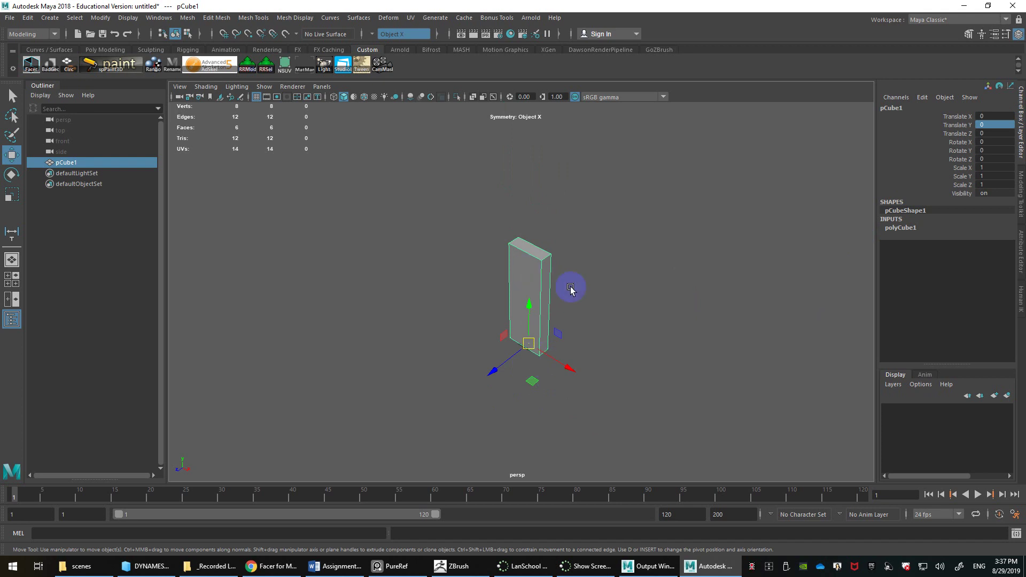
alt+middle_drag(551, 329, 544, 286)
Send the cube to ZBrush with GoZ and frame it in the ZBrush canvas
click(660, 49)
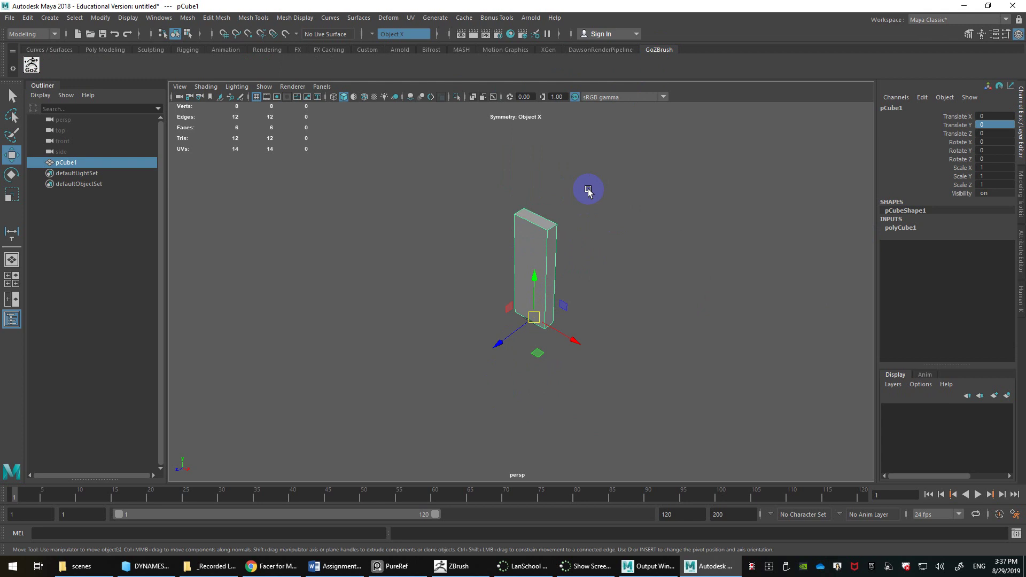
click(31, 64)
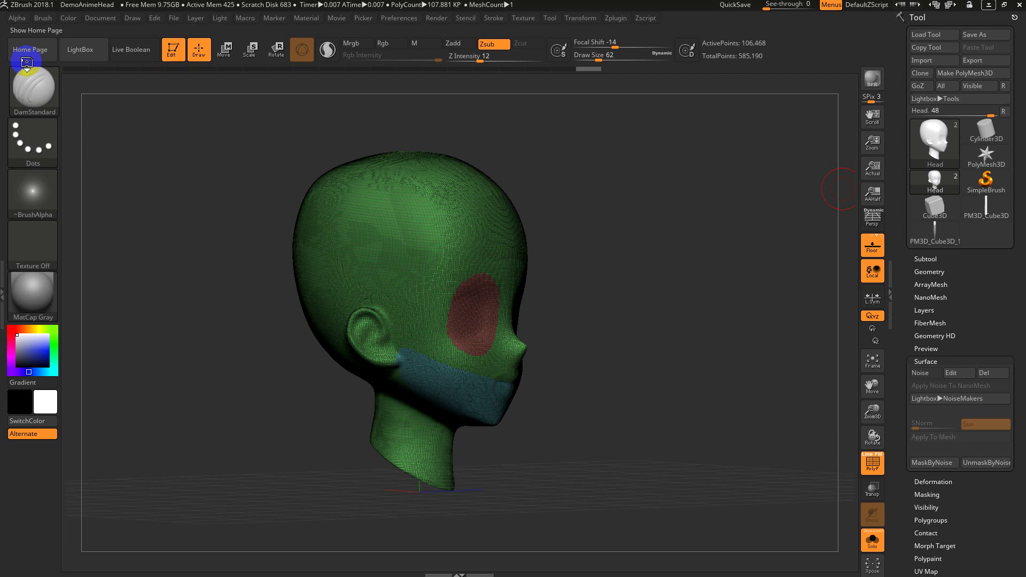
key(f)
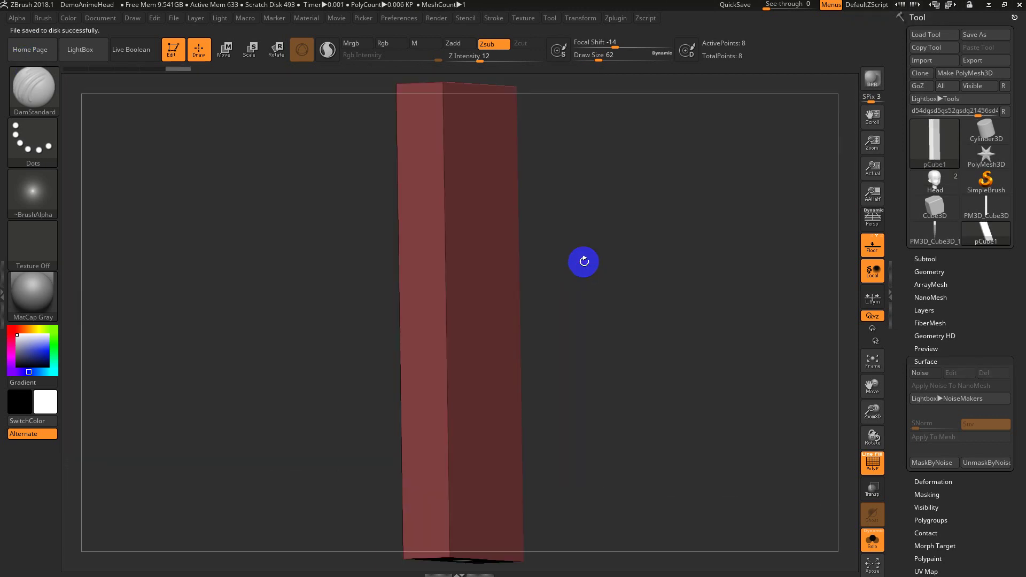
Rotate the view around the cube and set the brush Draw Size to 1000
mouse_move(604, 300)
mouse_down()
mouse_move(561, 332)
mouse_move(564, 319)
mouse_move(620, 316)
mouse_up()
key(s)
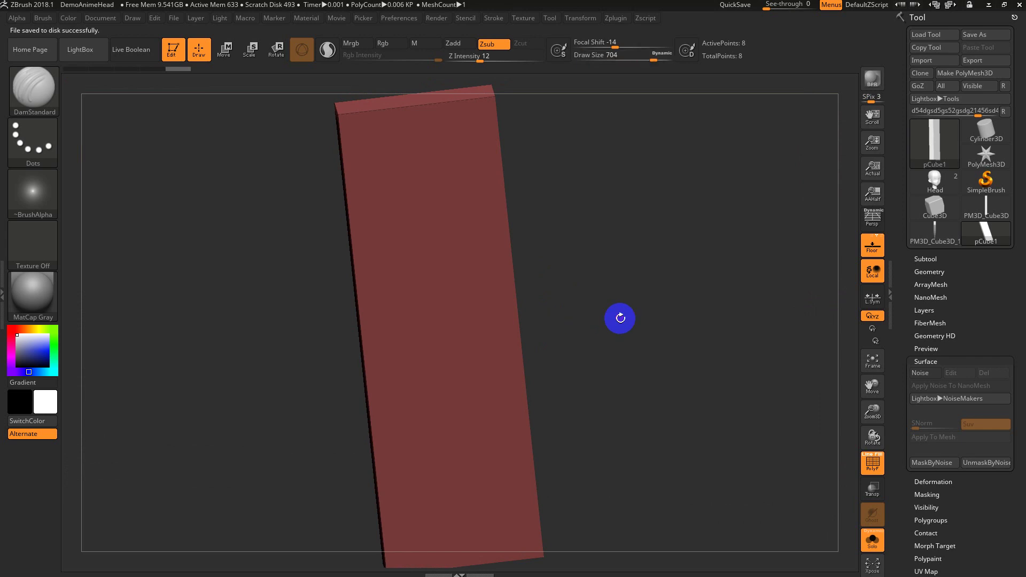
key(s)
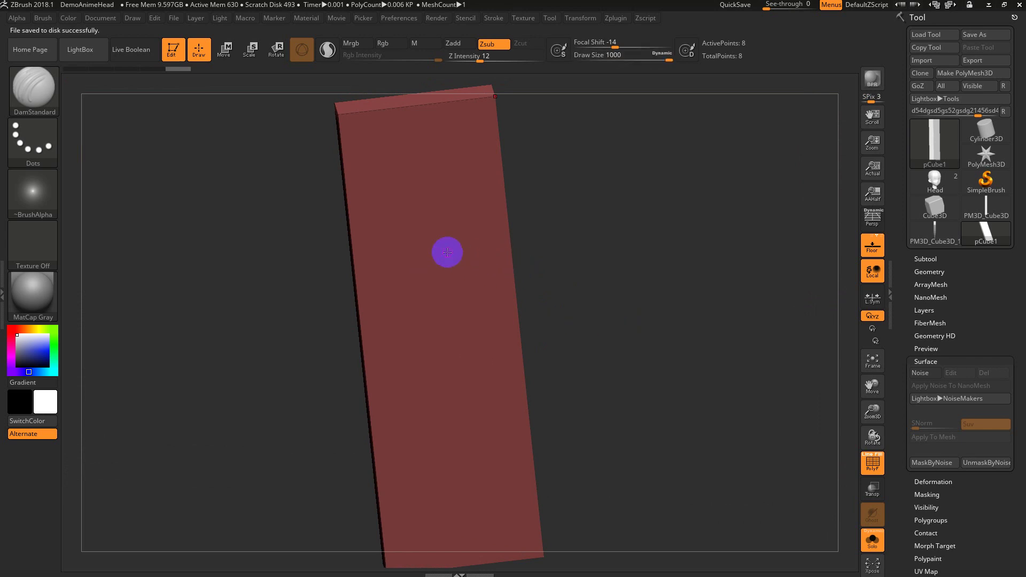
key(s)
key(s)
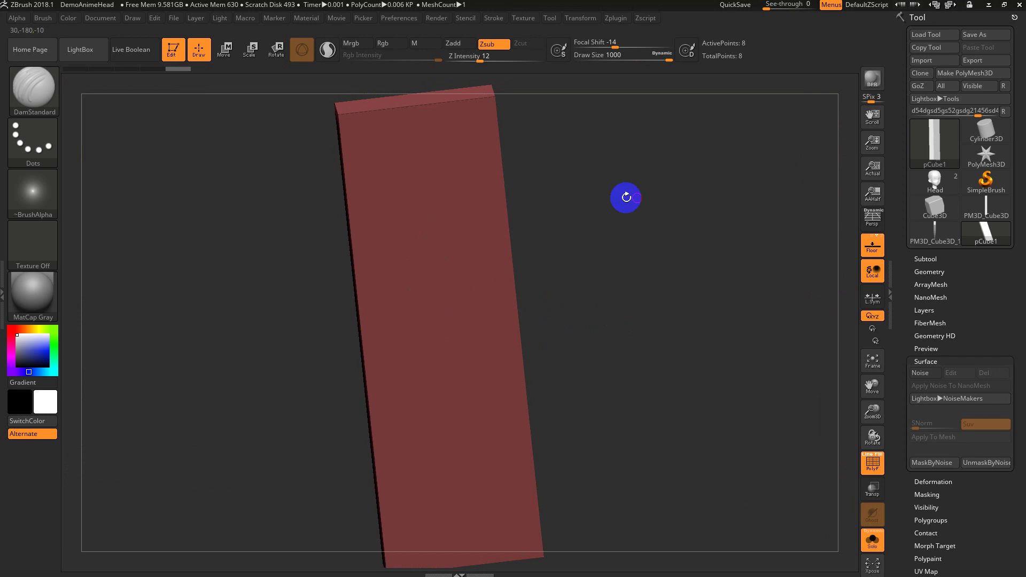
Collapse the Surface settings and examine the imported cube's X, Y and Z sizes in its Geometry settings
click(942, 362)
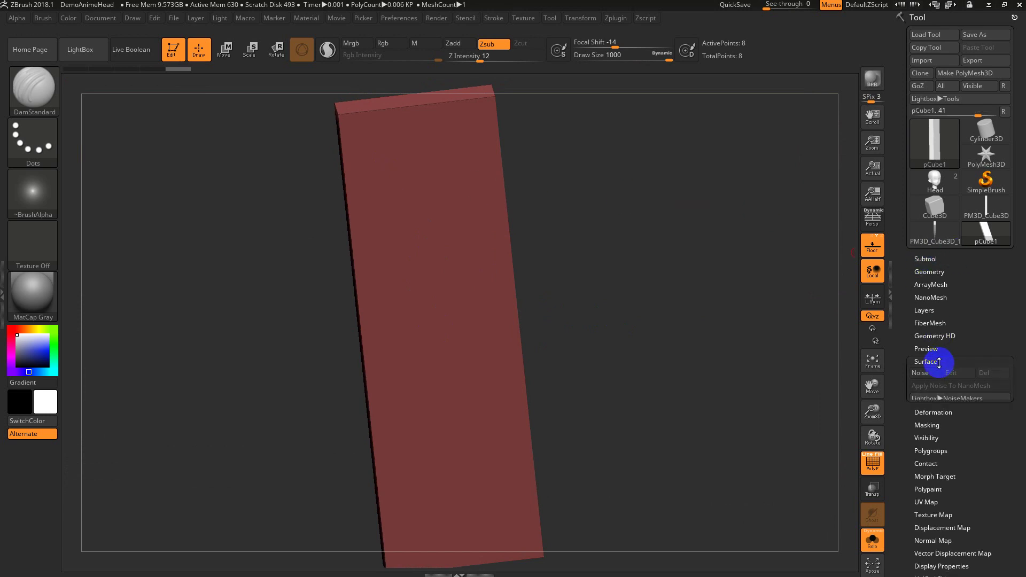
click(929, 272)
drag(904, 428, 896, 321)
click(923, 367)
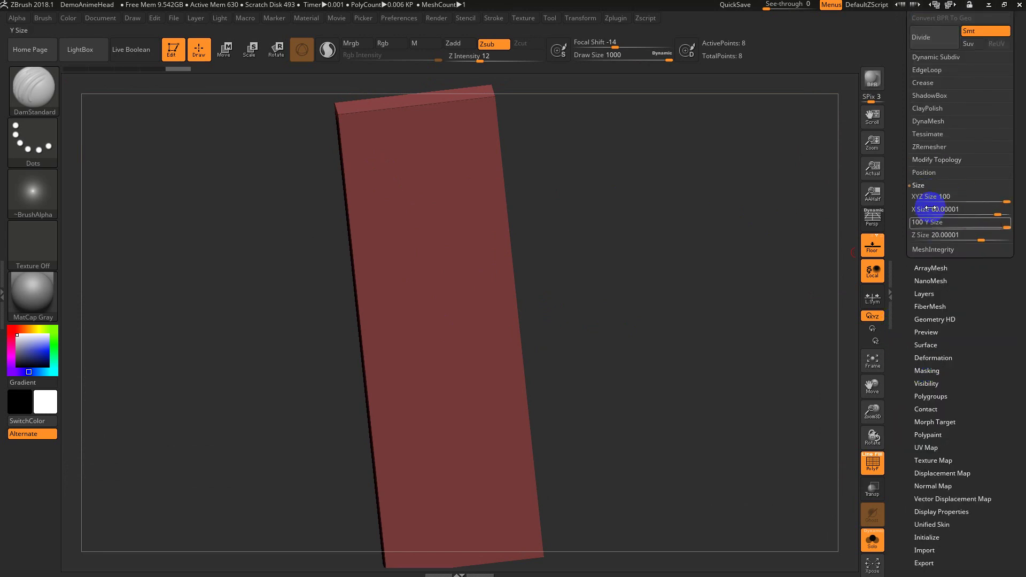
click(950, 222)
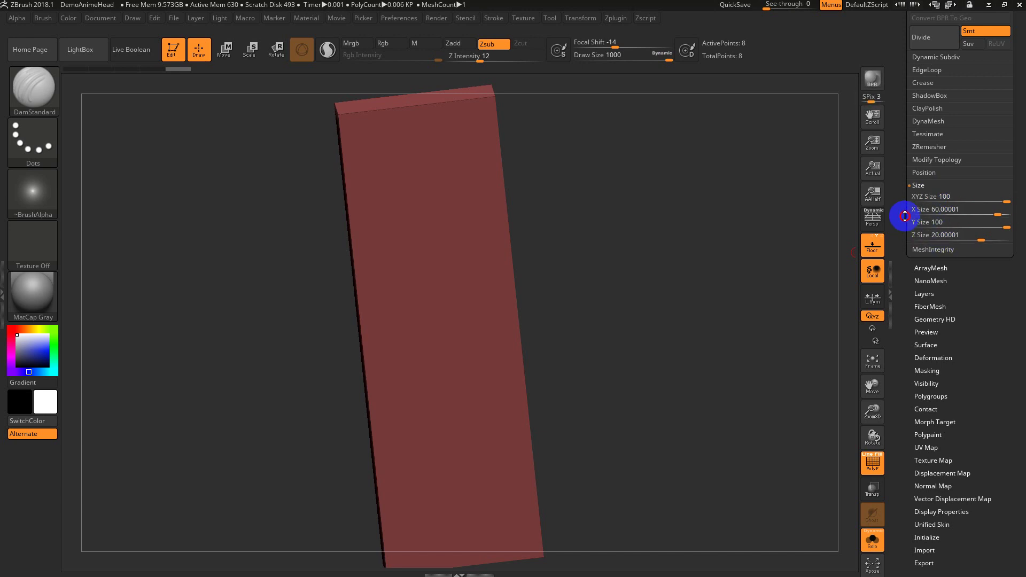
drag(904, 216, 911, 263)
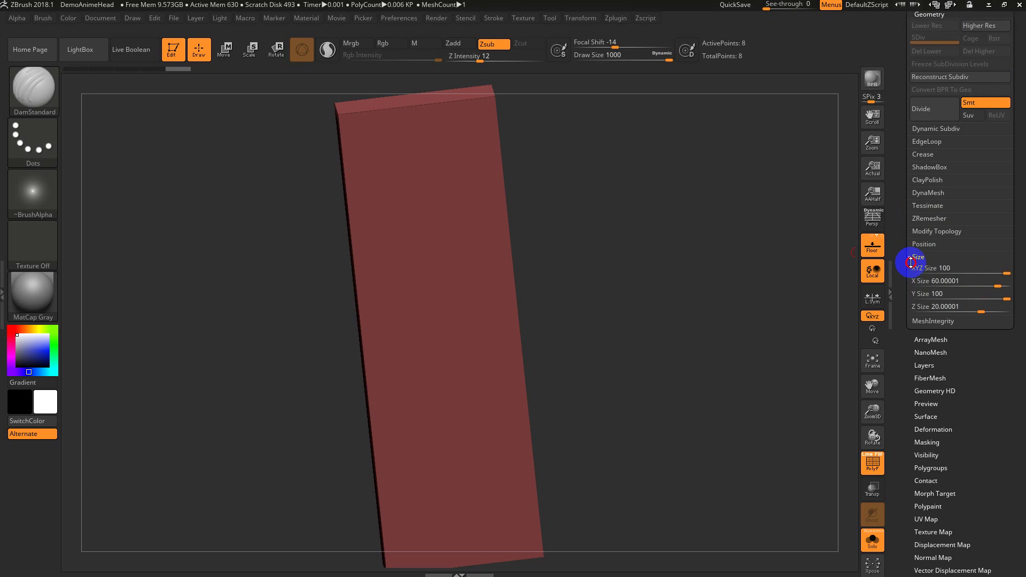
drag(911, 262, 919, 307)
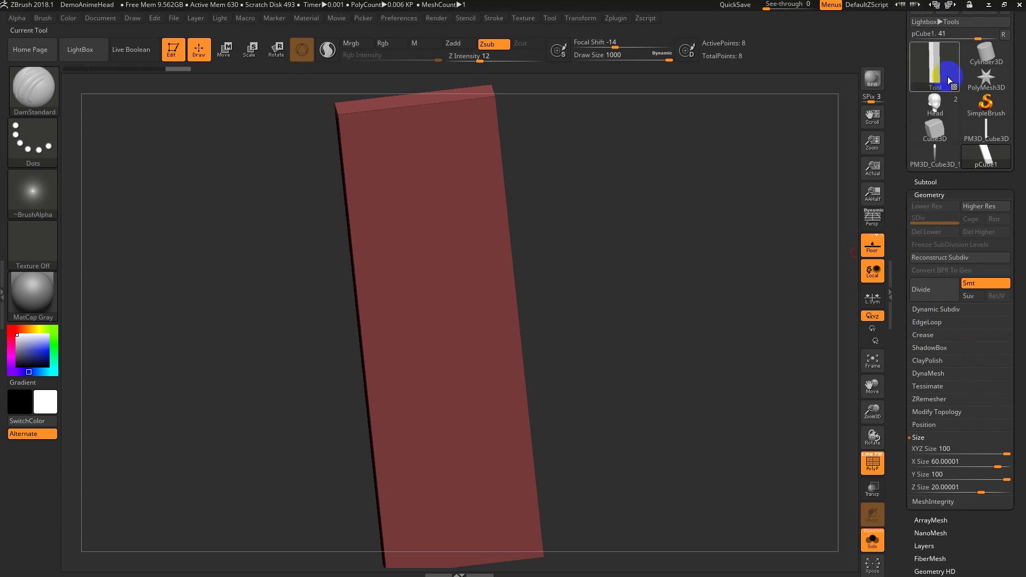
Examine the default sizes of the Sphere3D, Cylinder3D and Cube3D primitives, and return to pCube1
click(933, 79)
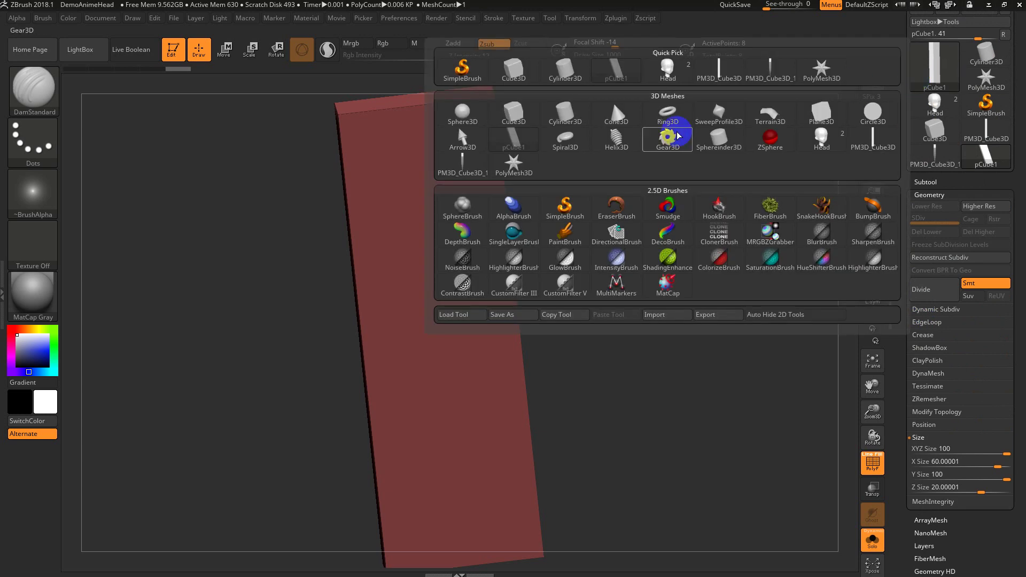
click(464, 111)
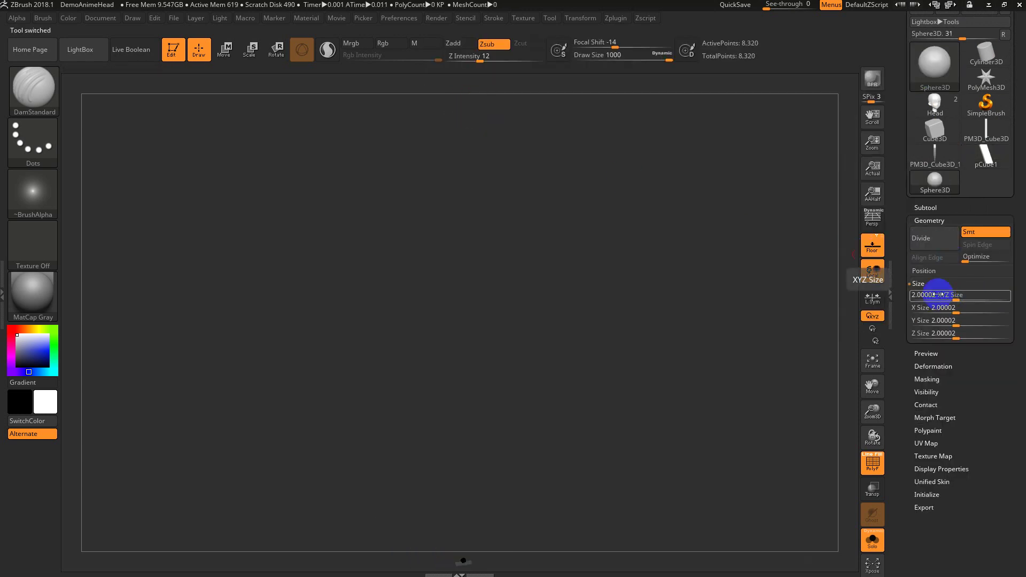
click(924, 70)
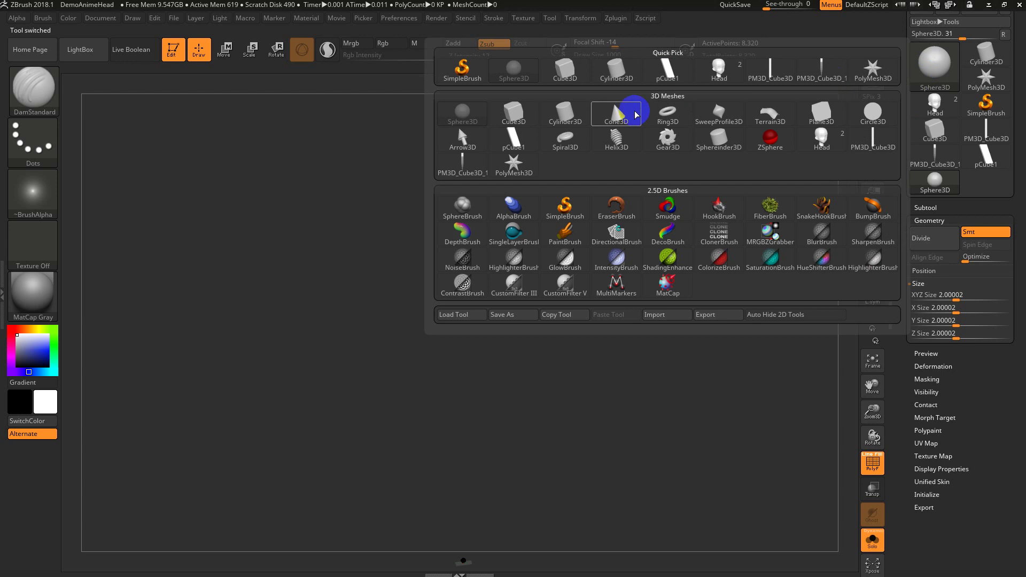
click(582, 121)
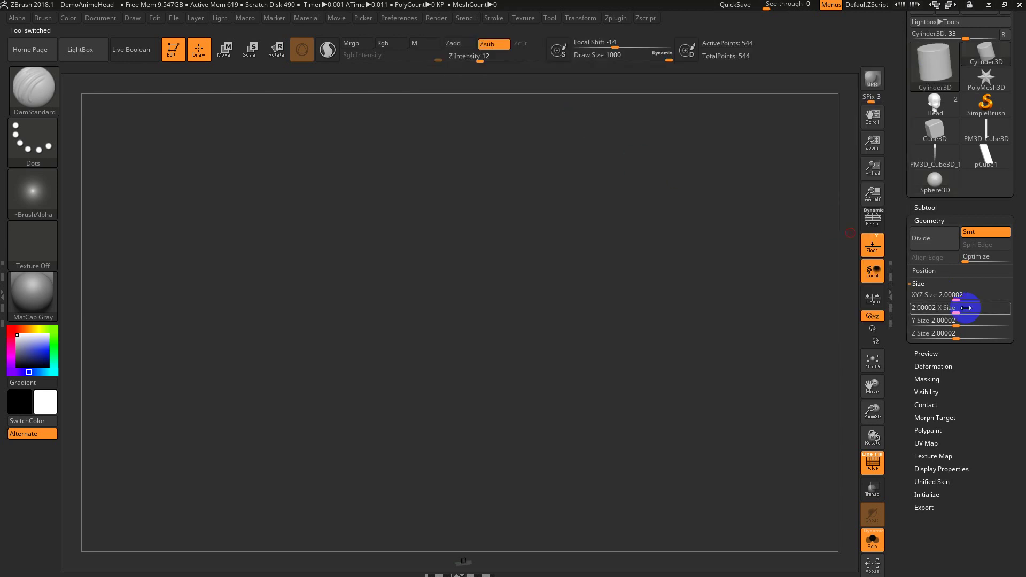
click(918, 66)
click(512, 114)
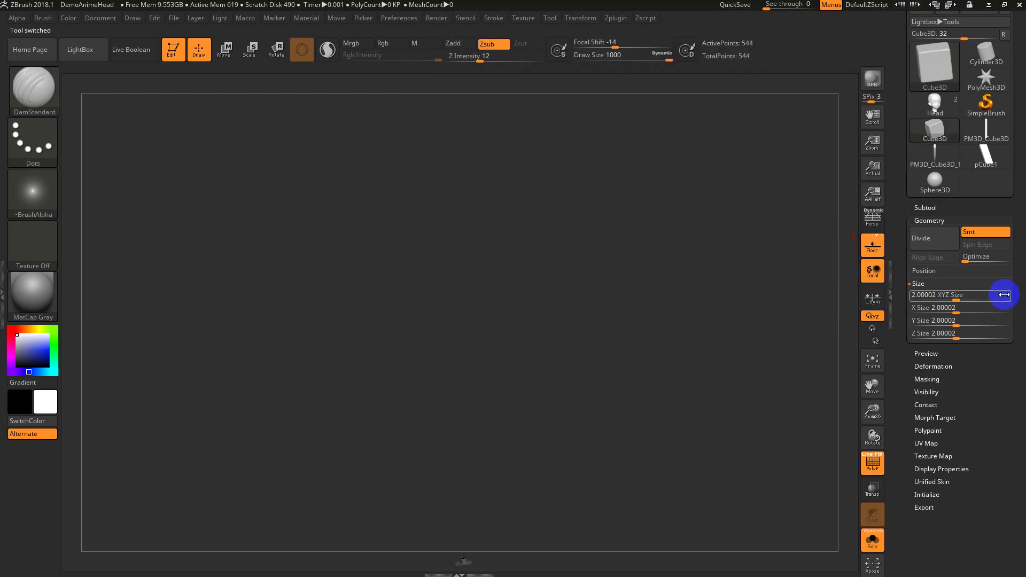
click(969, 300)
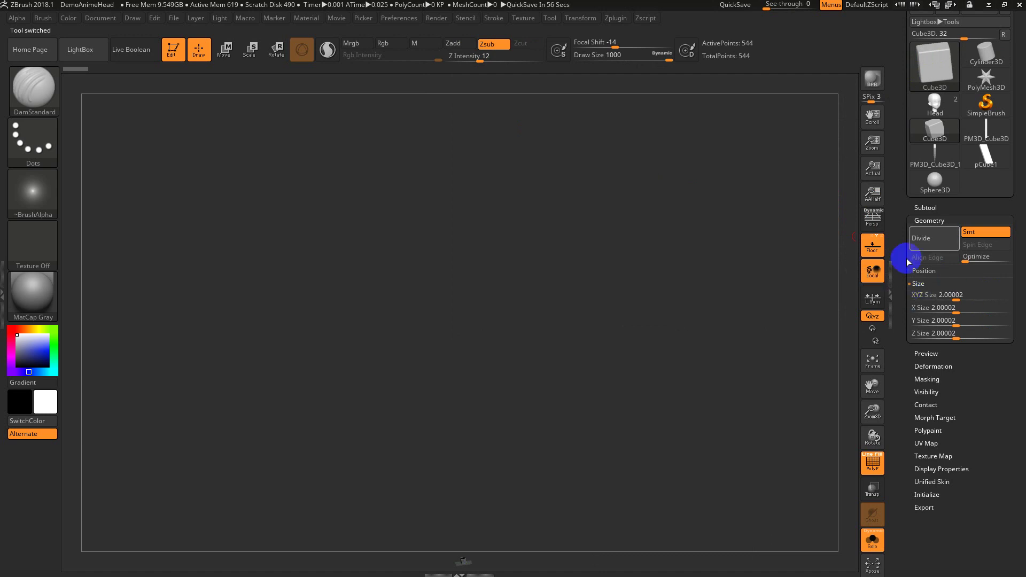
click(986, 155)
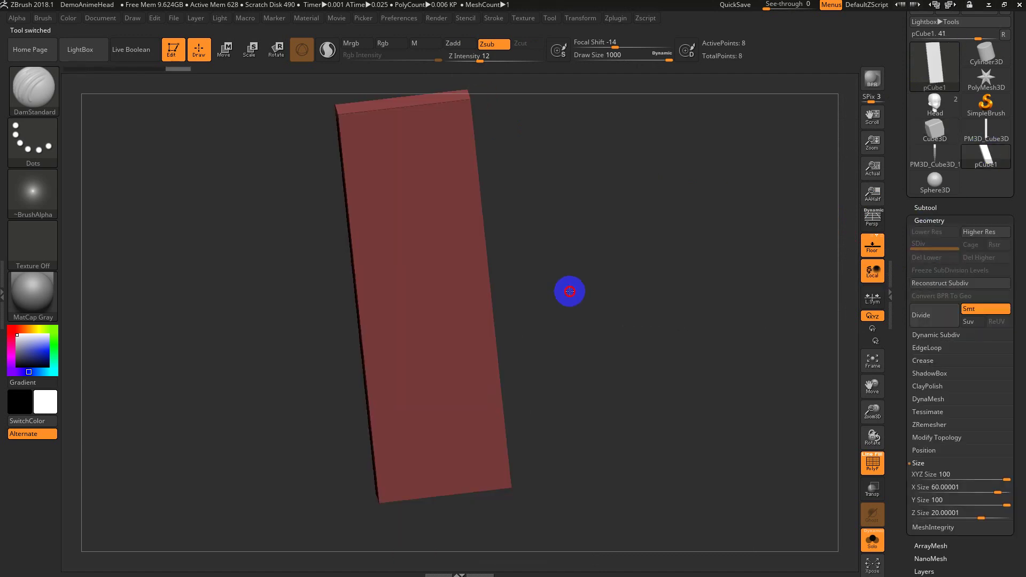
key(s)
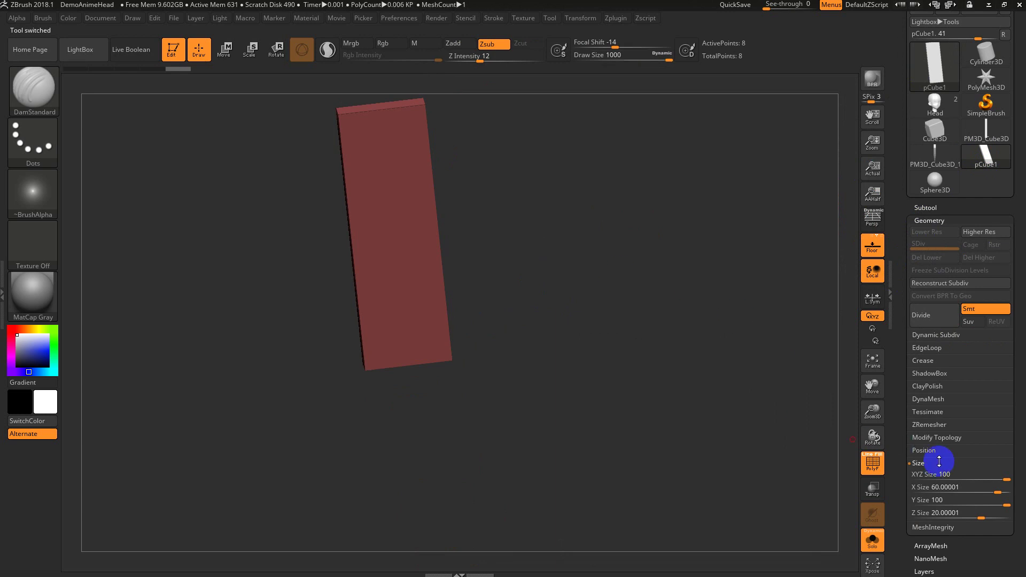
Try an XYZ Size of 2 on pCube1 with a brush Draw Size of 234, and undo the resize
click(942, 474)
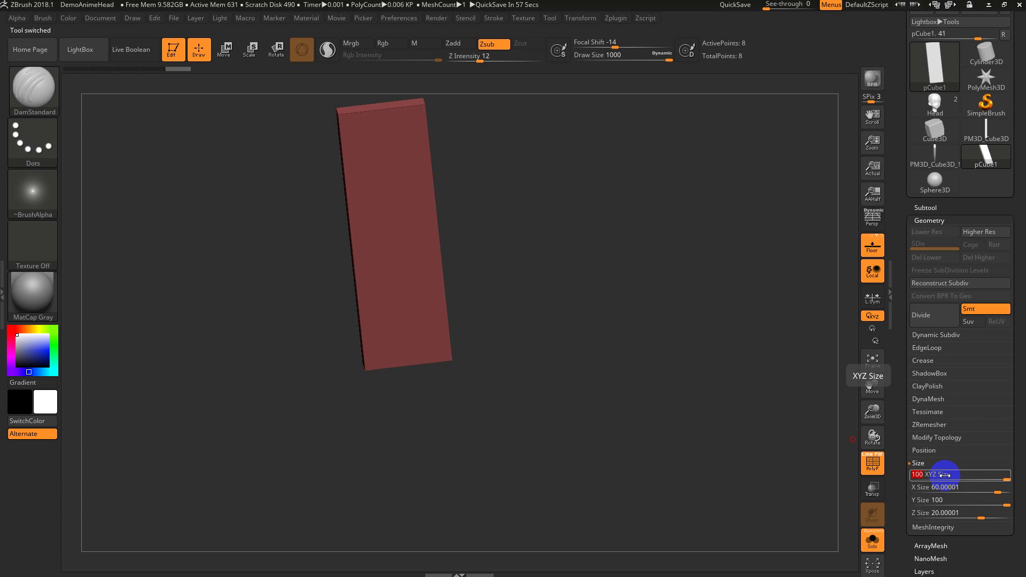
key(Return)
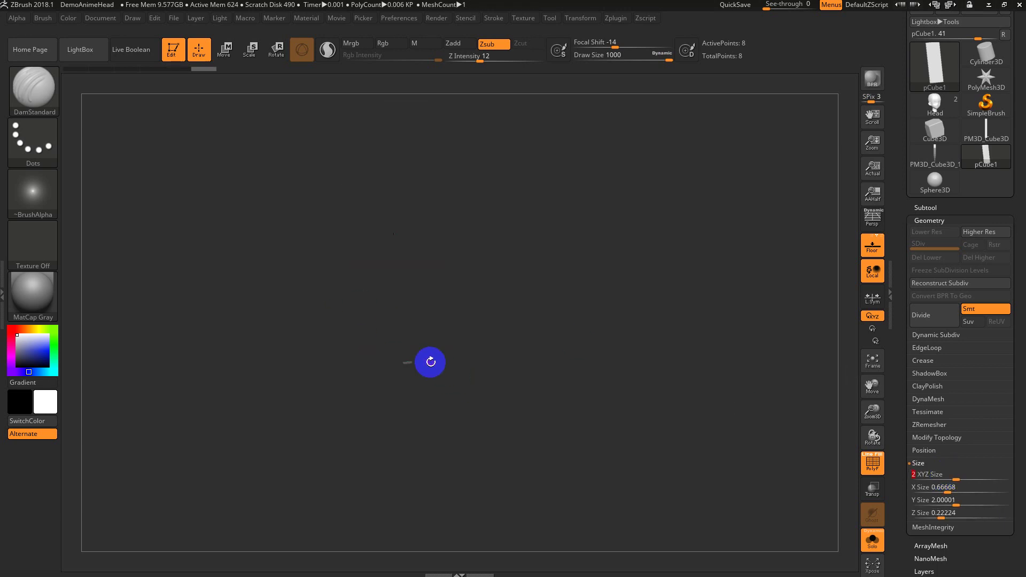
key(f)
key(s)
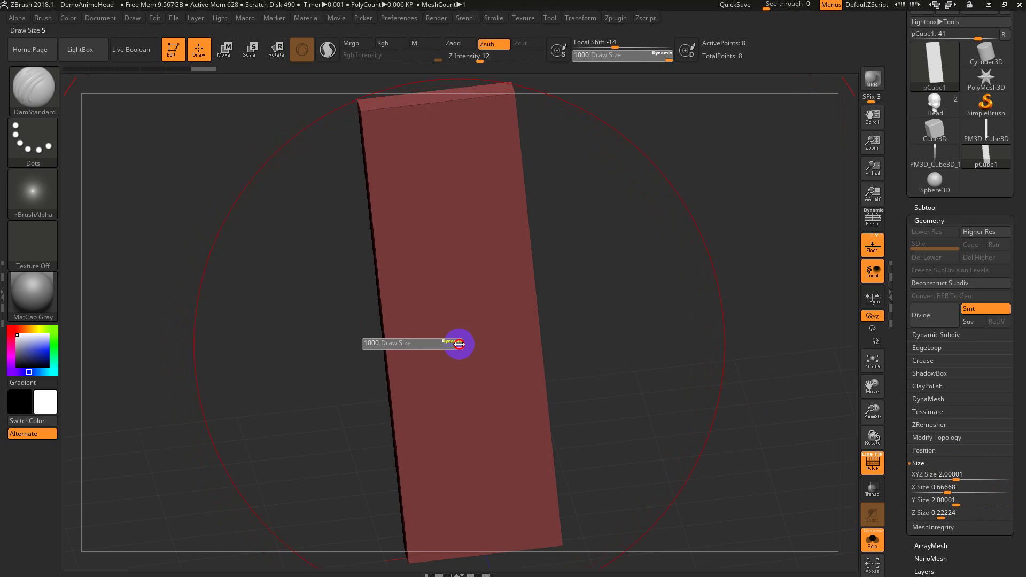
drag(459, 345, 423, 351)
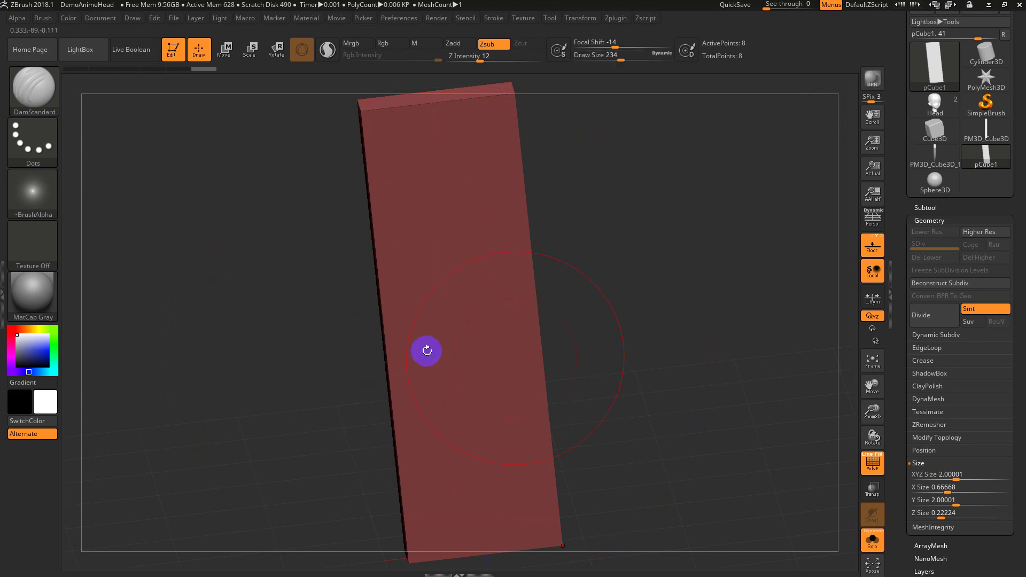
key(ctrl+z)
key(f)
key(f)
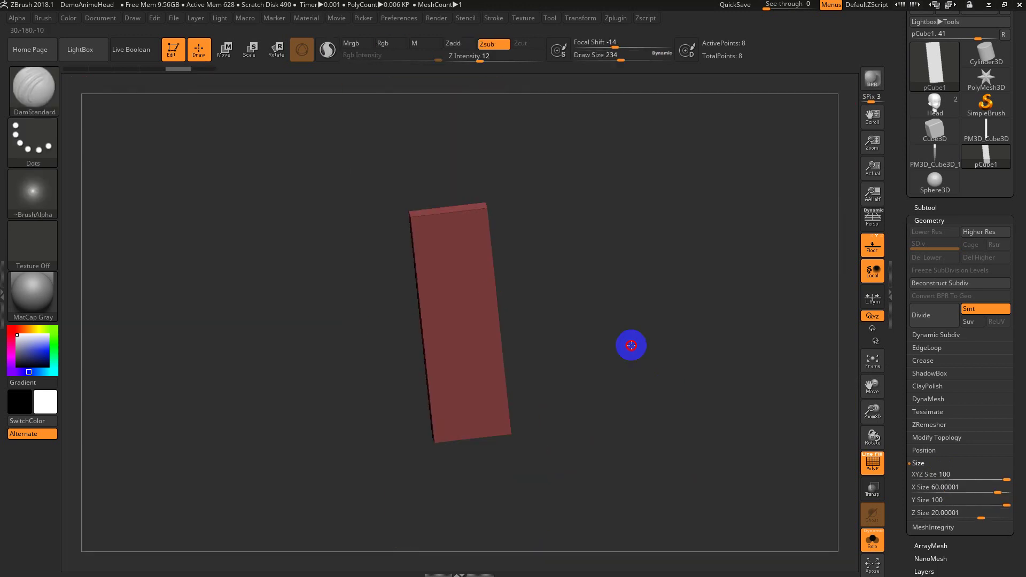
Test the brush's reach on the cube with a Draw Size of 525
key(s)
mouse_move(488, 293)
mouse_down()
mouse_move(468, 296)
mouse_move(525, 271)
mouse_move(573, 302)
mouse_move(584, 327)
mouse_up()
key(s)
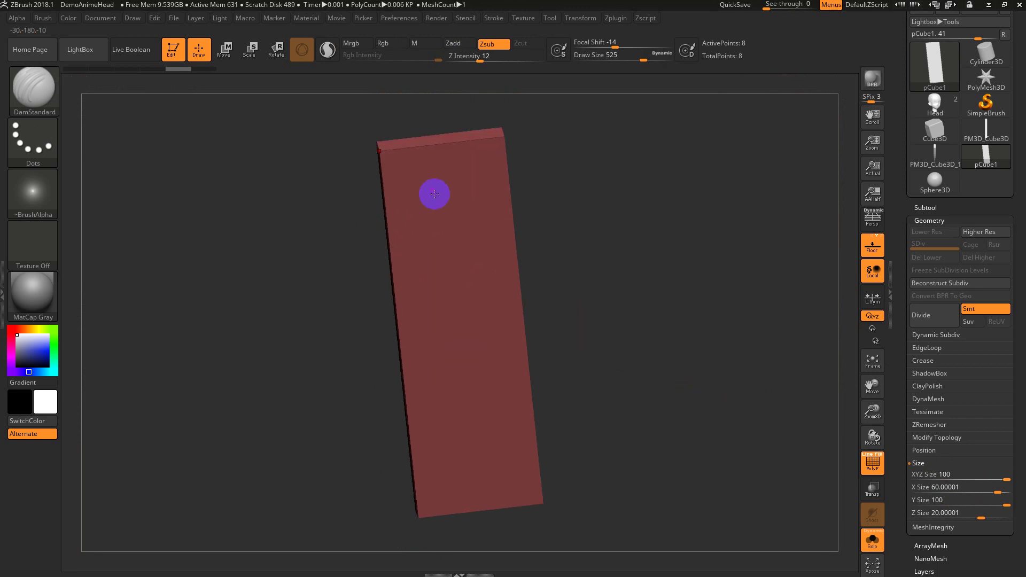
alt+drag(541, 212, 552, 243)
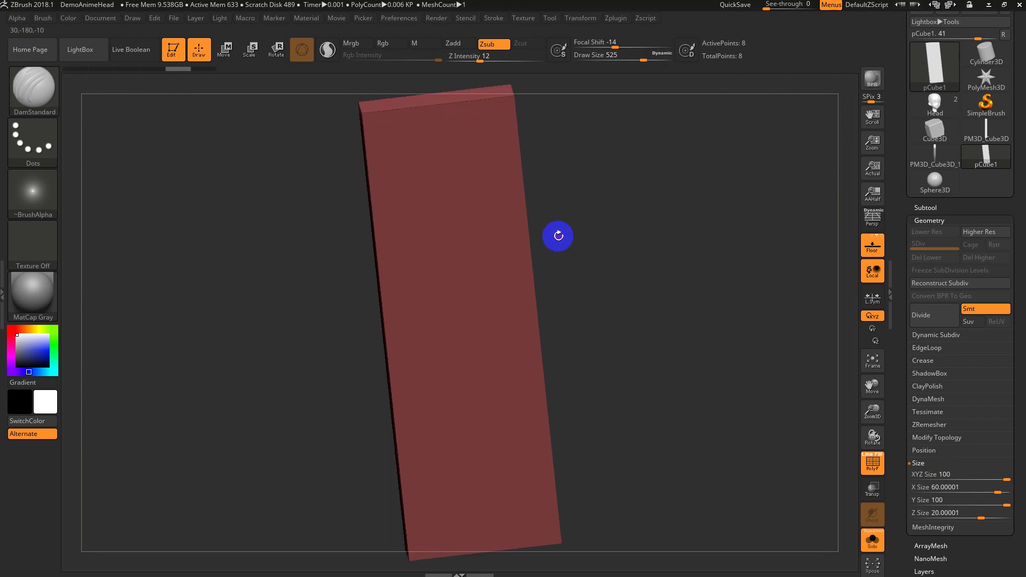
Raise the Max Brush Size preference to 5000 and set the brush Draw Size to 5000
click(400, 18)
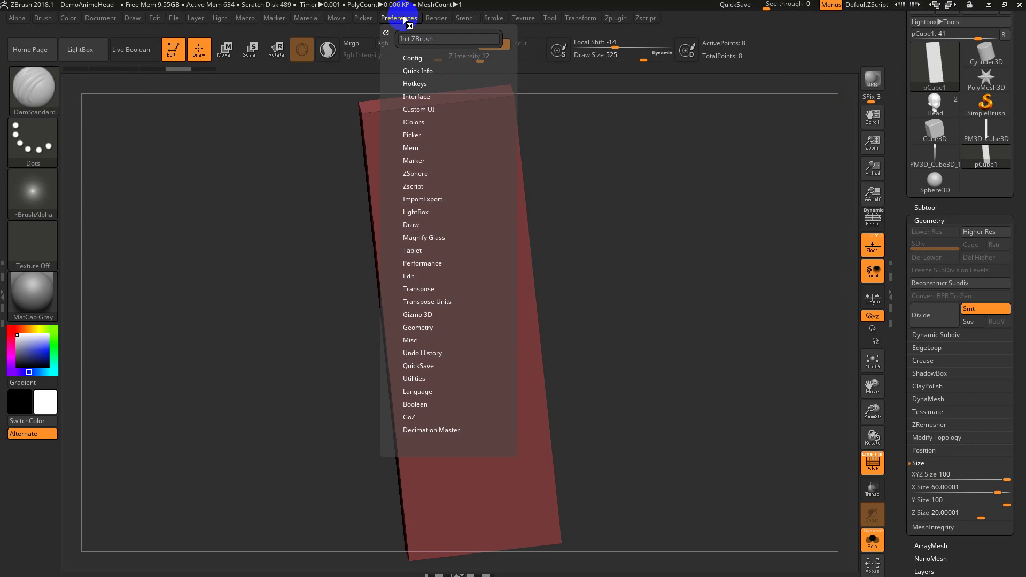
click(410, 223)
click(419, 235)
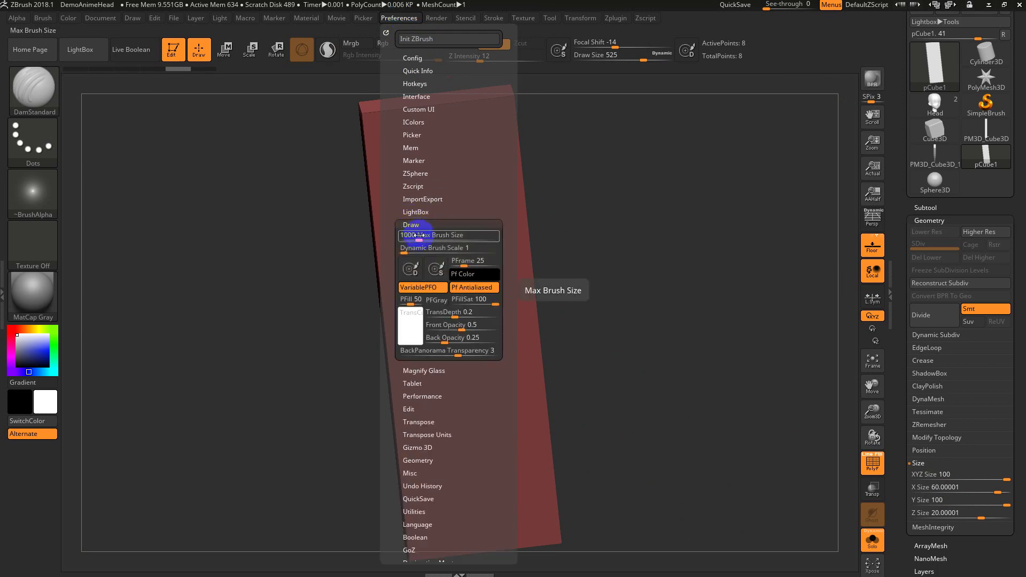
mouse_move(420, 236)
mouse_down()
mouse_move(502, 238)
mouse_move(481, 217)
mouse_move(543, 214)
mouse_up()
key(s)
click(403, 18)
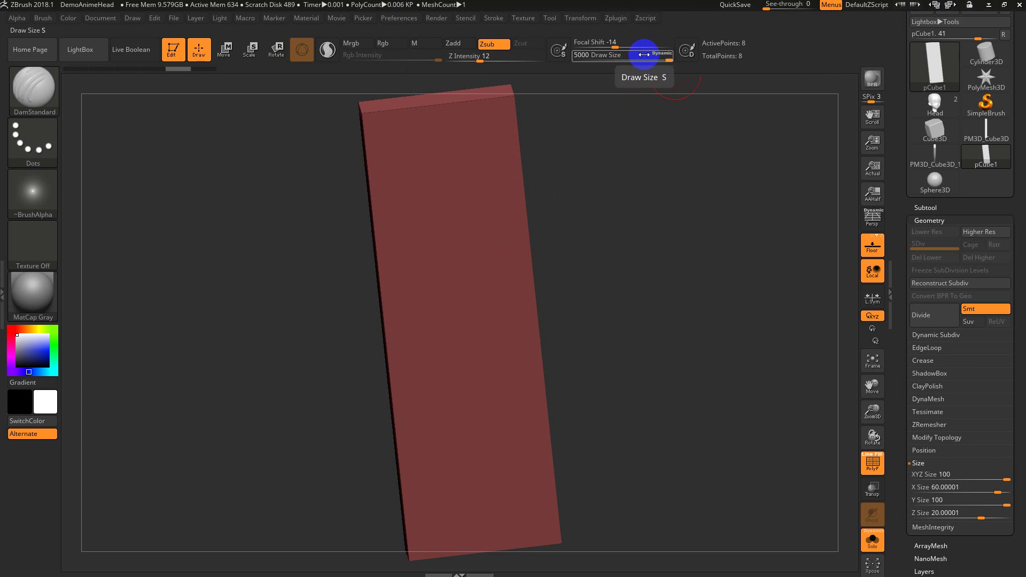
key(s)
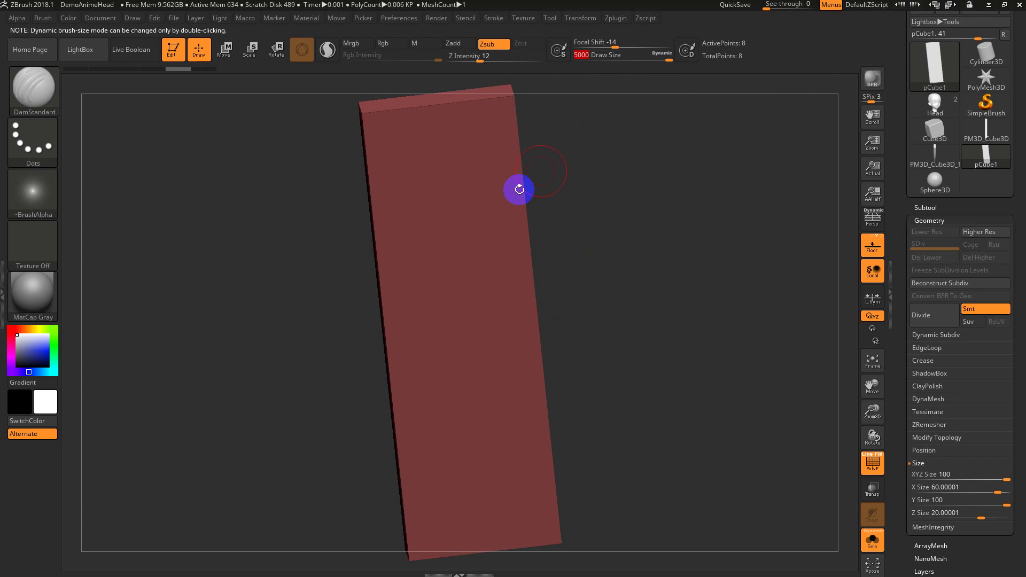
click(660, 55)
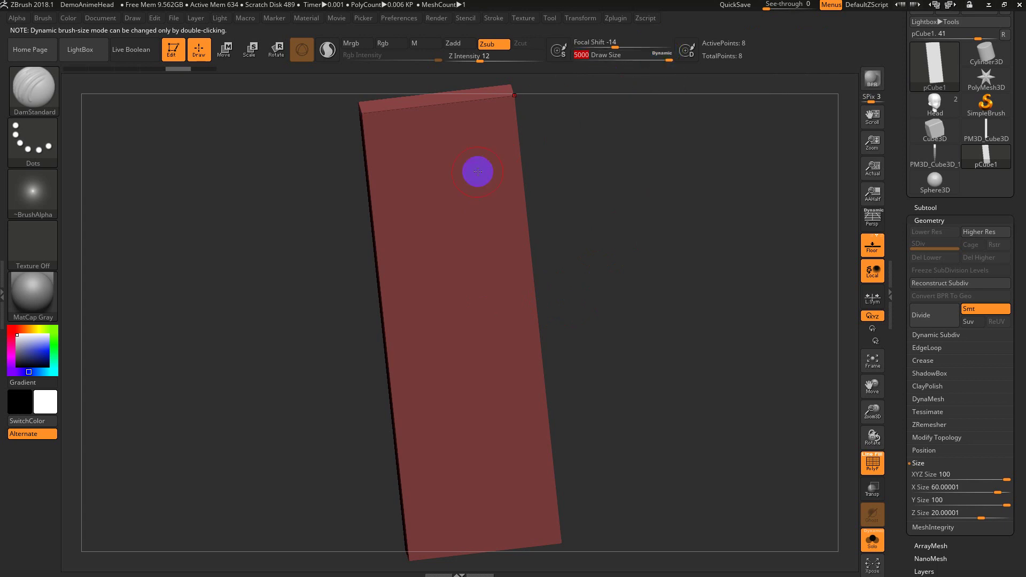
Set the Dynamic Brush Scale preference to 50 and set the brush Draw Size to 239 on the cube
click(399, 19)
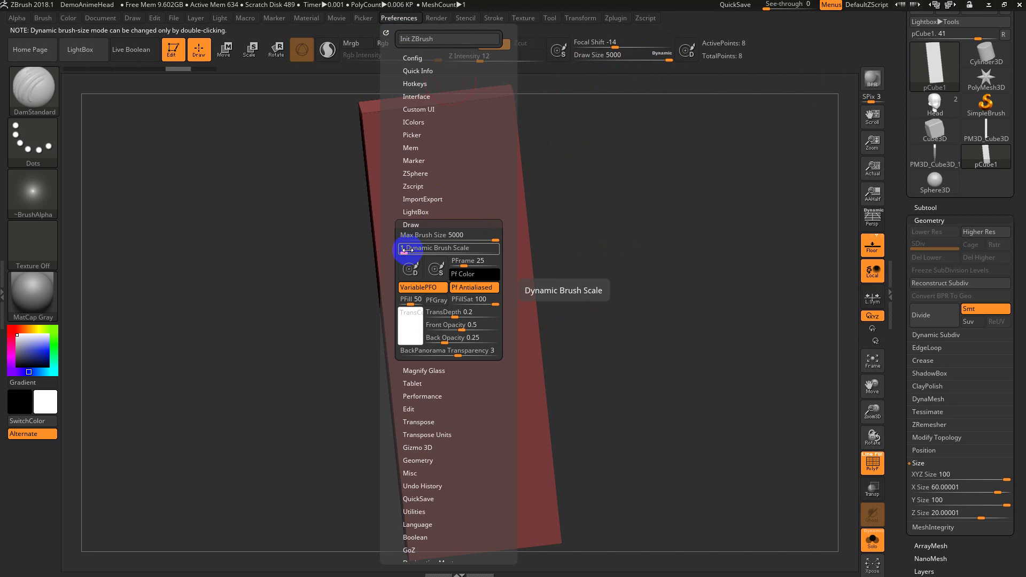
drag(405, 250, 517, 252)
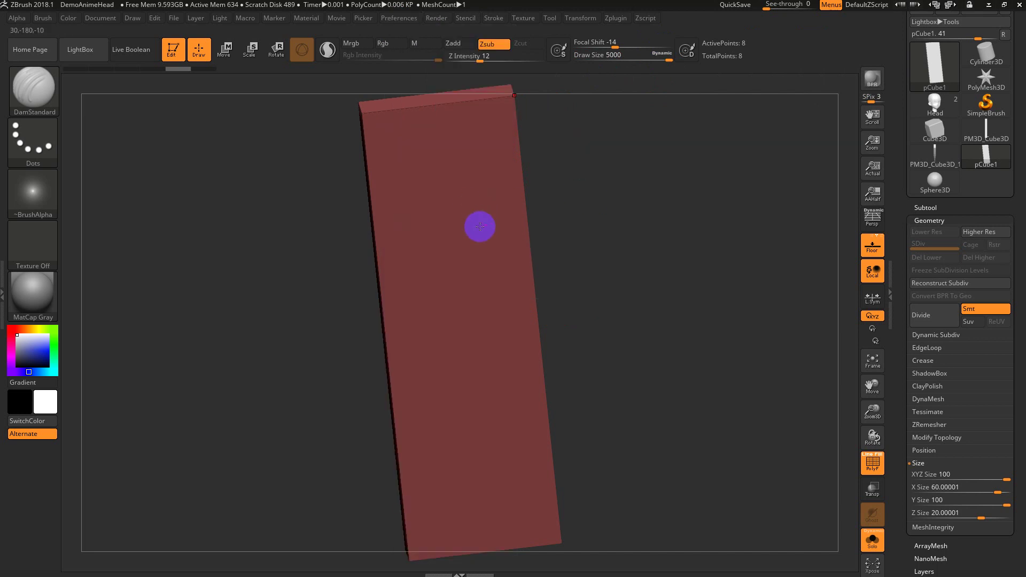
key(s)
drag(475, 224, 408, 230)
mouse_move(663, 302)
mouse_down()
mouse_move(618, 272)
mouse_move(653, 298)
mouse_up()
key(shift+f)
key(shift+f)
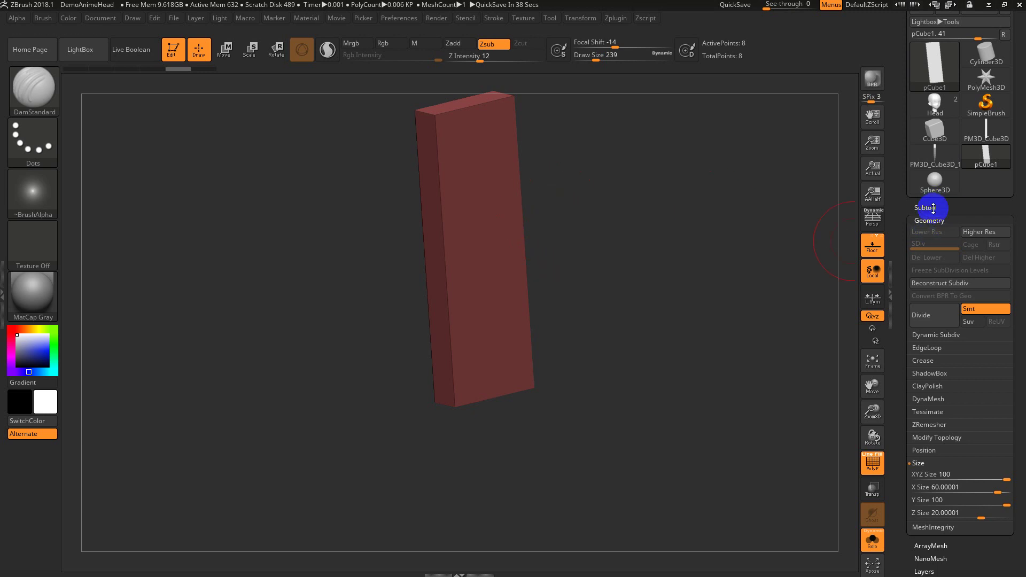
Expand the Subtool list, switch to the Sphere3D primitive, frame it and set the brush Draw Size to 9
click(930, 208)
click(935, 181)
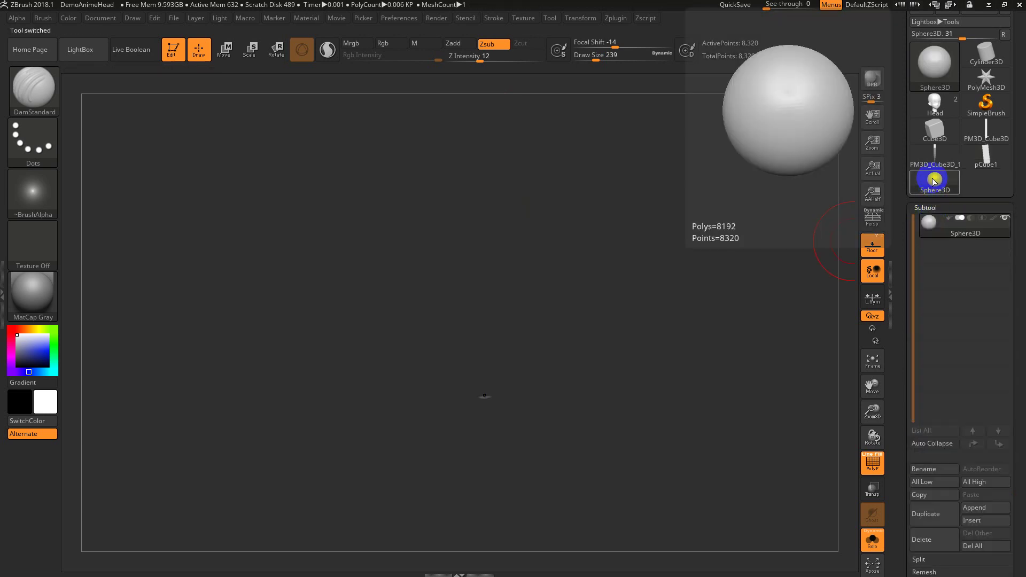
key(f)
mouse_move(745, 346)
alt+mouse_down()
mouse_move(733, 327)
mouse_move(743, 327)
alt+mouse_up()
key(s)
key(s)
drag(556, 283, 515, 286)
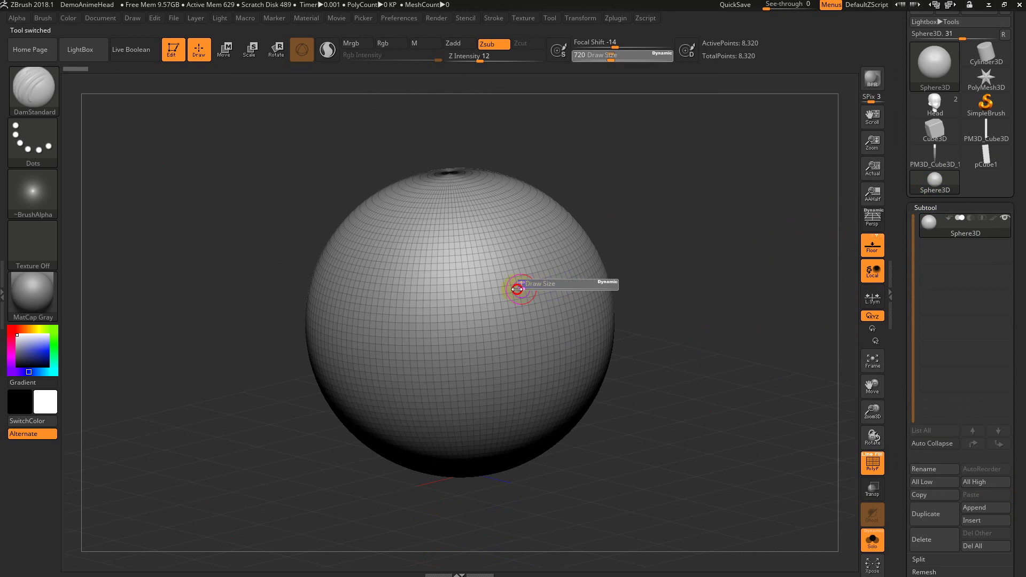
Lower the Max Brush Size preference and set the brush Draw Size to 136
click(399, 18)
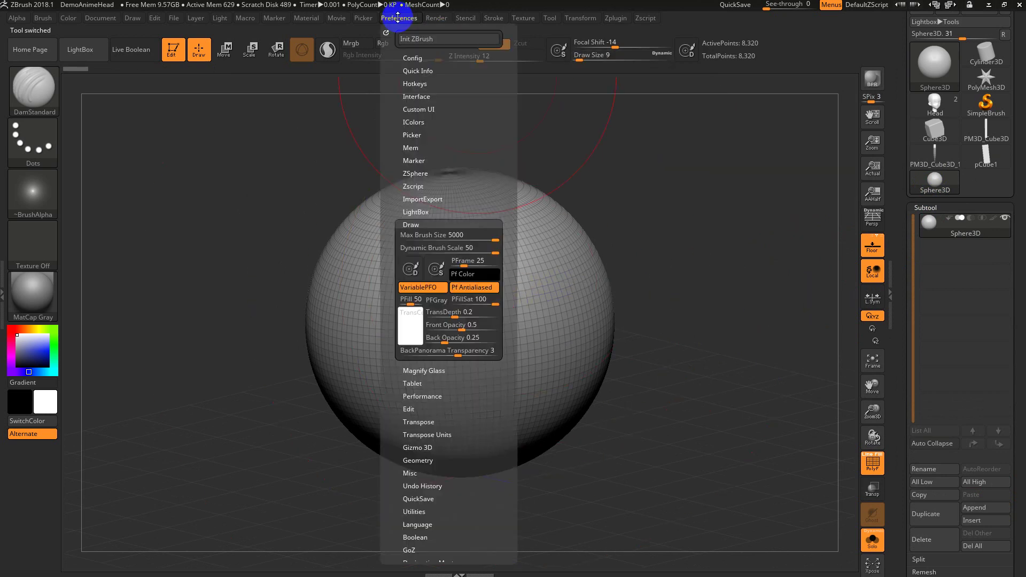
click(426, 235)
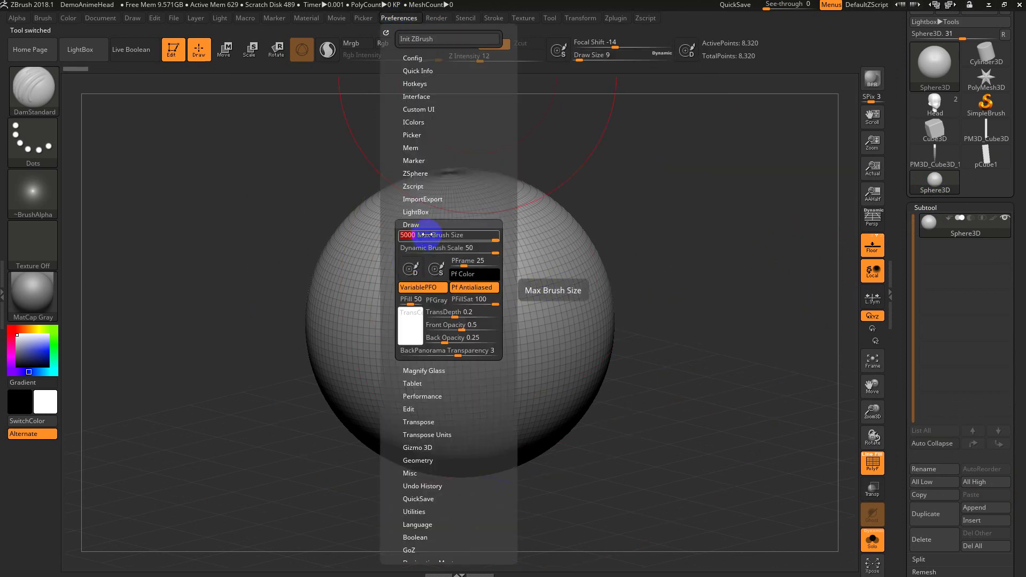
text(100)
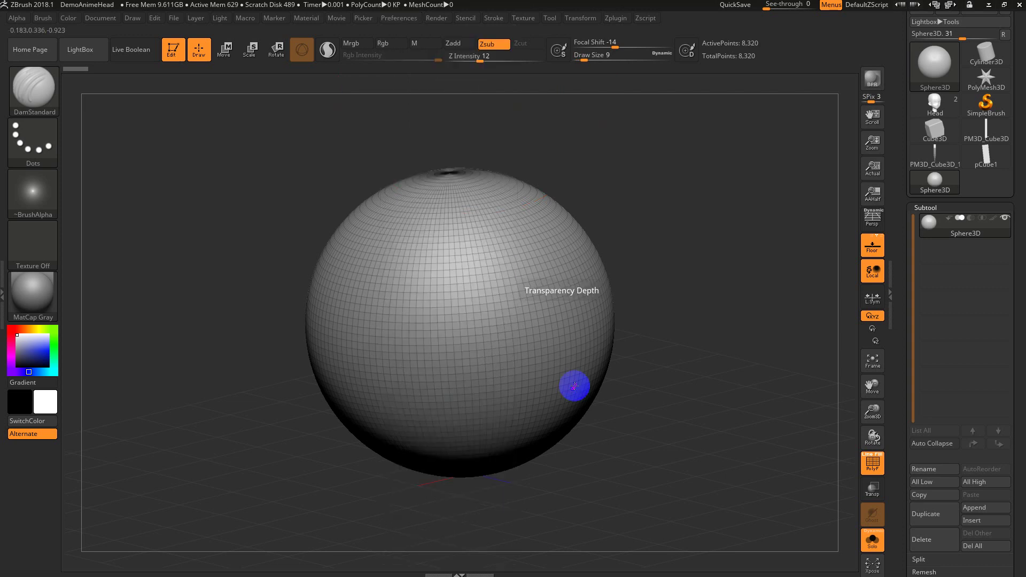
text(s)
drag(617, 307, 639, 308)
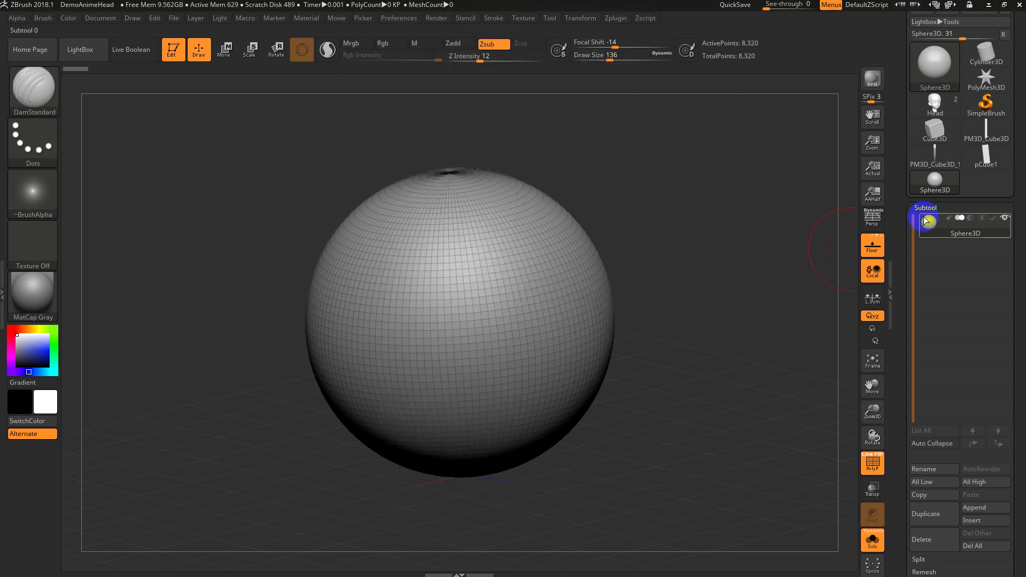
Convert the Sphere3D primitive to a PolyMesh3D
mouse_move(936, 239)
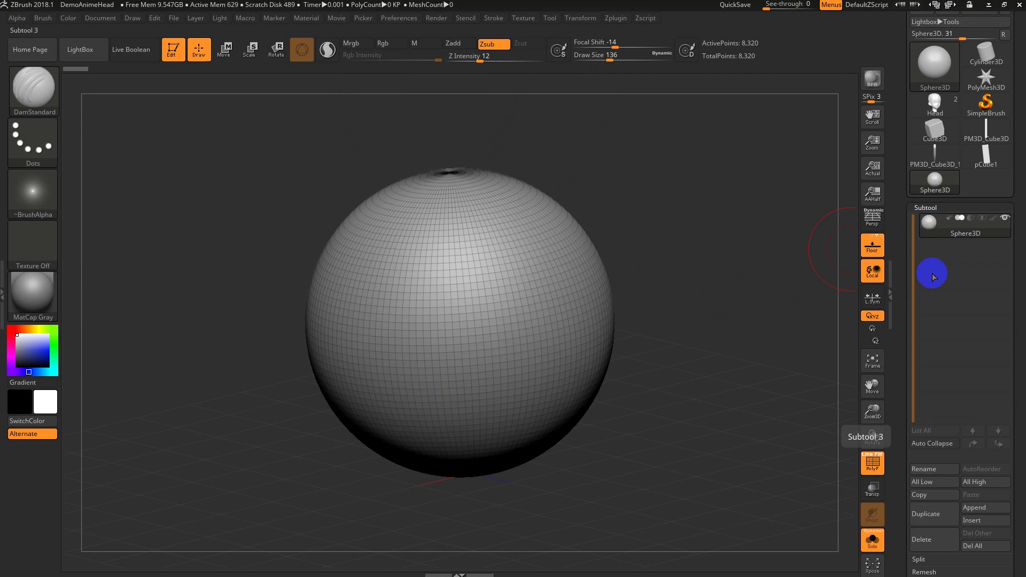
drag(902, 355, 896, 271)
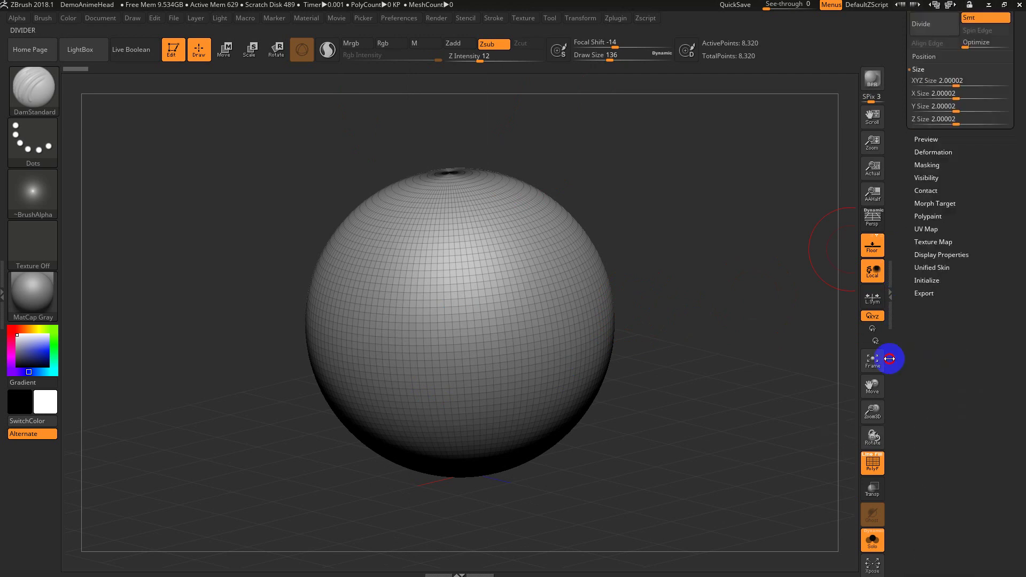
drag(890, 359, 907, 425)
drag(931, 379, 958, 495)
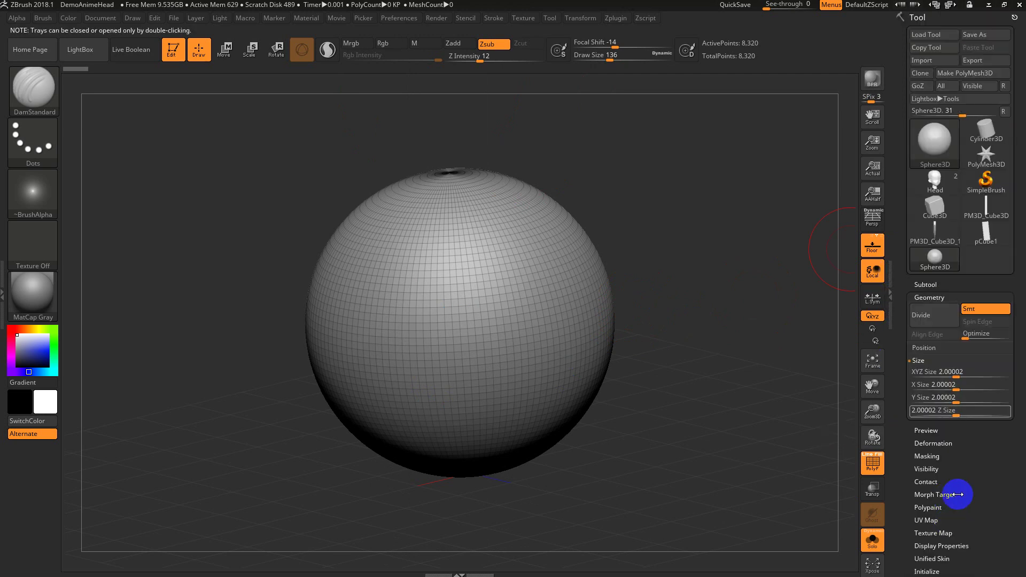
click(970, 73)
Turn the sphere into a ShadowBox and switch off Solo so its projection walls are displayed
drag(903, 456, 928, 353)
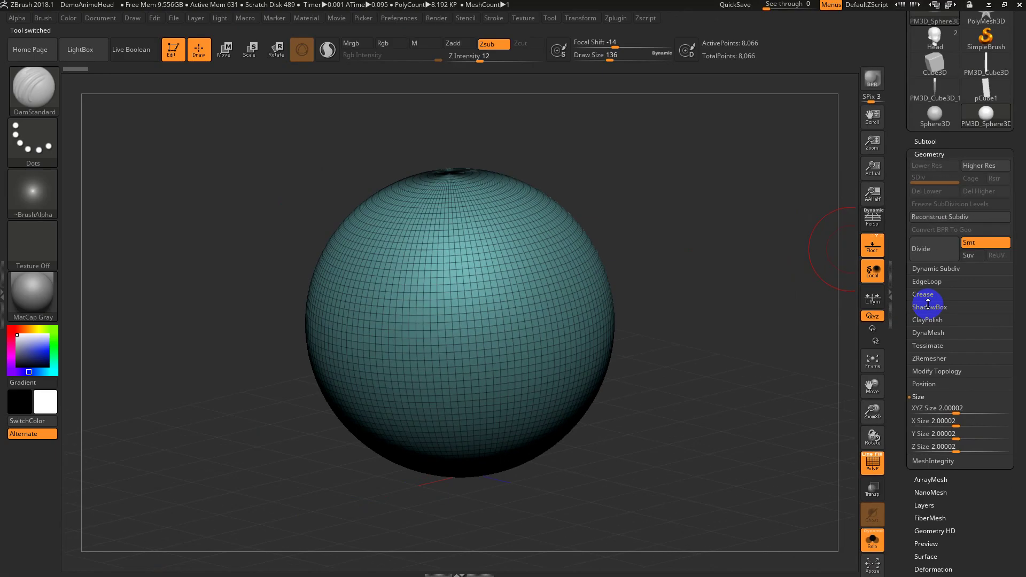
click(928, 305)
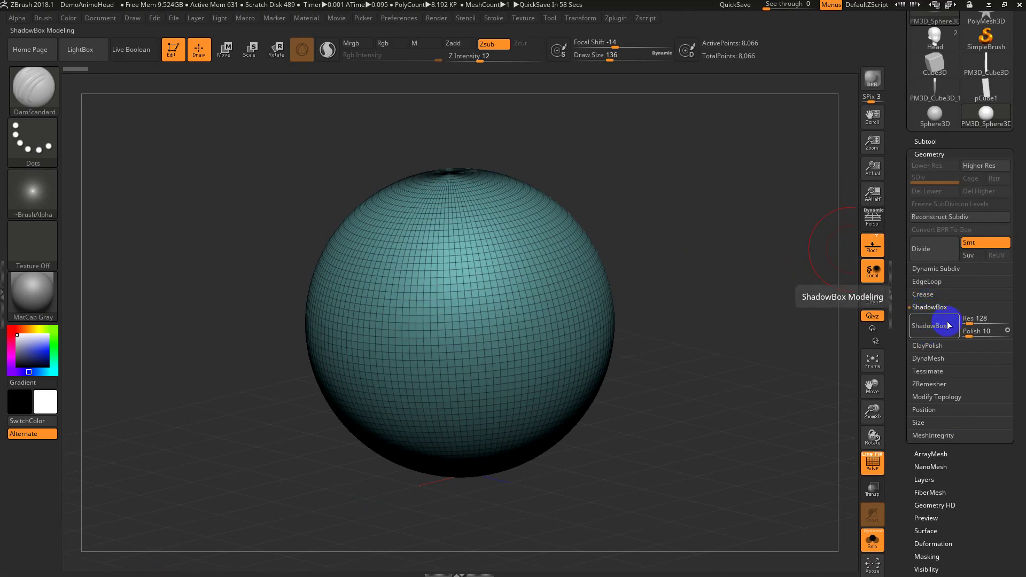
click(936, 327)
drag(710, 331, 754, 380)
click(872, 540)
drag(739, 456, 685, 413)
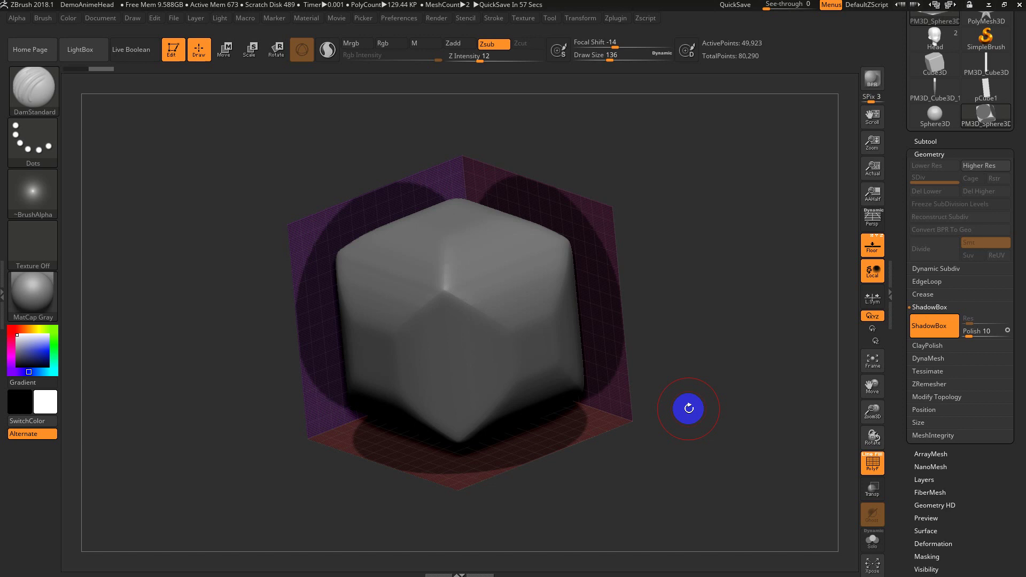
Set the Draw Size to 71 and carve the ShadowBox shape by lasso-removing mask areas on one side wall and the floor
key(s)
mouse_move(550, 220)
mouse_down()
mouse_move(541, 219)
mouse_move(543, 194)
mouse_move(557, 240)
mouse_move(603, 206)
mouse_move(644, 214)
mouse_move(699, 268)
mouse_move(601, 222)
mouse_up()
mouse_move(553, 194)
ctrl+mouse_down()
mouse_move(527, 200)
mouse_move(586, 344)
mouse_move(637, 220)
mouse_move(642, 227)
ctrl+mouse_up()
drag(692, 334, 678, 326)
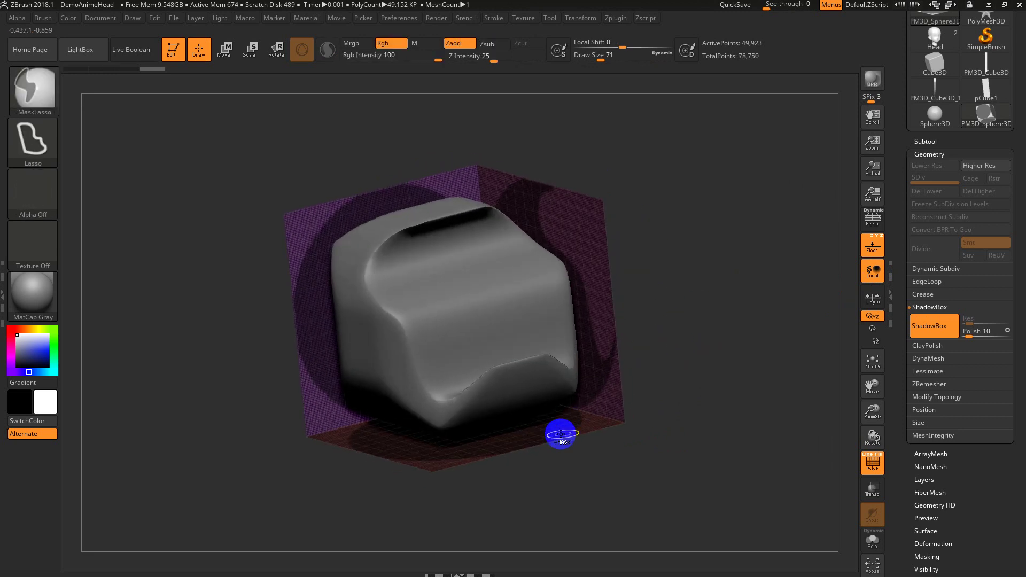
mouse_move(560, 434)
ctrl+mouse_down()
mouse_move(534, 424)
mouse_move(367, 458)
mouse_move(344, 569)
mouse_move(617, 452)
mouse_move(626, 488)
ctrl+mouse_up()
Convert the carved ShadowBox to a regular mesh and inspect its wireframe up close around the cut-outs
click(942, 327)
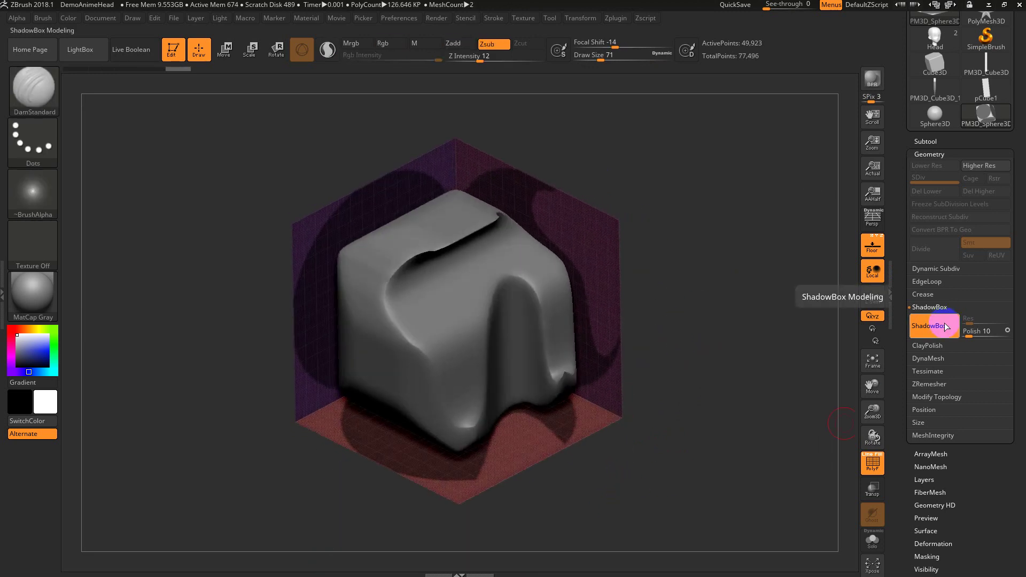
click(945, 327)
key(shift+f)
key(shift+f)
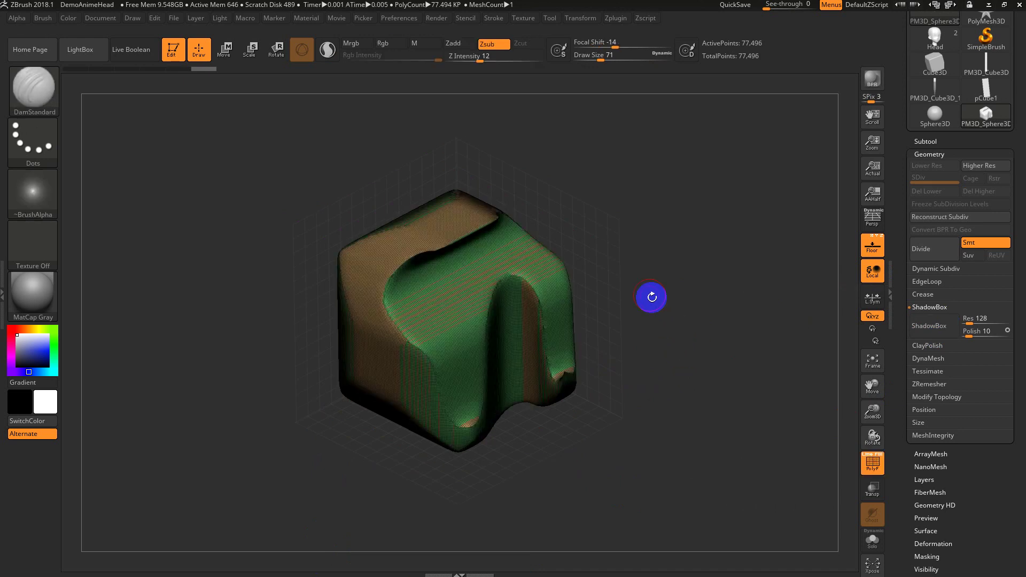
alt+drag(652, 298, 767, 181)
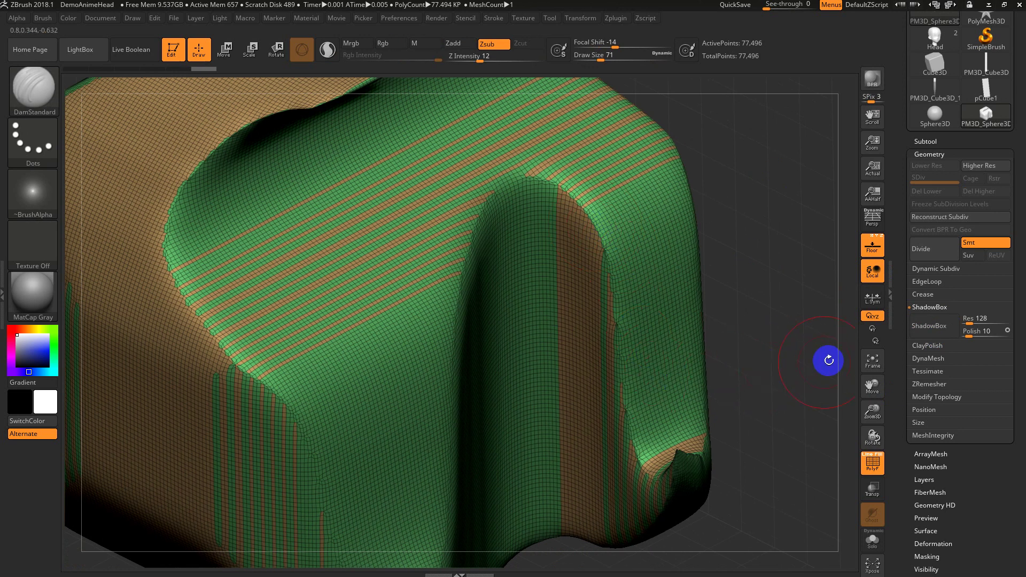
Undo the ShadowBox conversion, frame the model and convert it to a regular mesh again
key(ctrl+z)
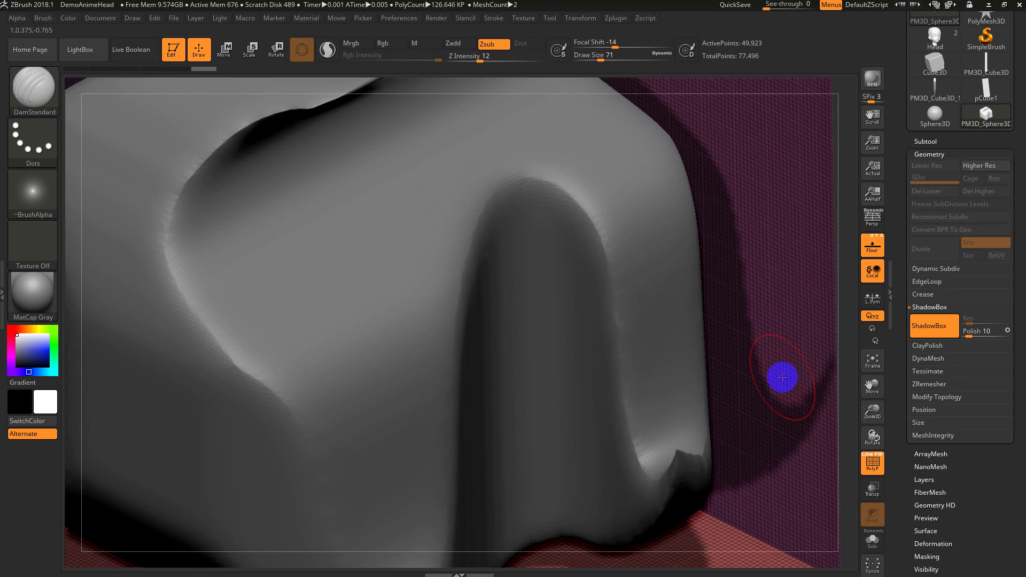
key(f)
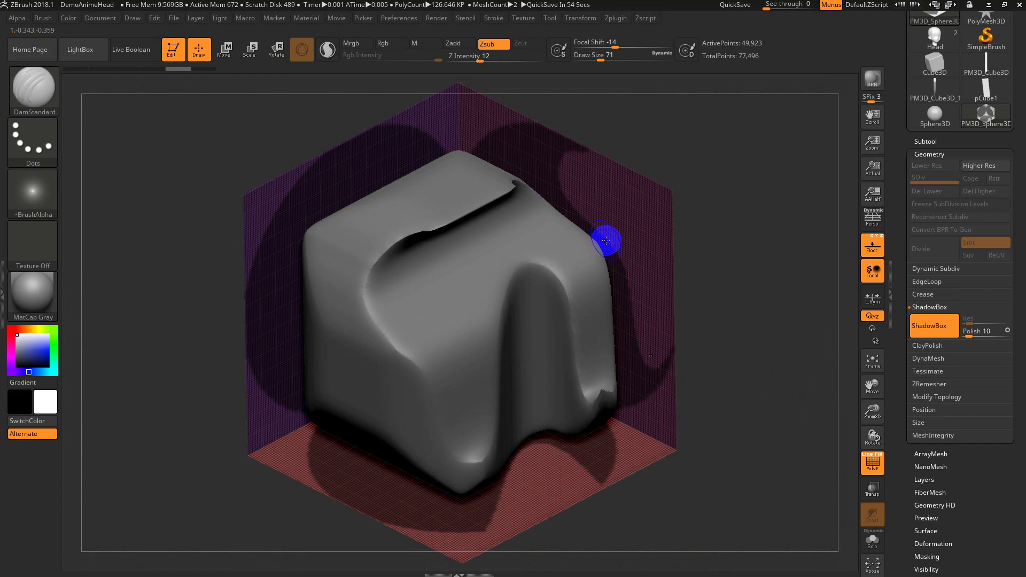
key(shift+f)
key(shift+f)
click(933, 329)
alt+drag(798, 286, 821, 386)
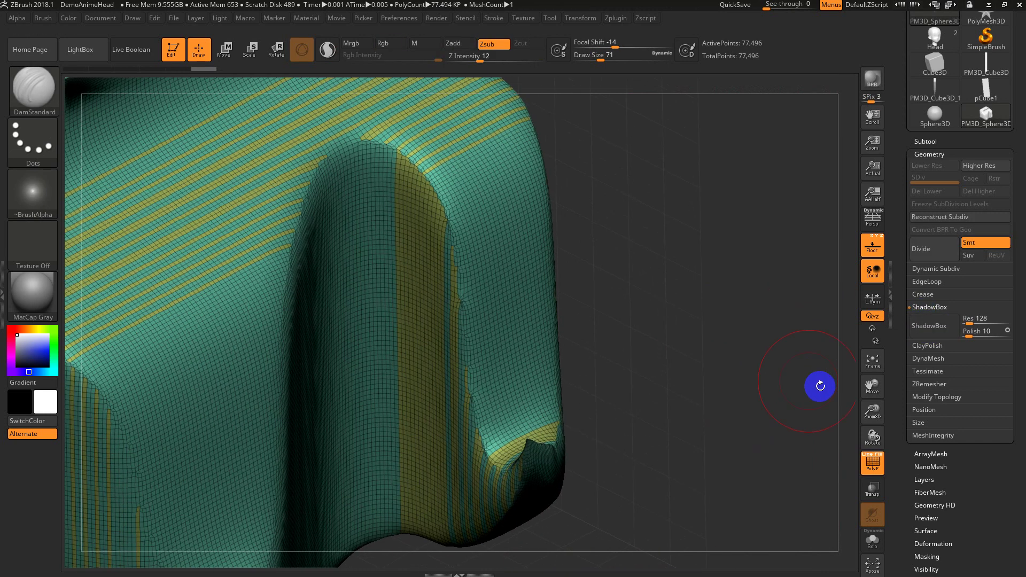
Set the ShadowBox resolution to 16, re-enable ShadowBox on the carved mesh and inspect the coarser grid
click(965, 325)
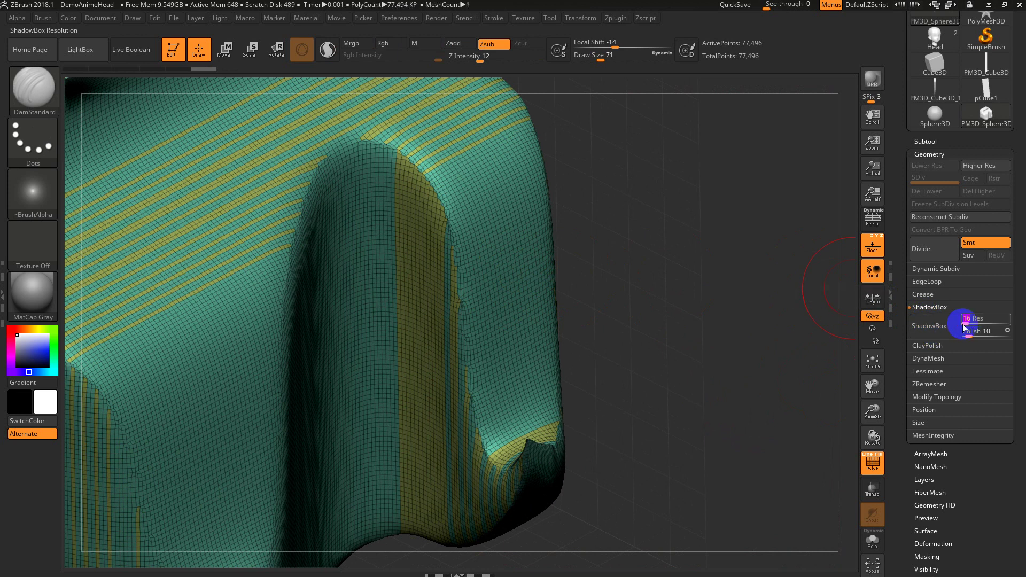
click(936, 335)
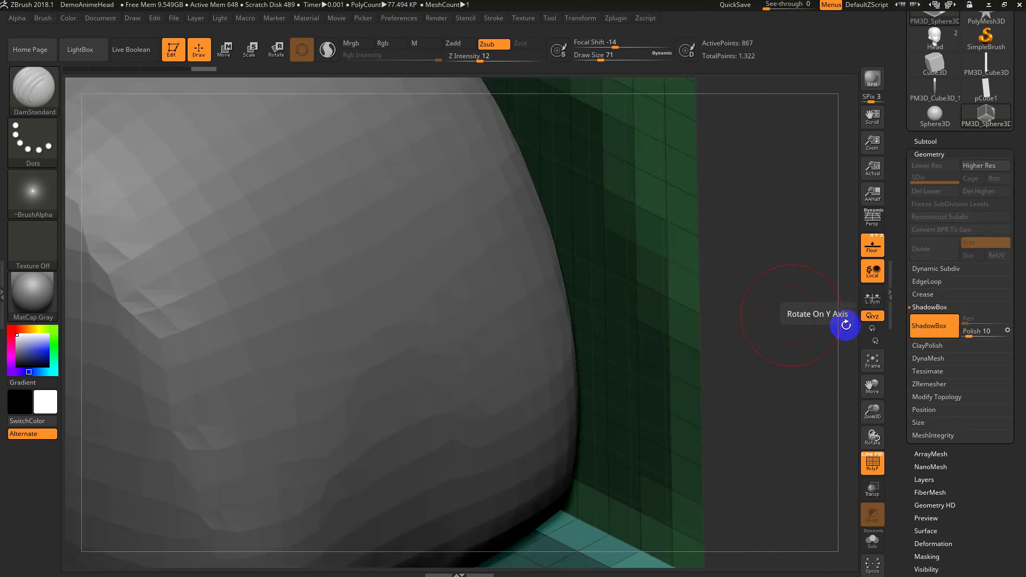
key(f)
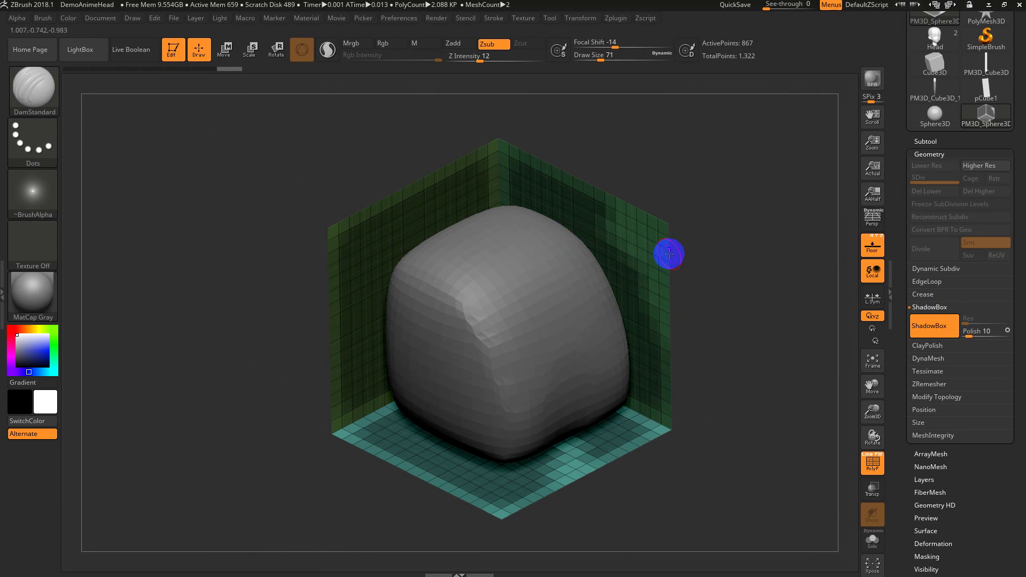
drag(714, 406, 743, 393)
key(shift+f)
key(shift+f)
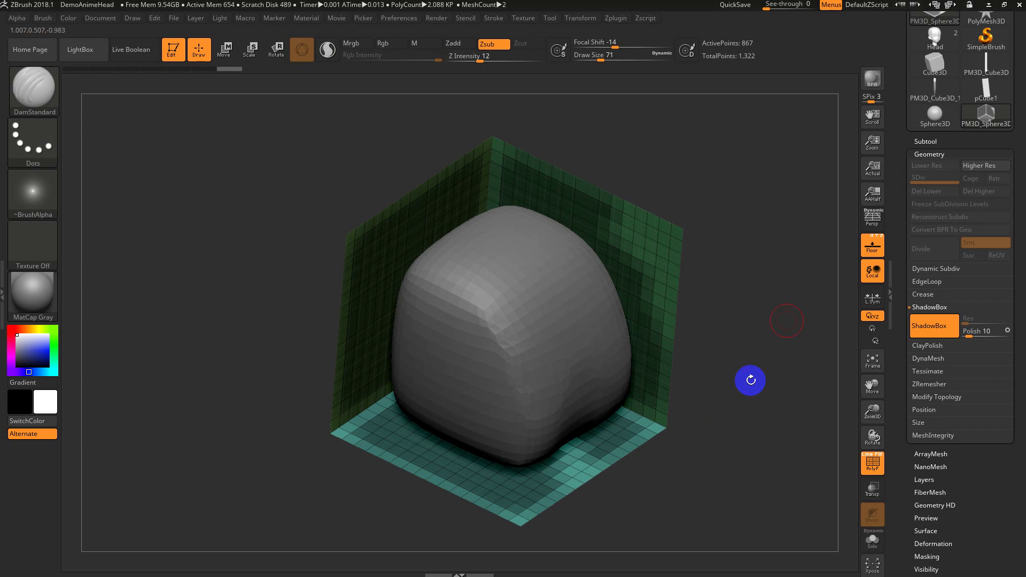
Turn off ShadowBox and undo all the ShadowBox edits back to the original polymesh sphere
click(933, 327)
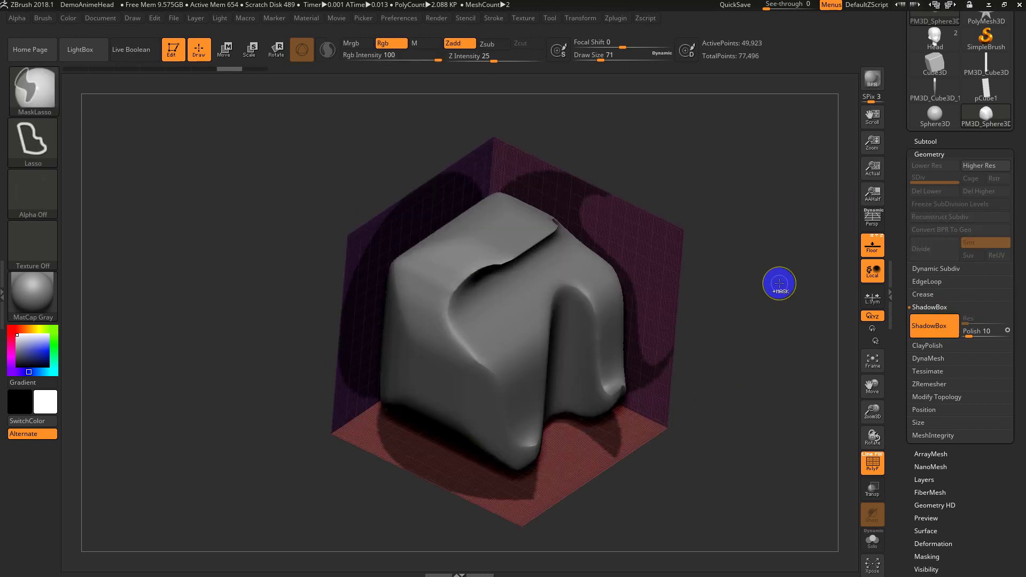
key(ctrl+z)
key(ctrl+z)
key(ctrl+z)
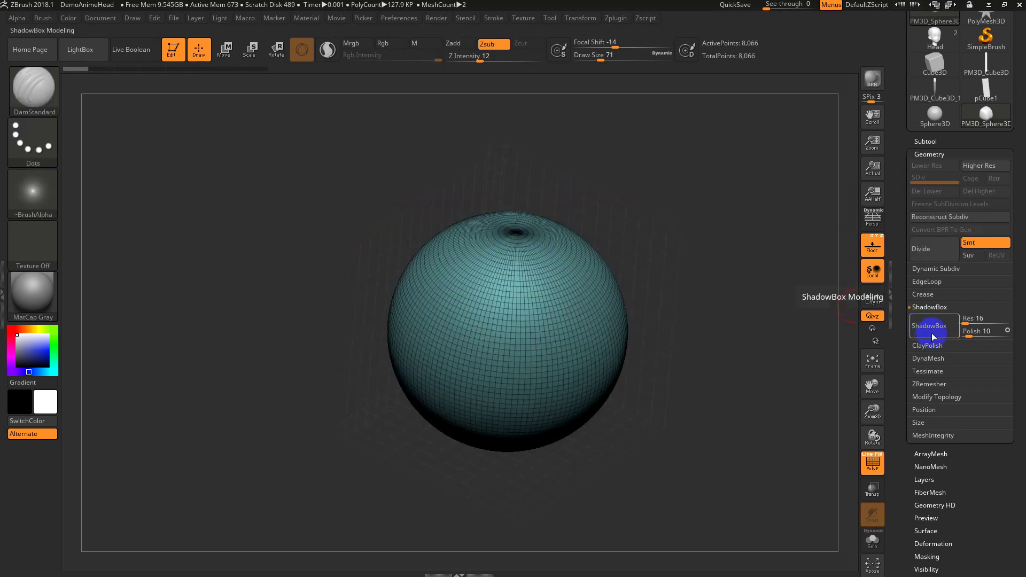
Apply DynaMesh at resolution 128 to the sphere and inspect the mesh density up close
click(929, 358)
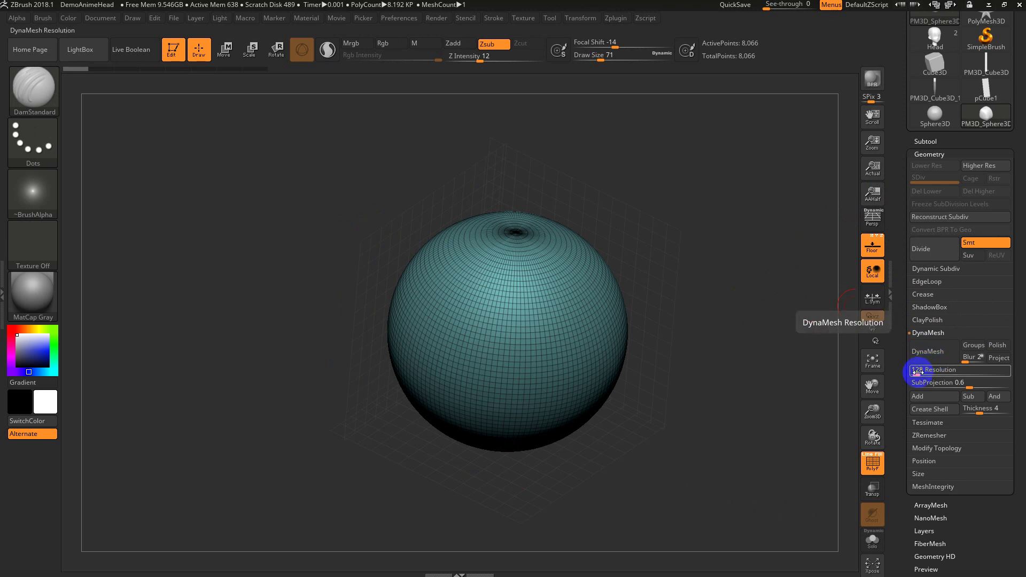
click(929, 357)
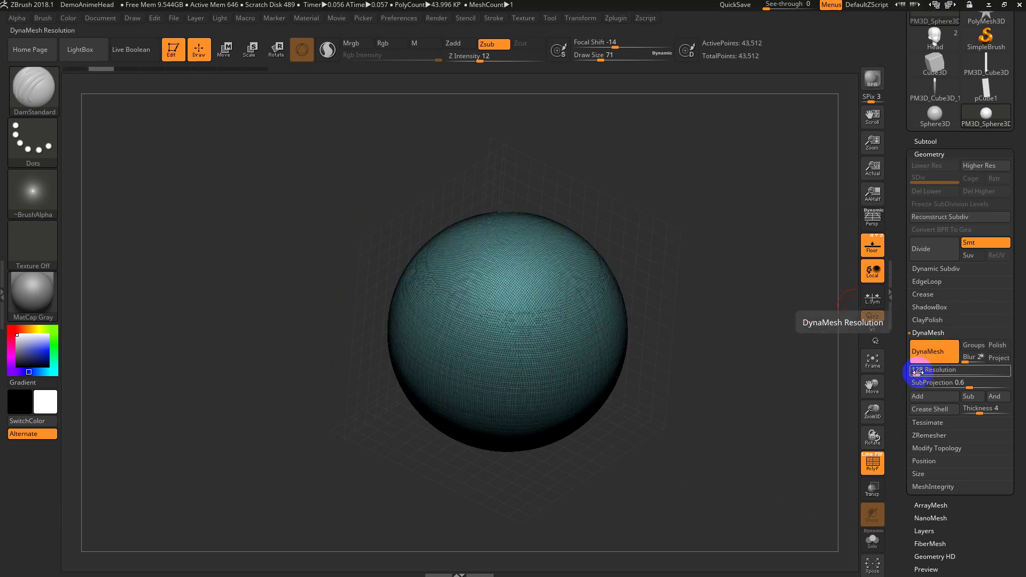
key(ctrl)
alt+drag(703, 329, 709, 394)
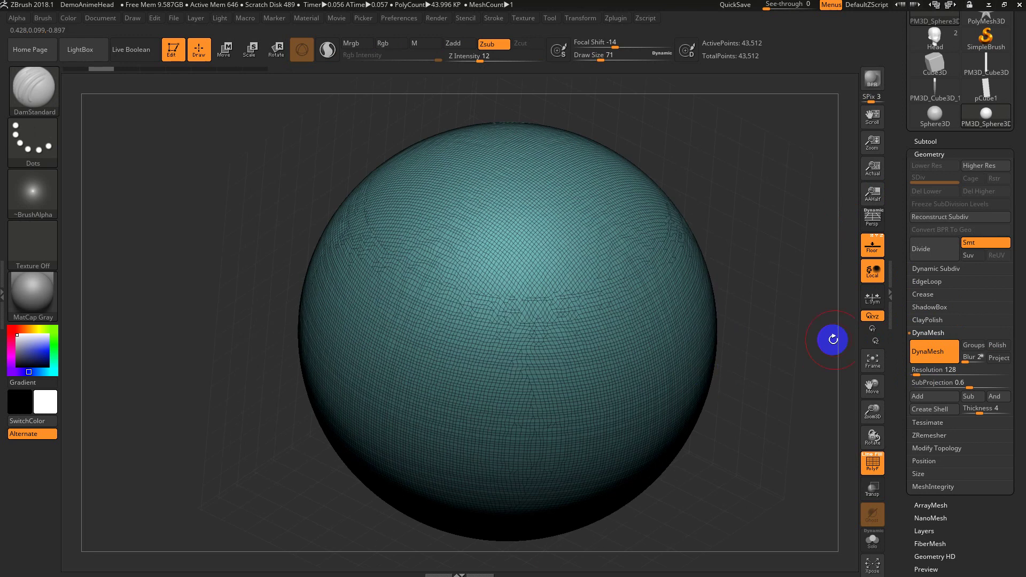
Set the brush Draw Size to 136 and undo the sphere's DynaMesh
key(s)
drag(782, 332, 791, 335)
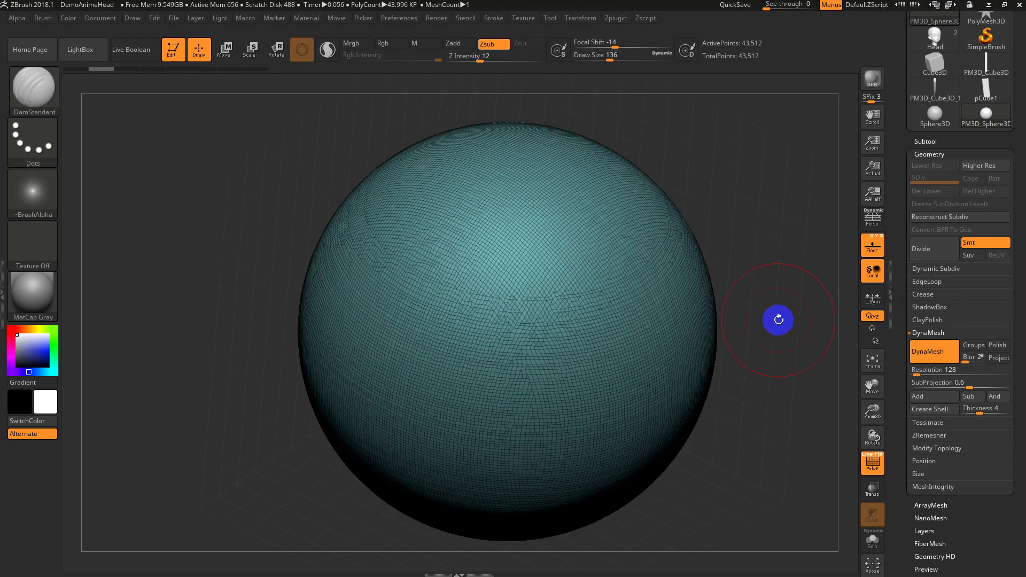
alt+drag(777, 319, 738, 295)
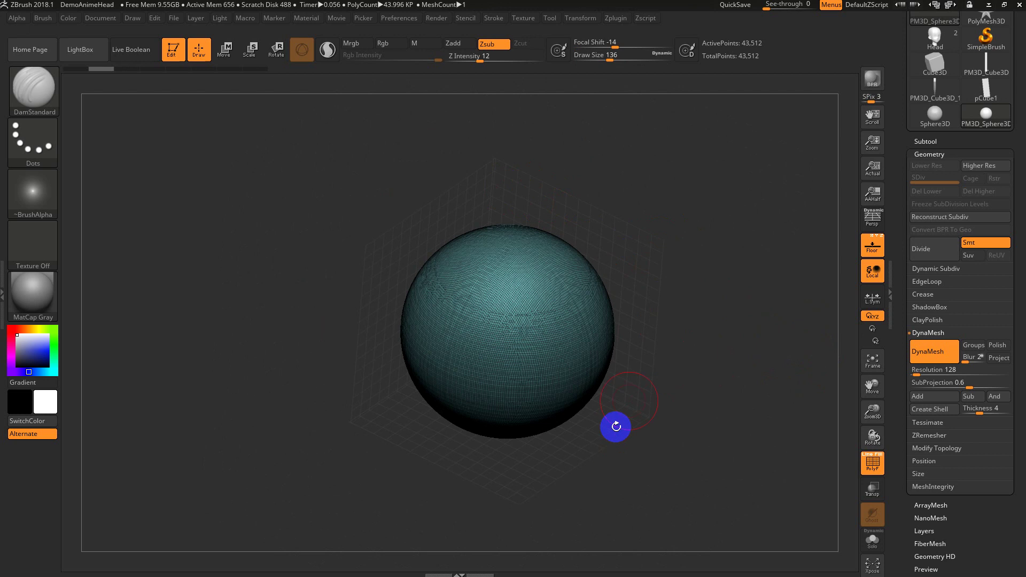
key(ctrl+z)
drag(795, 319, 786, 323)
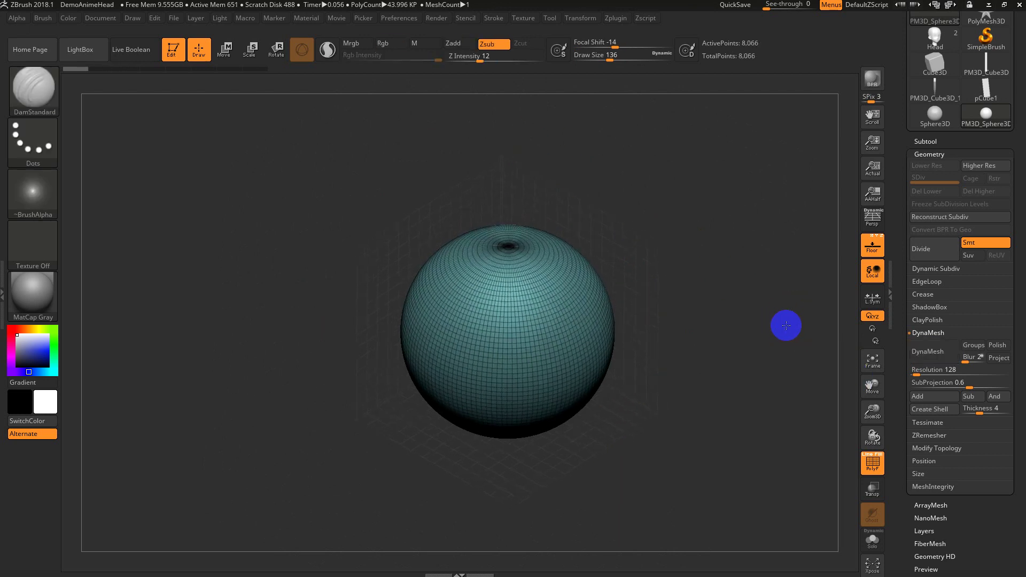
Review the ShadowBox resolution and the sphere's XYZ Size in the geometry settings
click(933, 308)
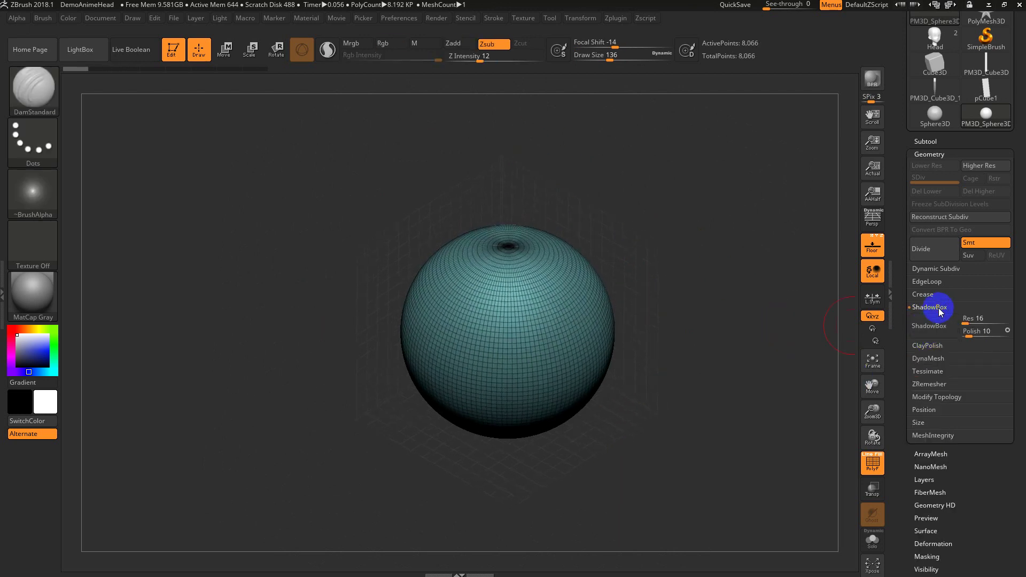
click(976, 320)
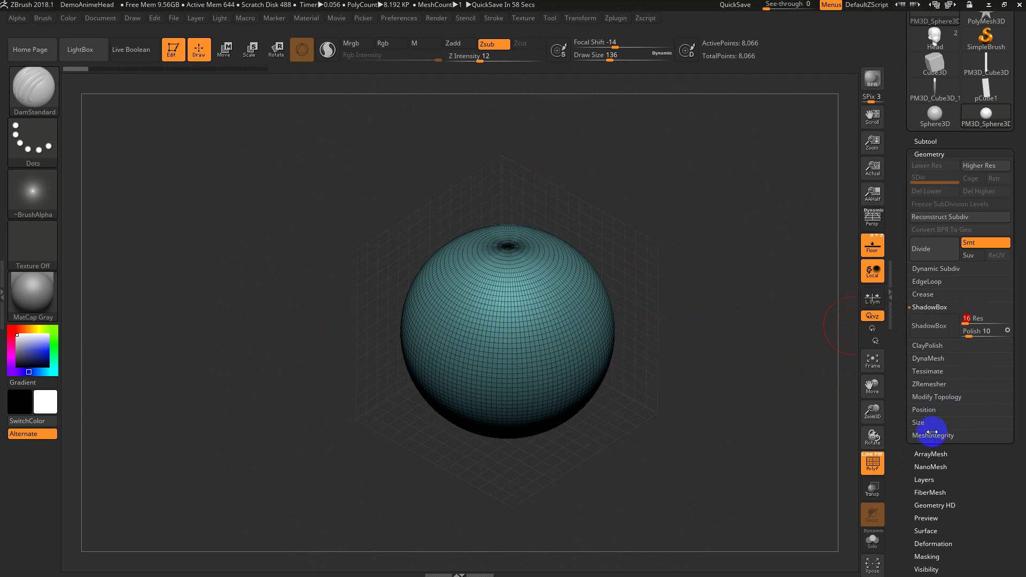
click(920, 423)
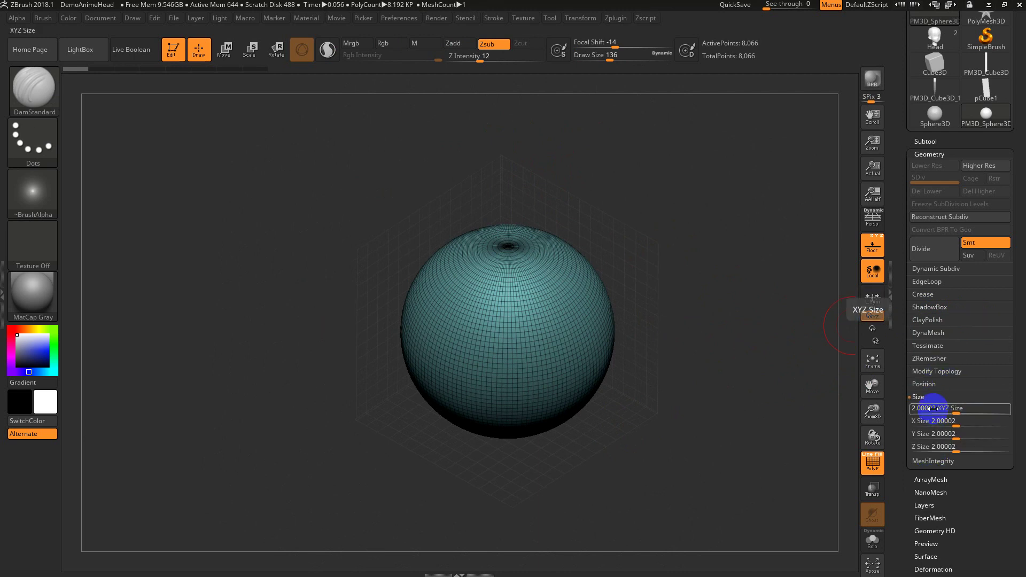
click(920, 396)
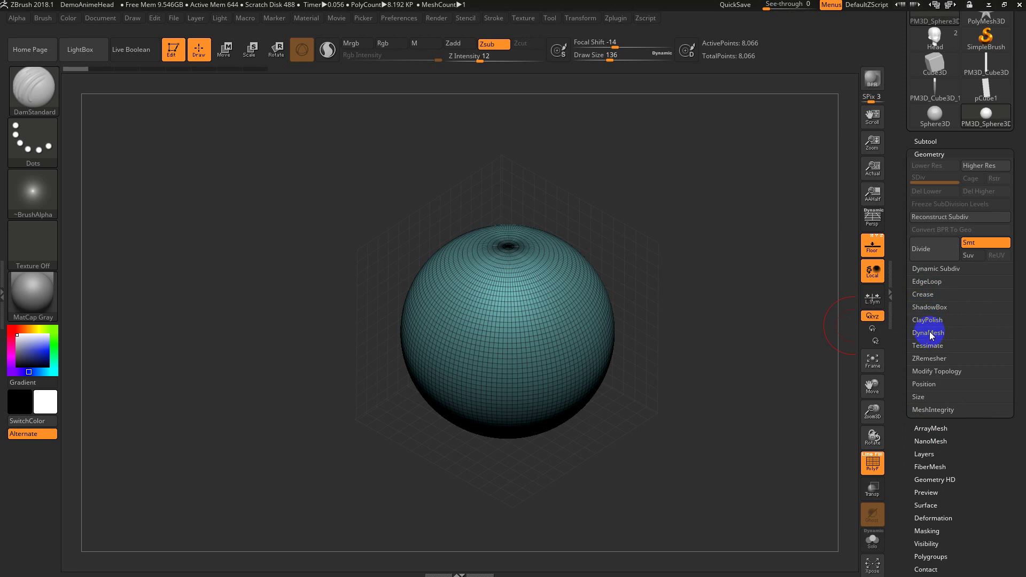
Set the ShadowBox resolution to 64
click(930, 307)
click(980, 318)
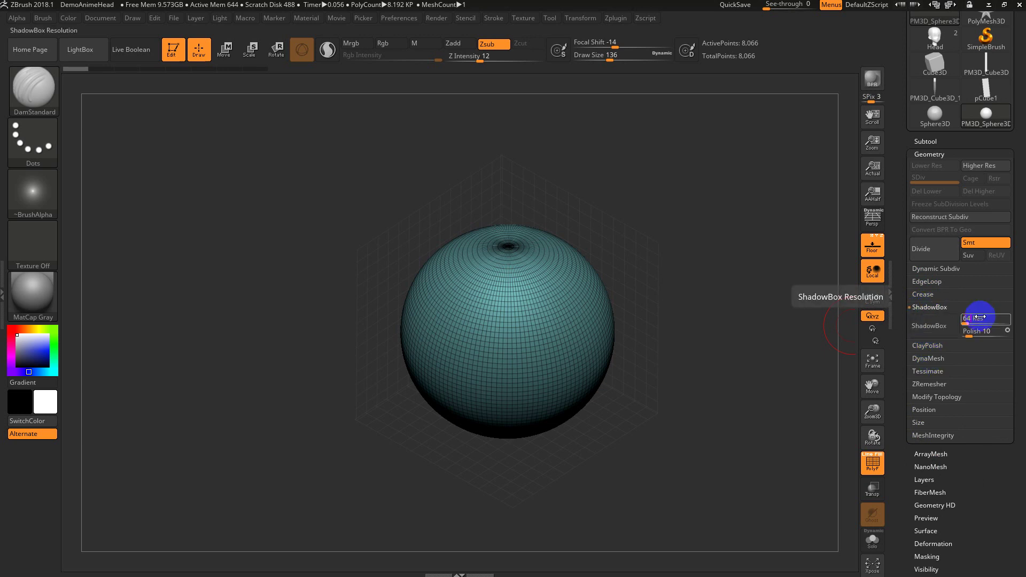
text(64)
key(Return)
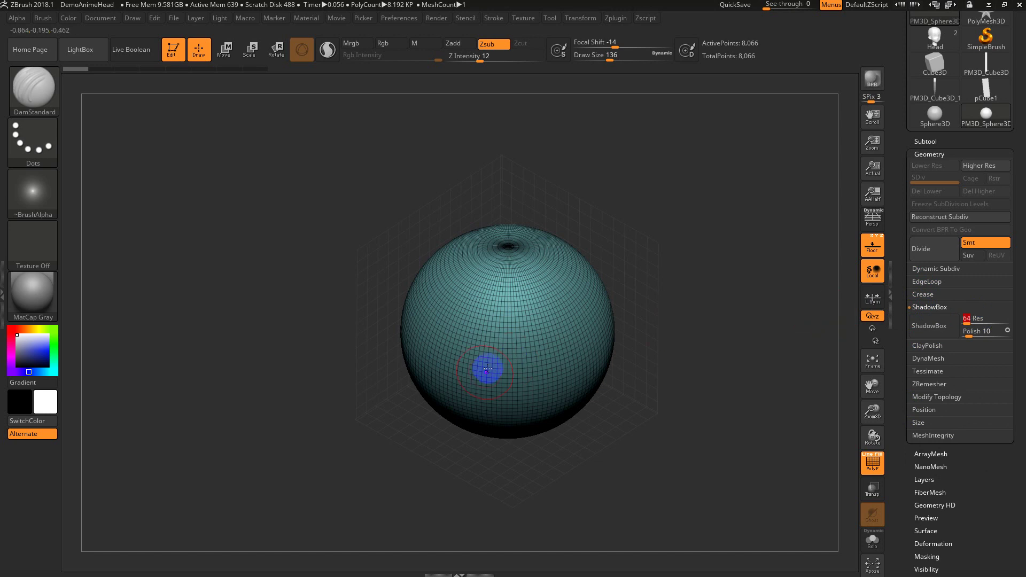
Scale the sphere down uniformly to a small size and turn on ShadowBox at resolution 64
key(r)
drag(508, 332, 424, 299)
key(q)
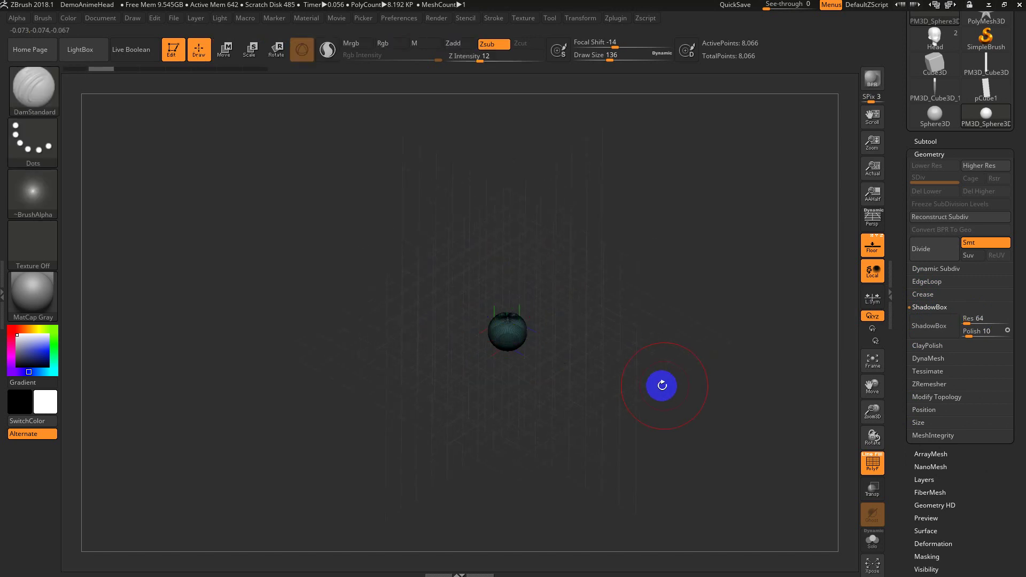
click(917, 326)
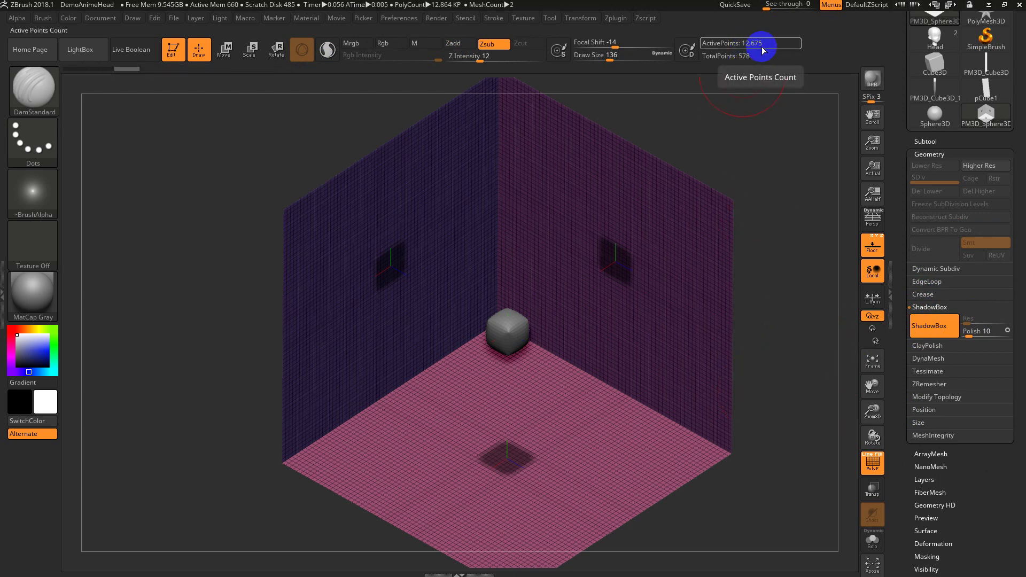
Return to the ShadowBox settings and restore the sphere from the ShadowBox test
click(939, 345)
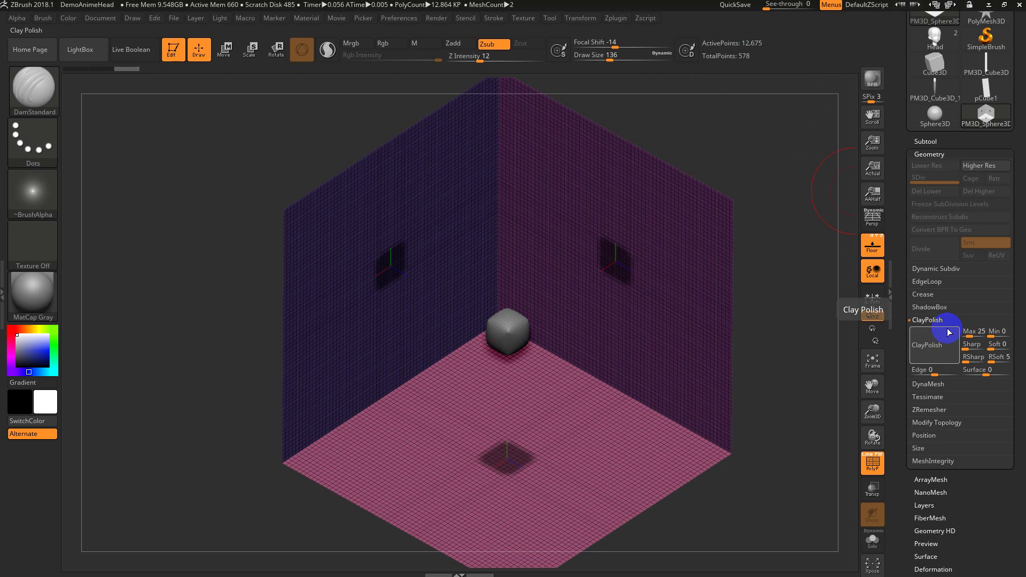
click(936, 320)
click(929, 294)
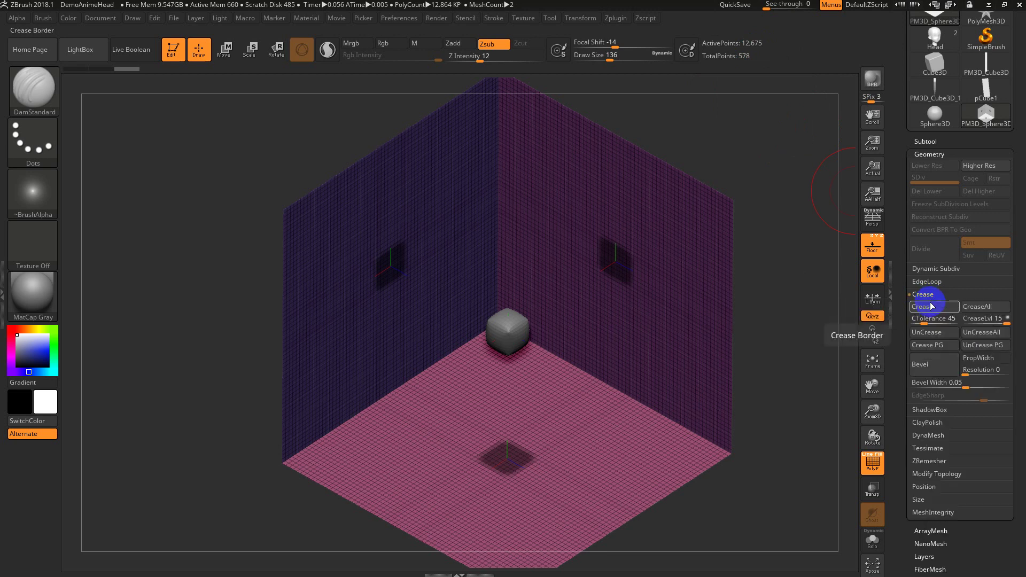
click(929, 294)
click(929, 307)
click(928, 326)
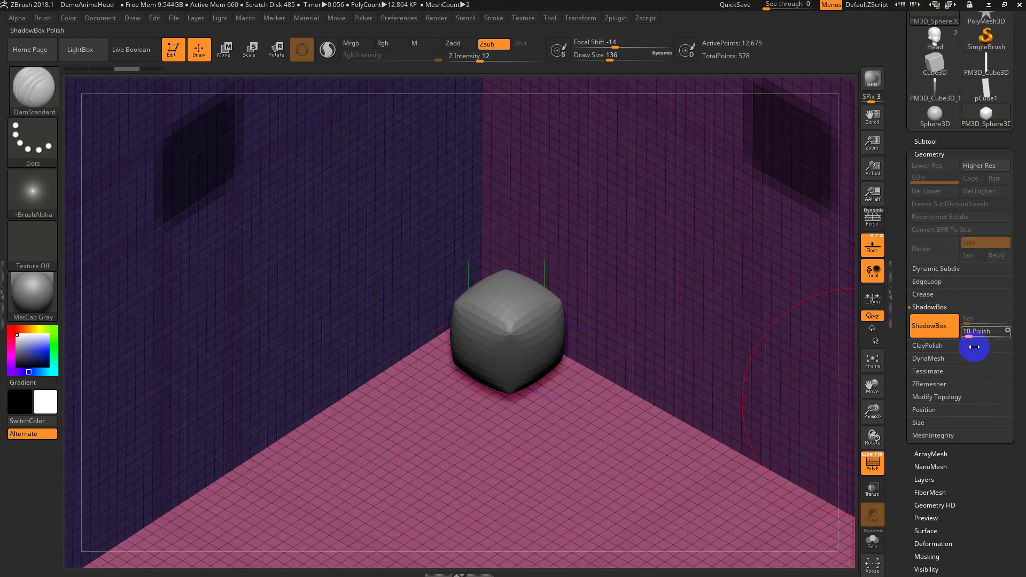
click(933, 326)
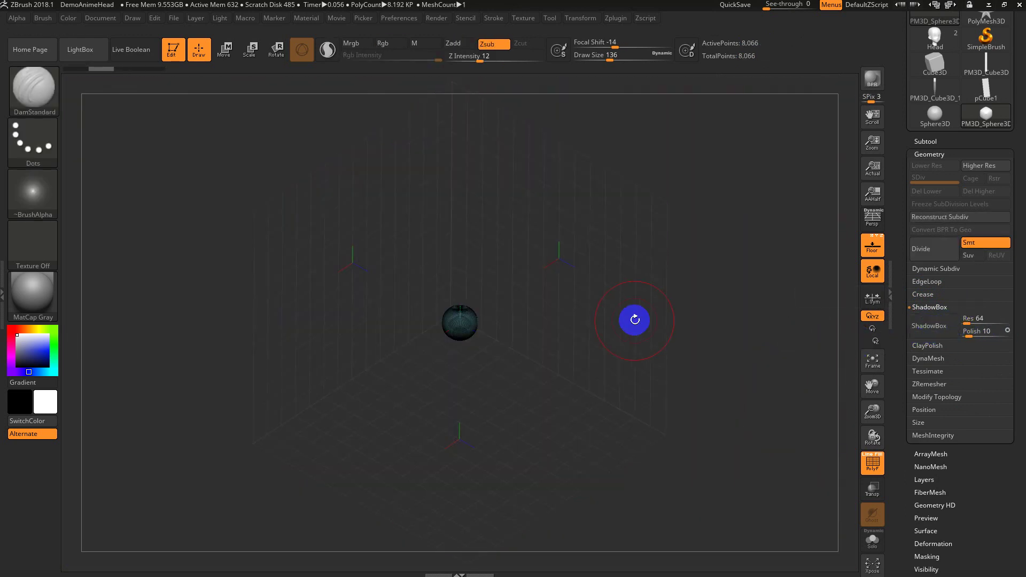
Convert the full-size sphere through ShadowBox at resolution 64, then turn ShadowBox on again for comparison
key(f)
click(980, 319)
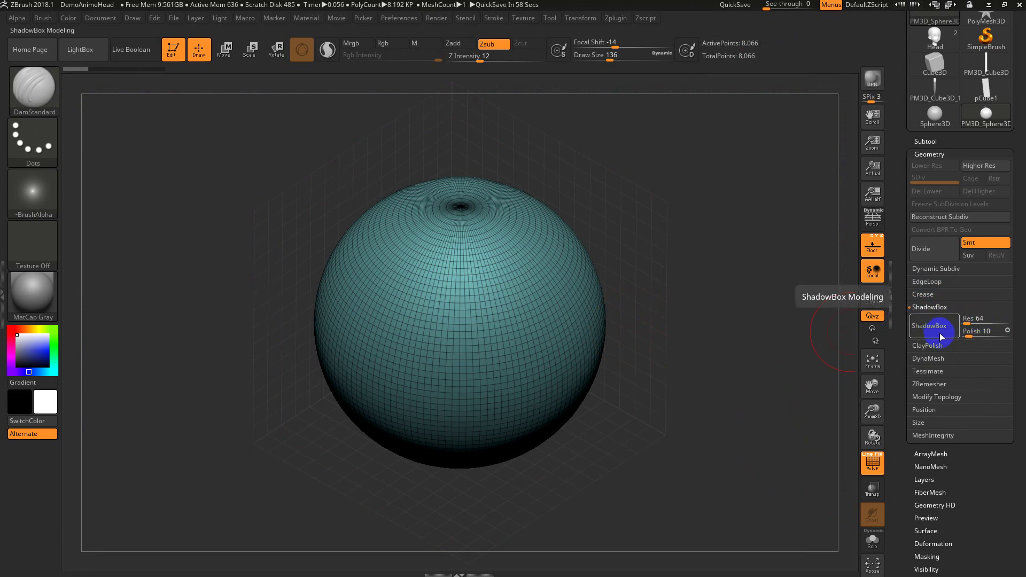
click(940, 332)
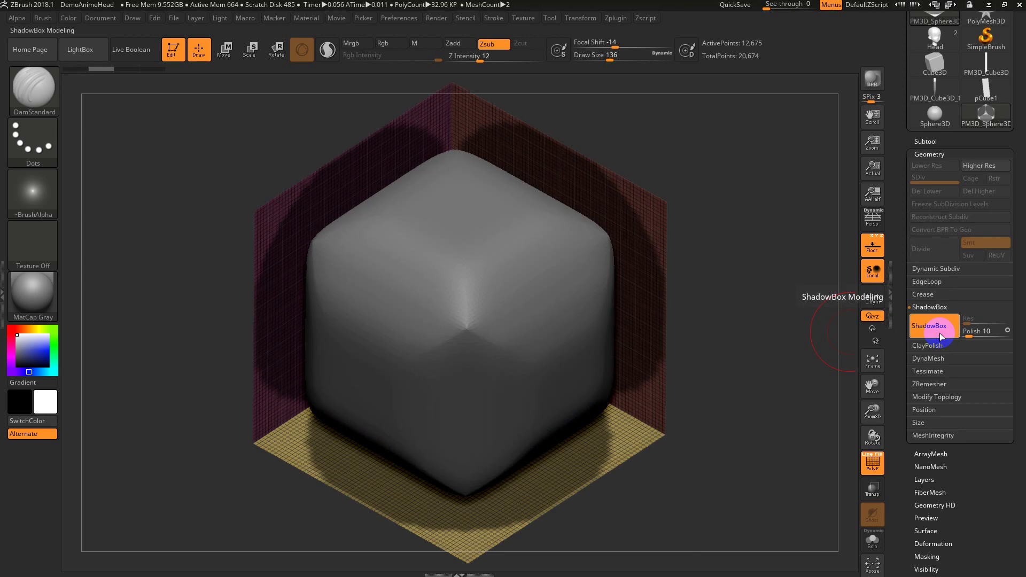
click(940, 332)
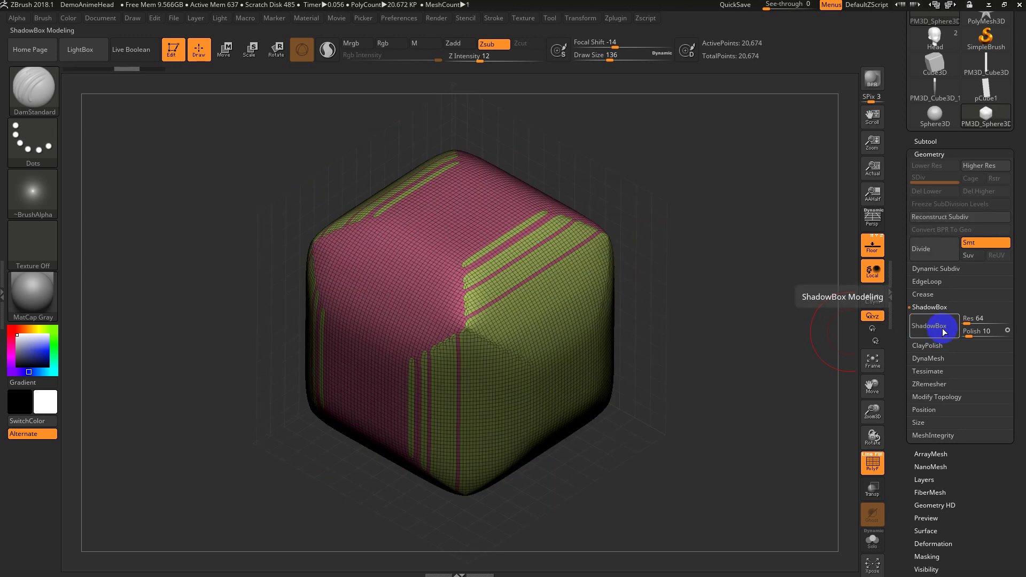
click(943, 332)
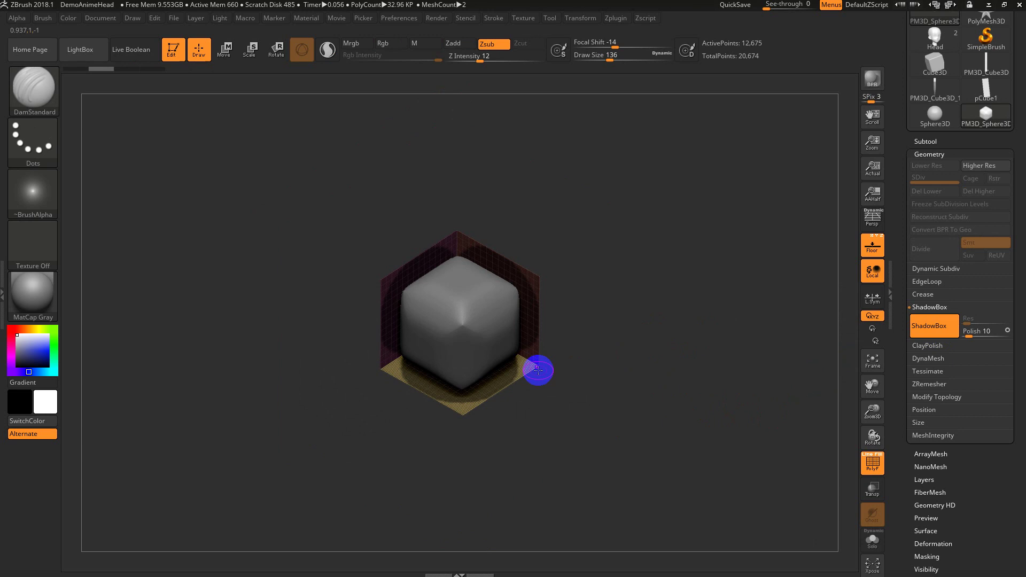
Scale the sphere up uniformly by about 3.88 and convert it to a mesh through ShadowBox at resolution 64
key(r)
drag(460, 323, 674, 457)
click(947, 337)
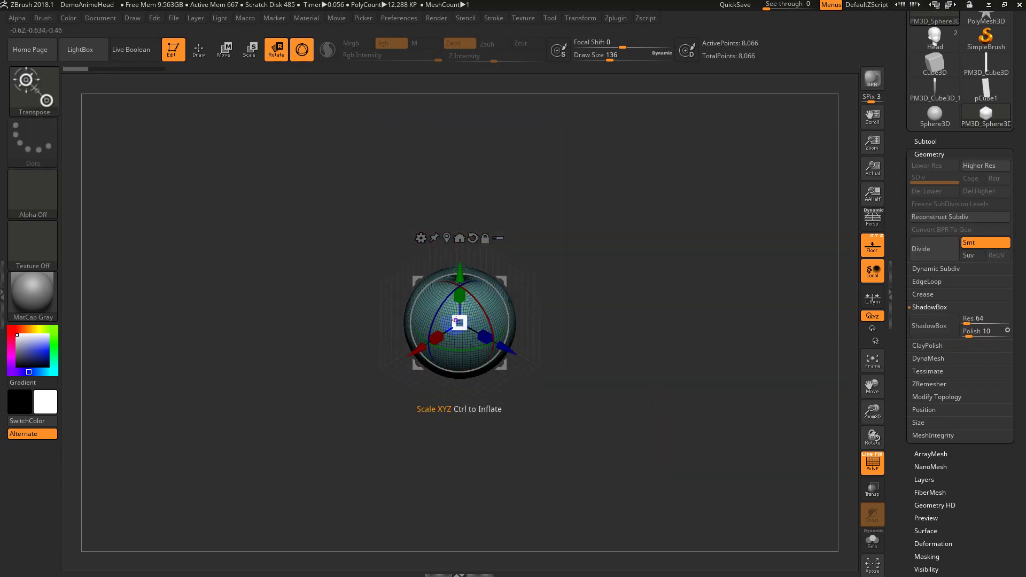
drag(460, 323, 596, 436)
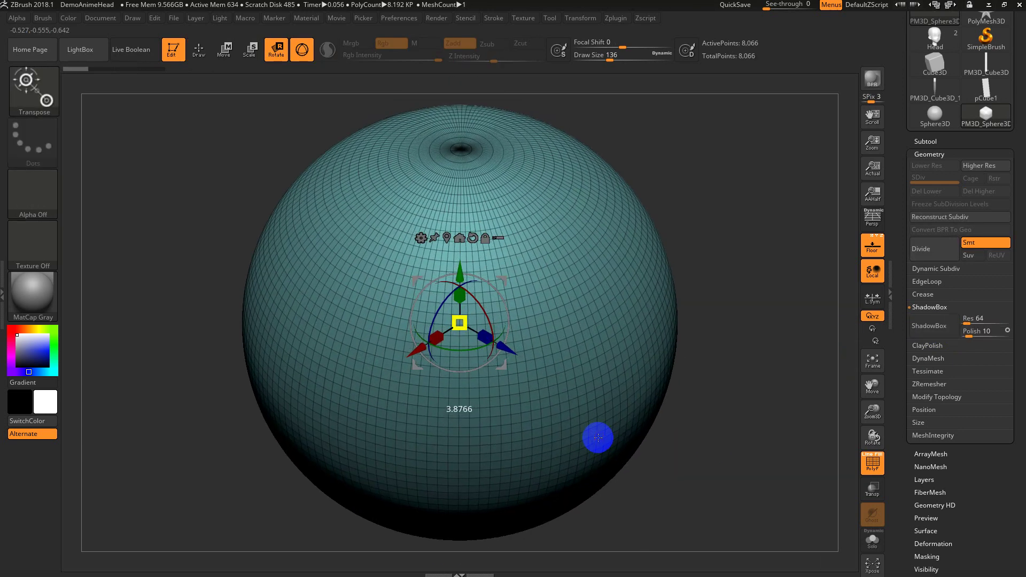
click(947, 329)
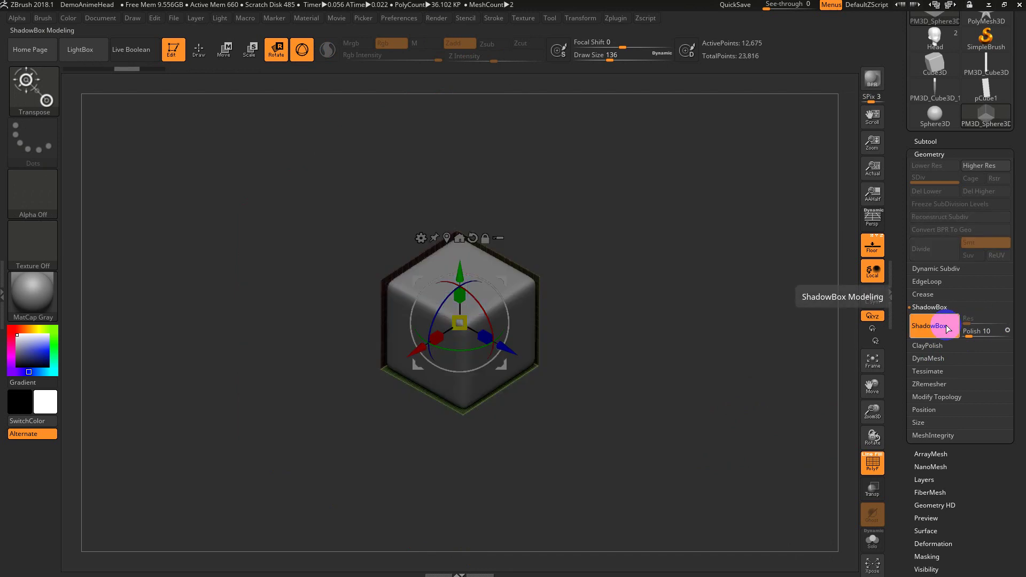
click(947, 328)
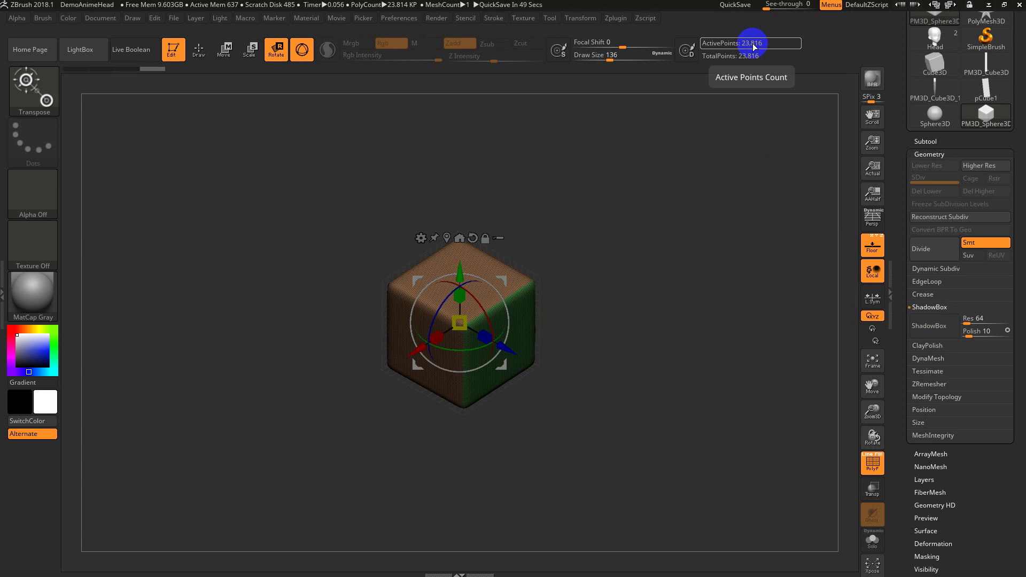
Switch to the pCube1 slab and open its Size settings in the geometry options
mouse_move(935, 63)
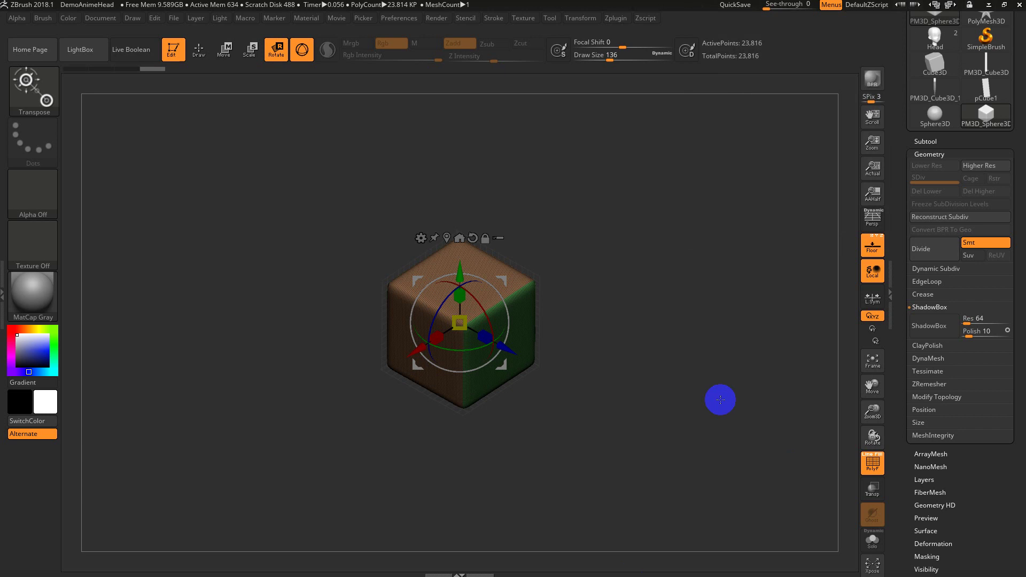
click(986, 85)
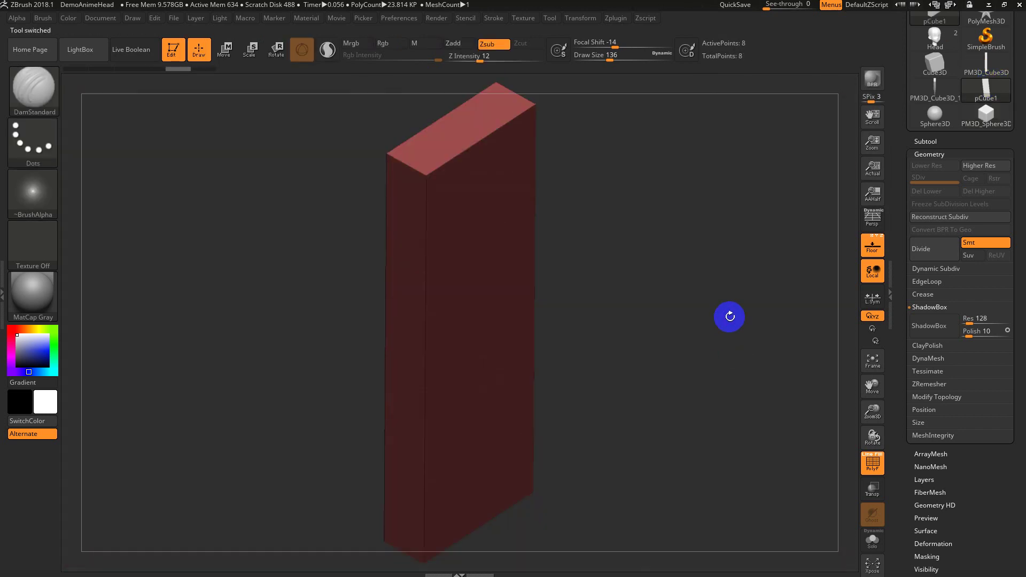
click(924, 424)
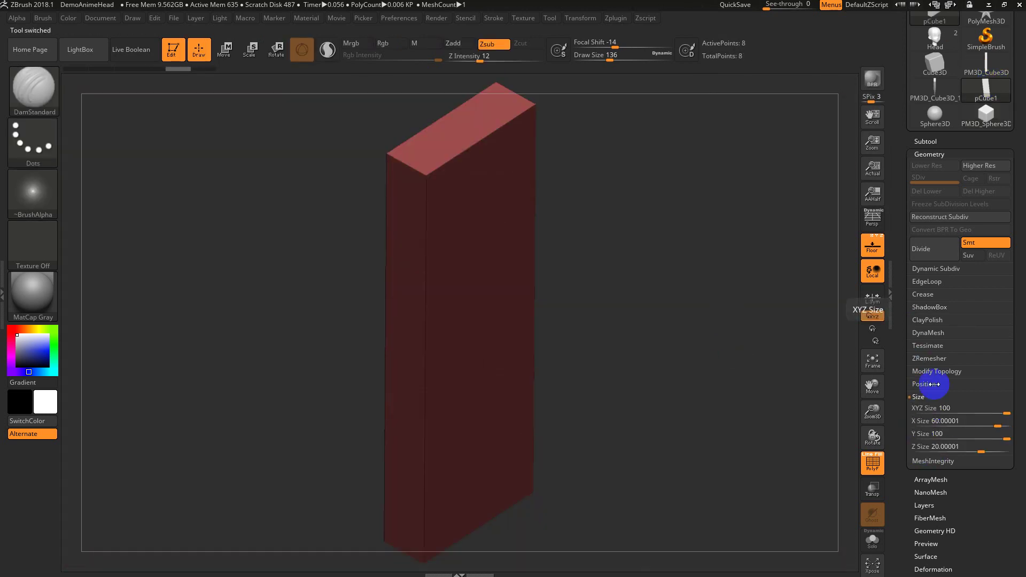
Lower the DynaMesh resolution to 8 and apply DynaMesh to the pCube1 slab
click(928, 333)
drag(916, 370, 897, 374)
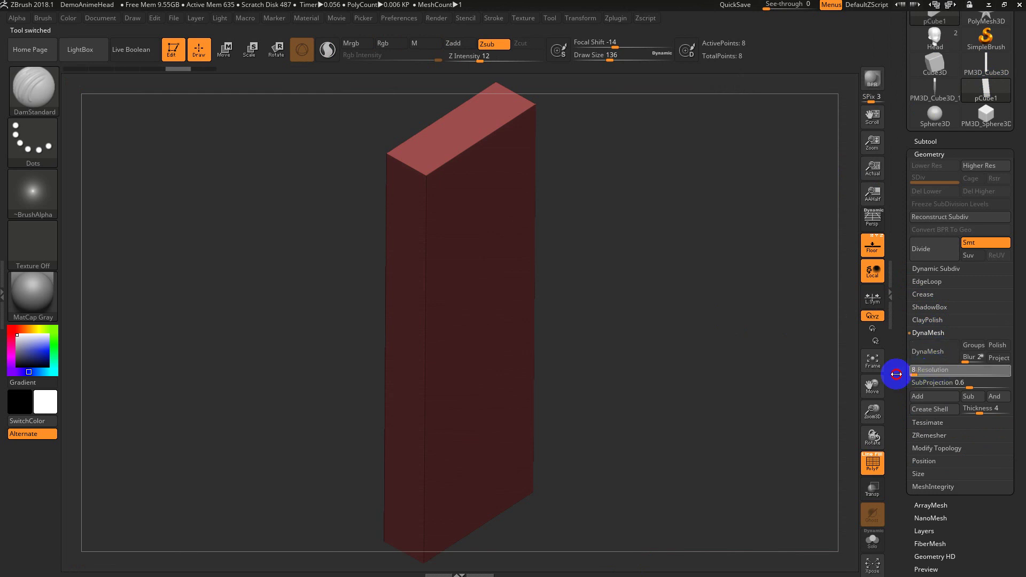
click(941, 354)
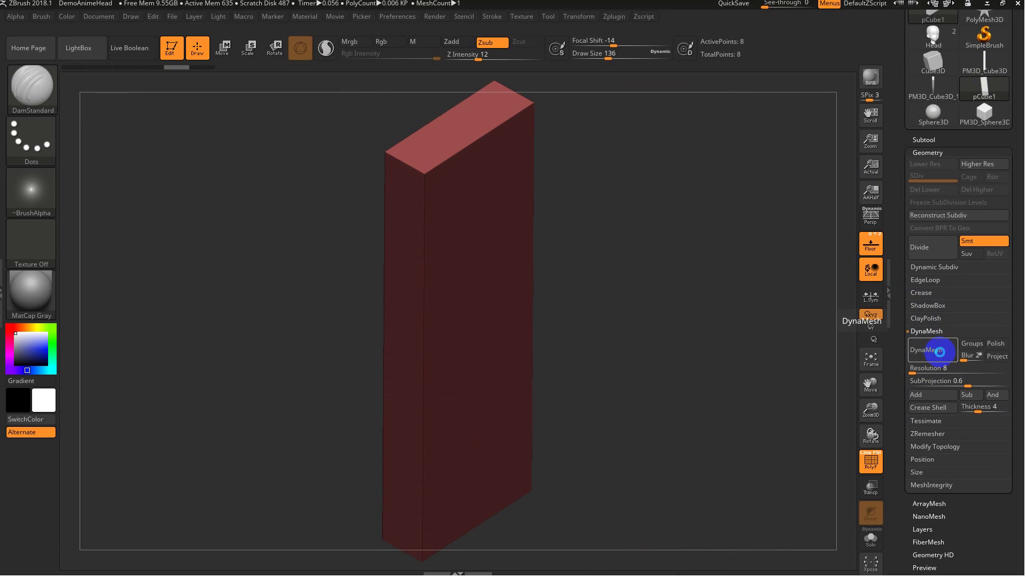
click(940, 352)
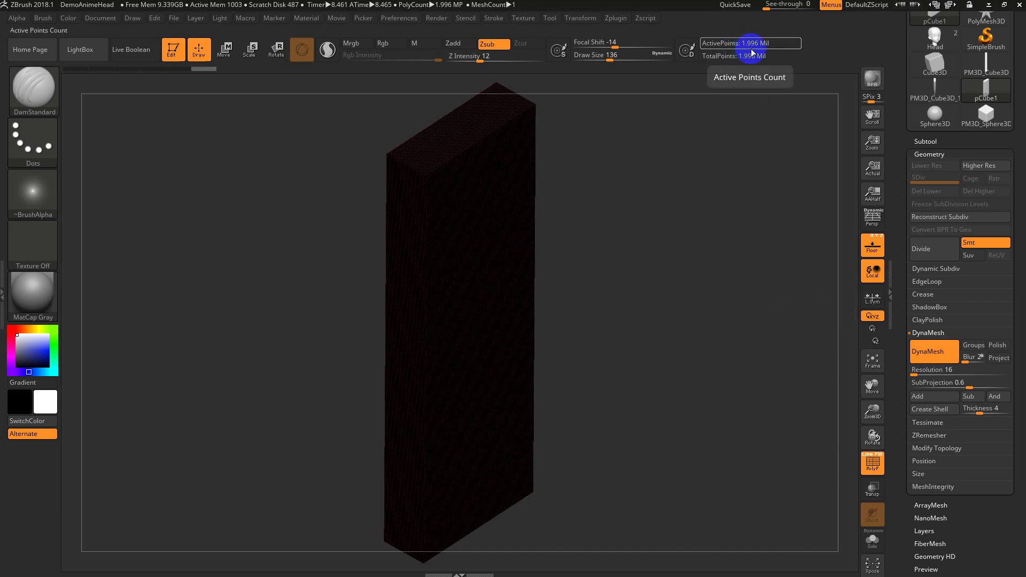
Inspect the slab's DynaMesh density up close at its upper corner
key(shift+f)
key(shift+f)
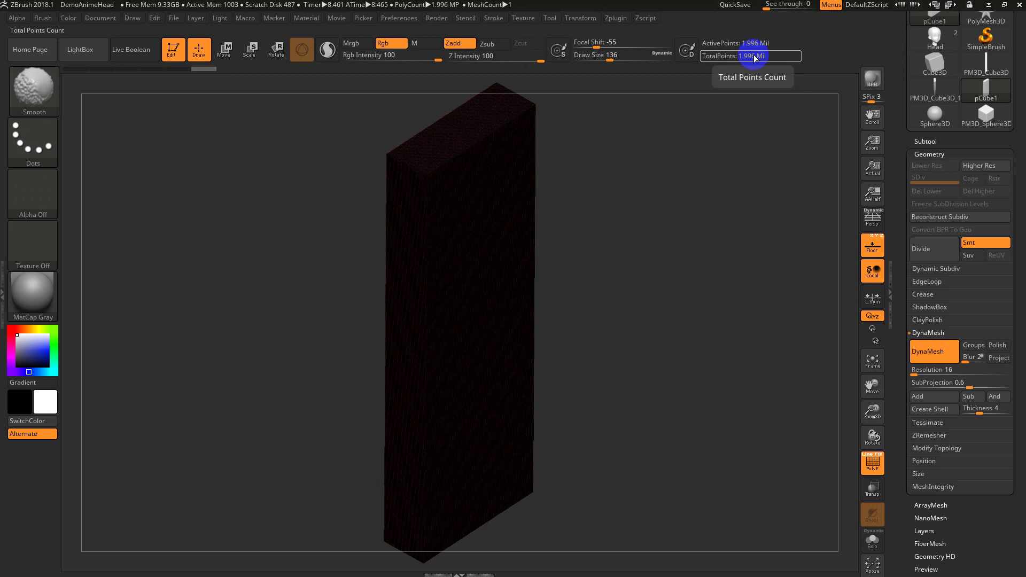
alt+drag(638, 267, 804, 570)
alt+drag(609, 198, 649, 371)
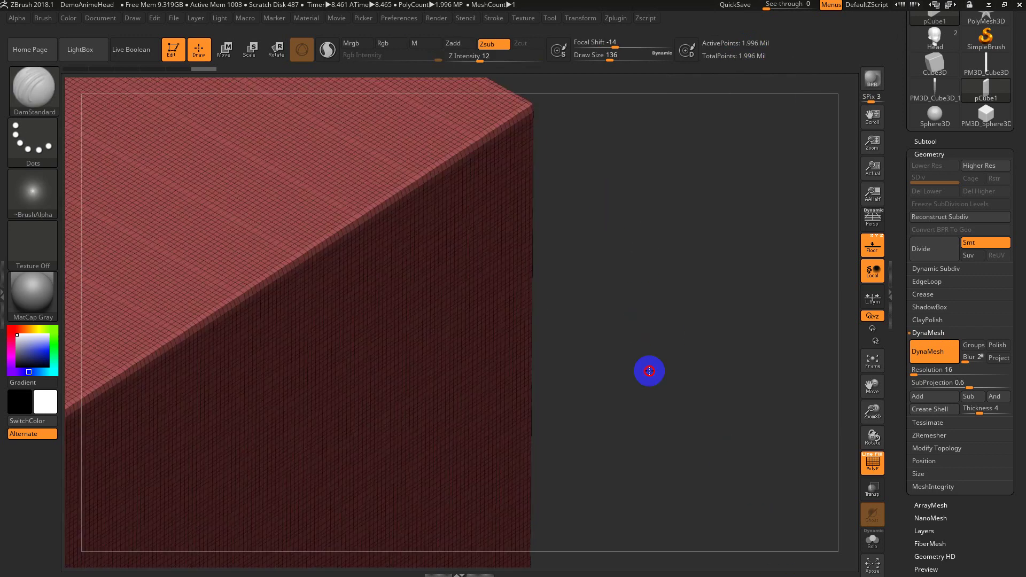
key(f)
Set the brush Draw Size to 525 and undo the slab's DynaMesh
key(s)
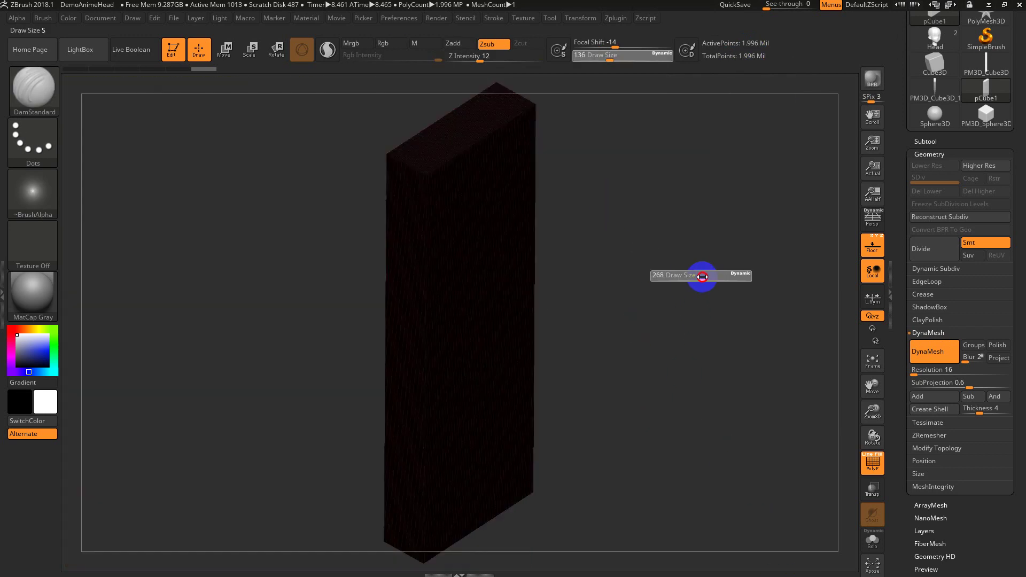
click(722, 284)
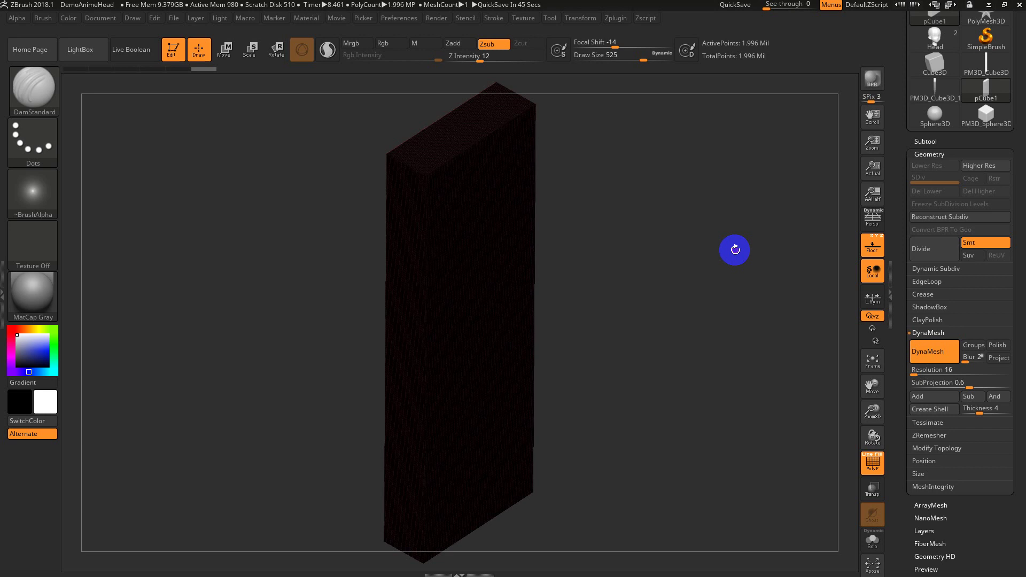
click(919, 475)
key(ctrl+z)
key(ctrl+z)
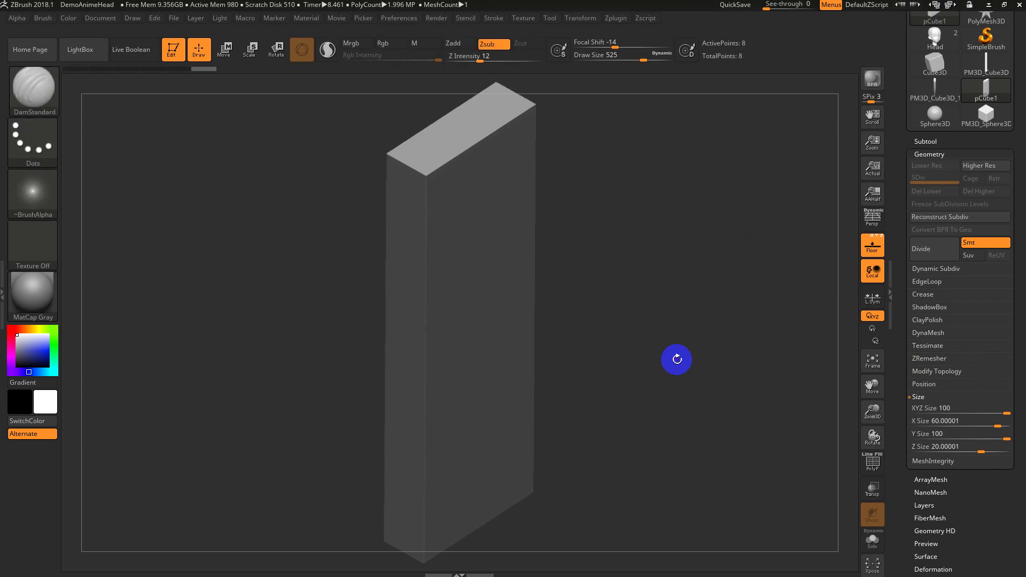
Set the slab's XYZ Size to 2 and bring it back into view
click(939, 412)
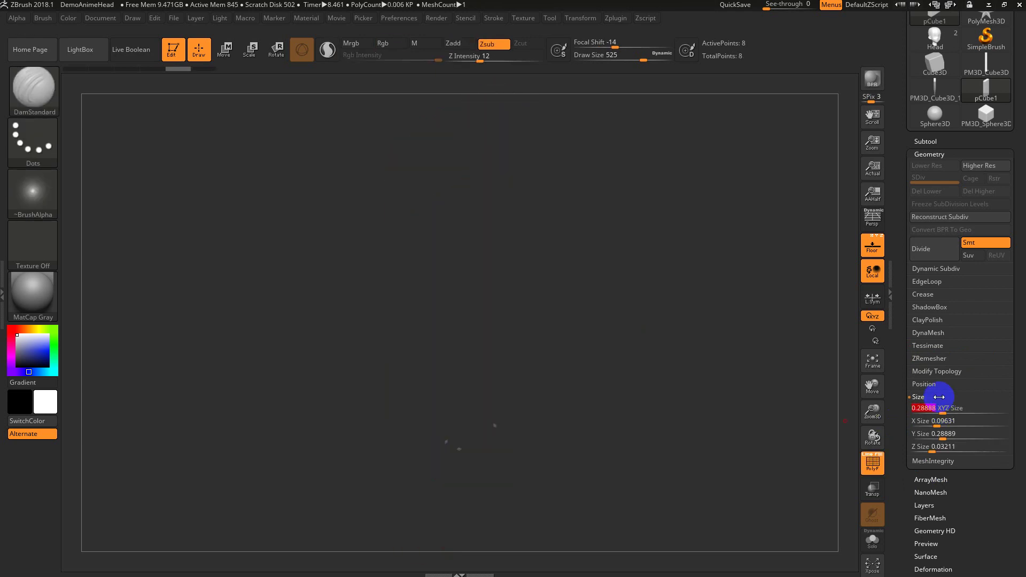
text(2)
key(Return)
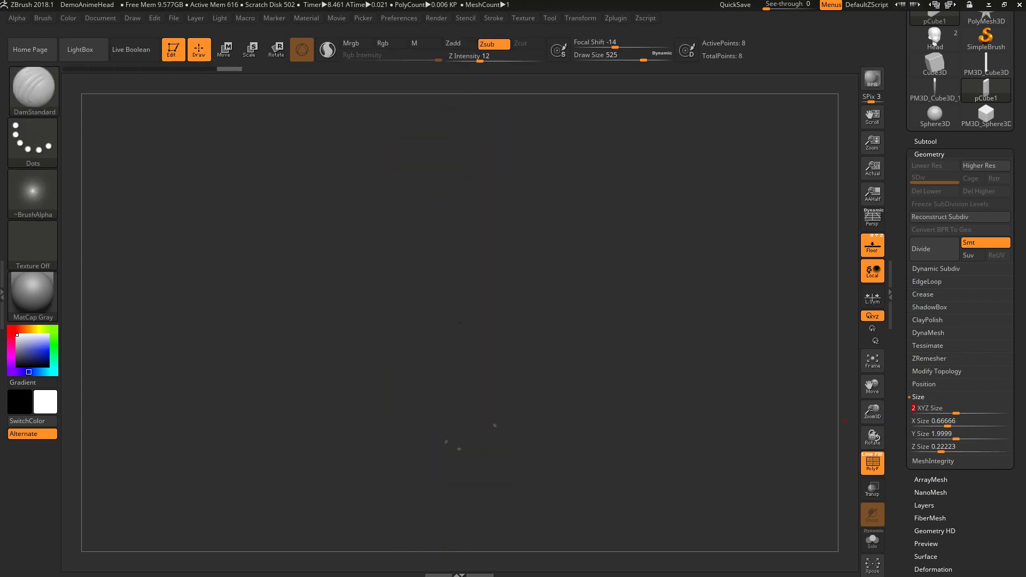
alt+drag(670, 377, 660, 317)
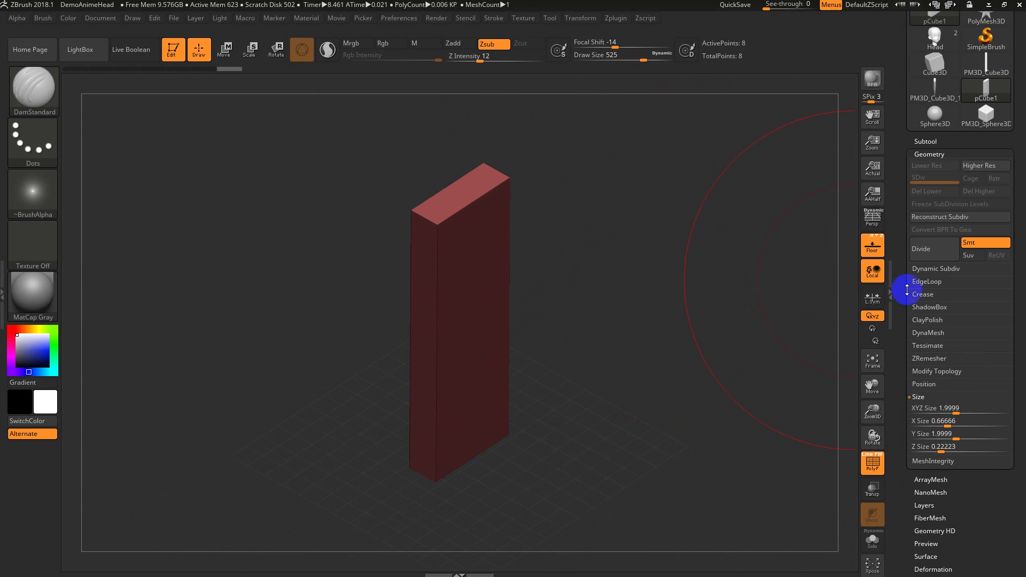
Try DynaMesh at resolution 16 on the resized slab, and undo it
click(919, 333)
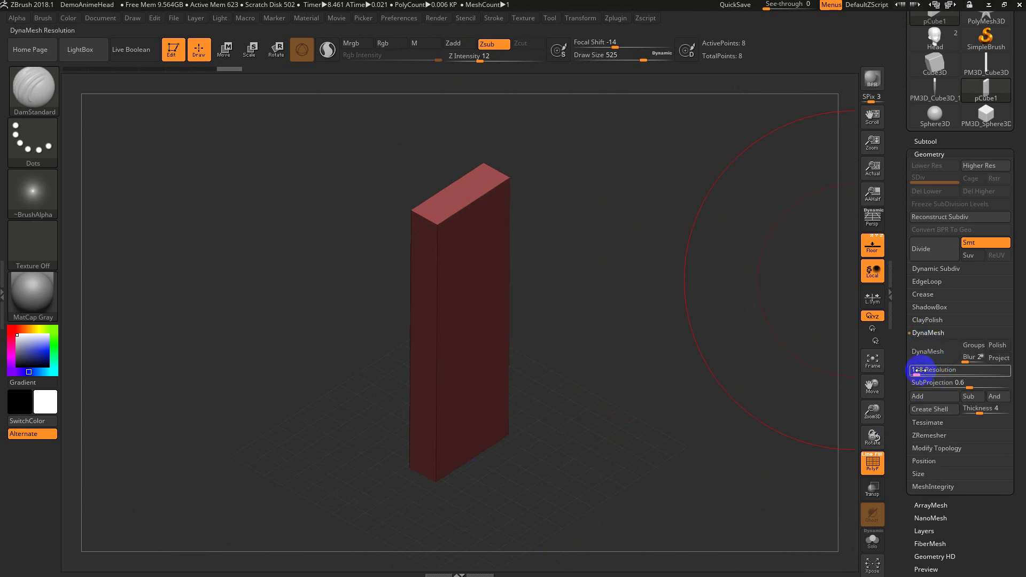
drag(917, 369, 904, 375)
click(934, 357)
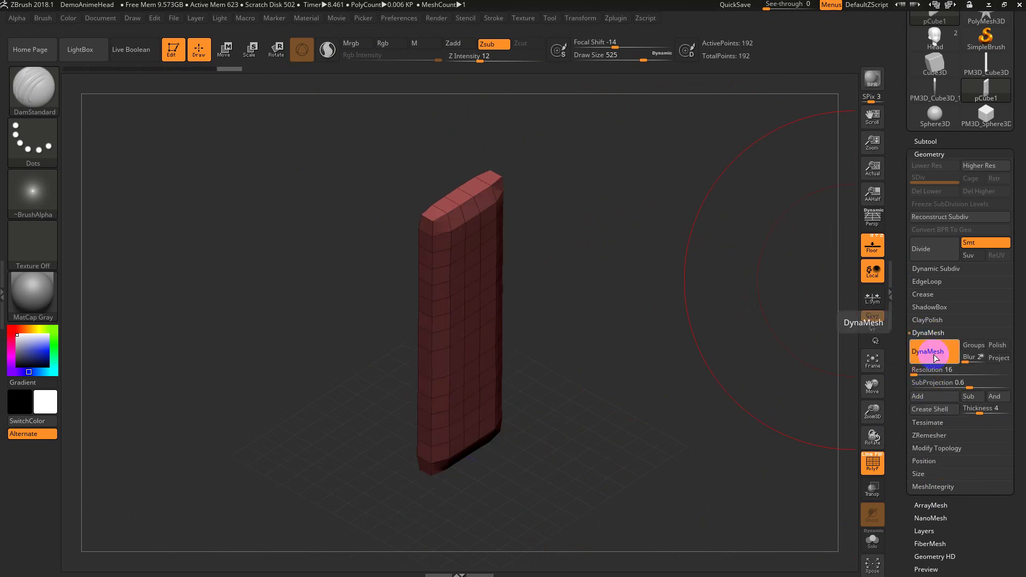
key(ctrl+z)
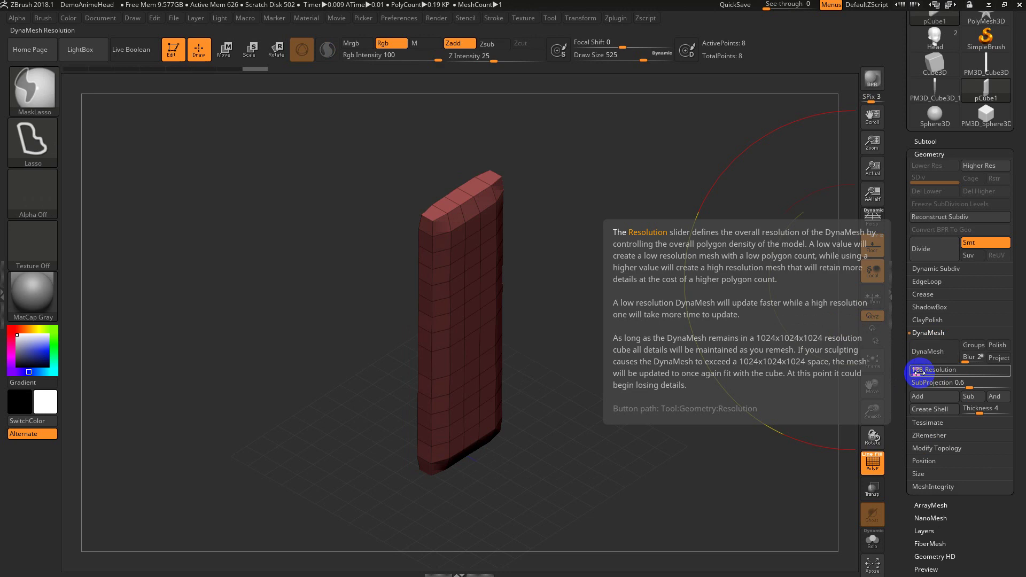
Apply DynaMesh at resolution 336 to the resized slab, and set the resolution value to 240
drag(917, 373, 920, 371)
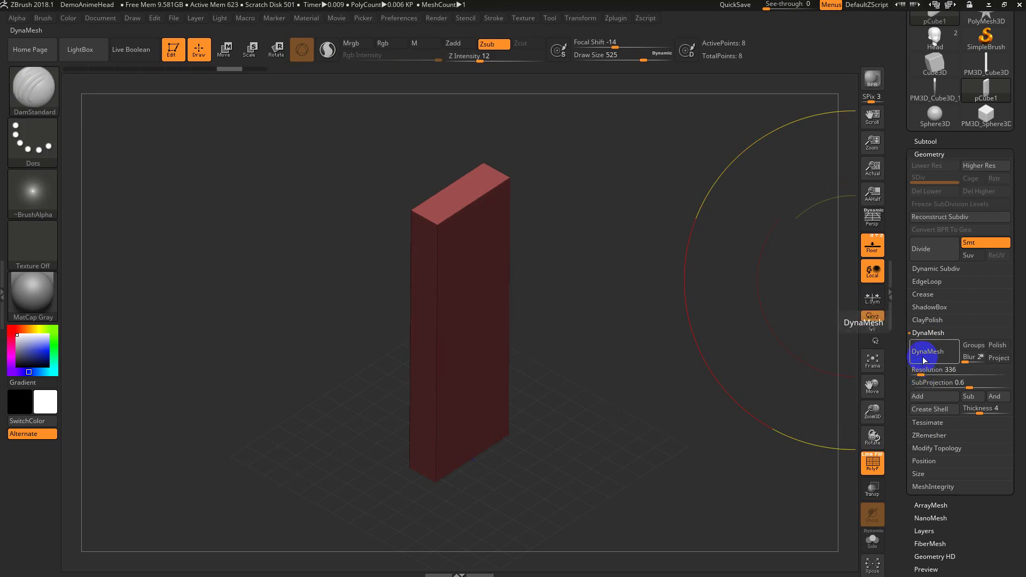
click(925, 357)
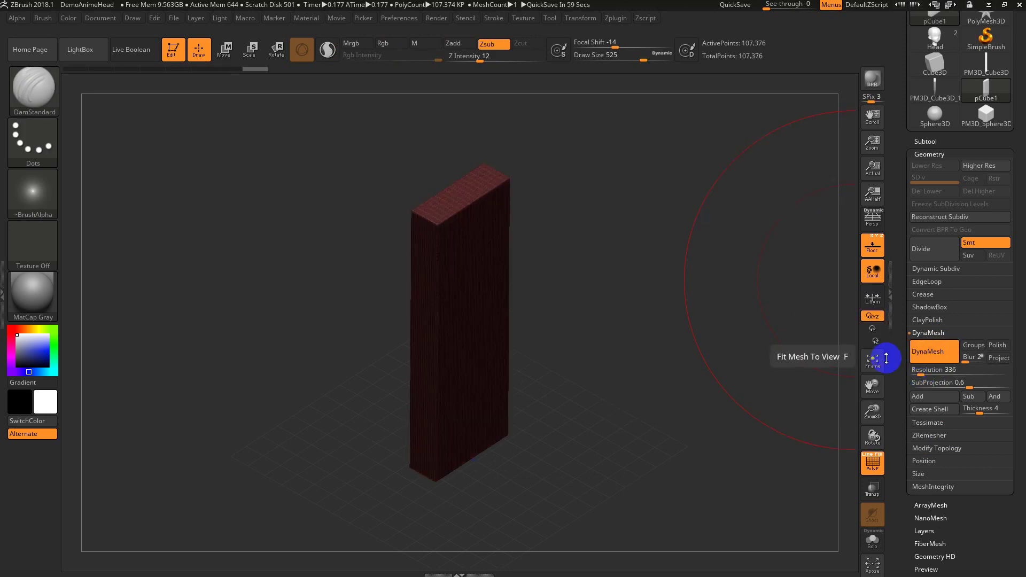
click(919, 371)
drag(919, 373, 920, 371)
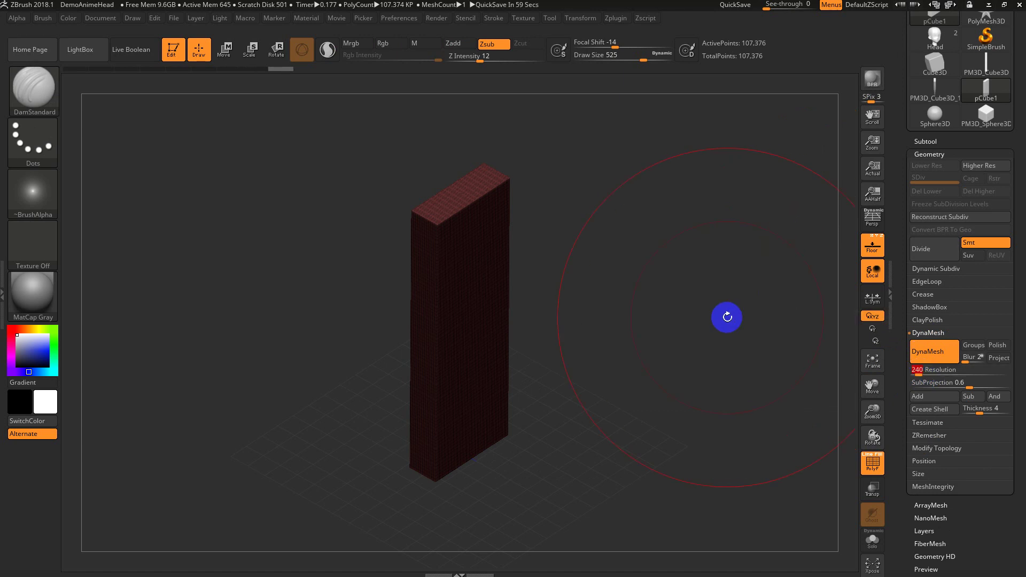
Switch to Maya and open the scene file Env_Block_.0005.mb
key(alt+Tab)
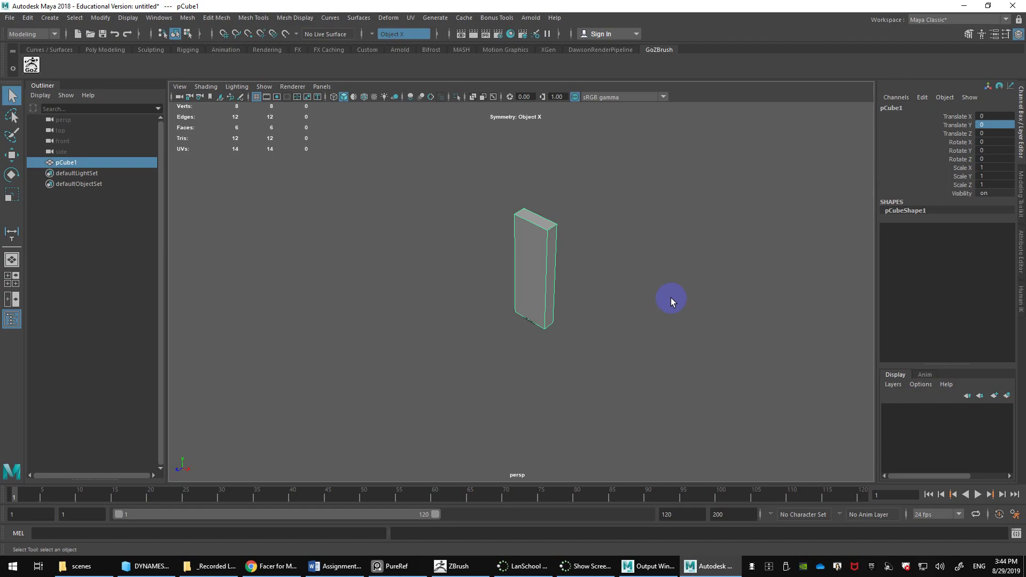
click(9, 18)
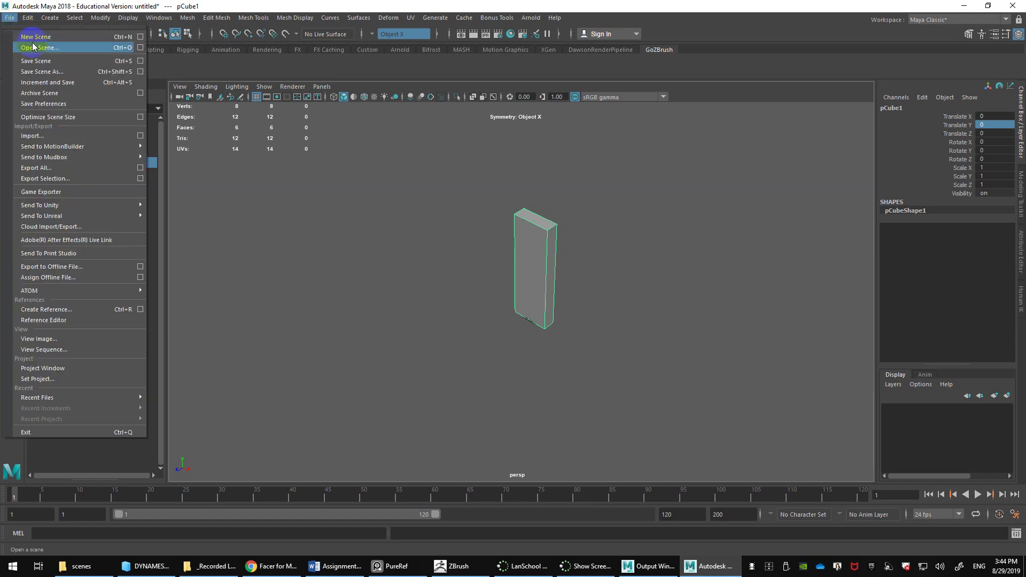
click(33, 47)
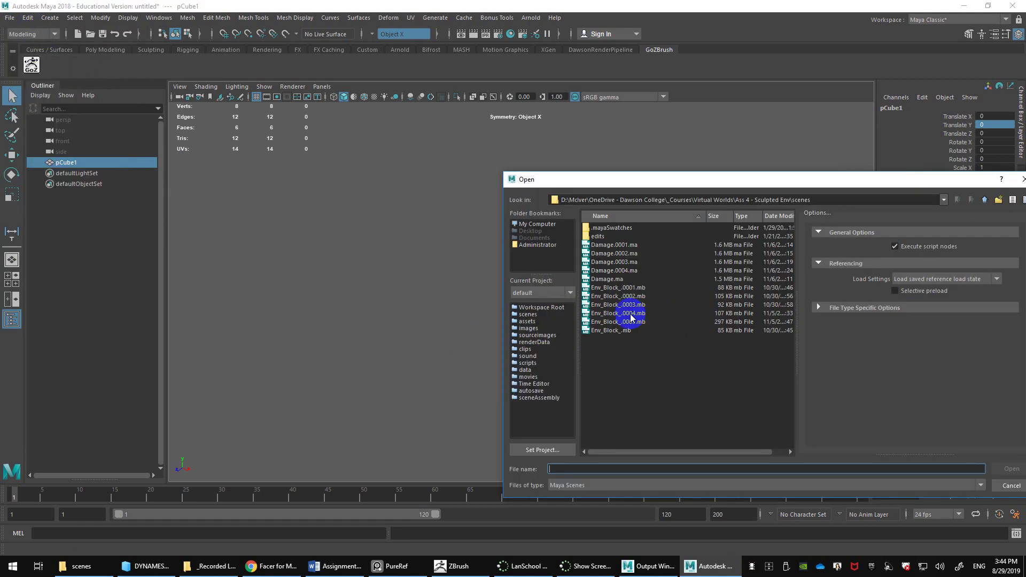
double_click(620, 321)
click(515, 286)
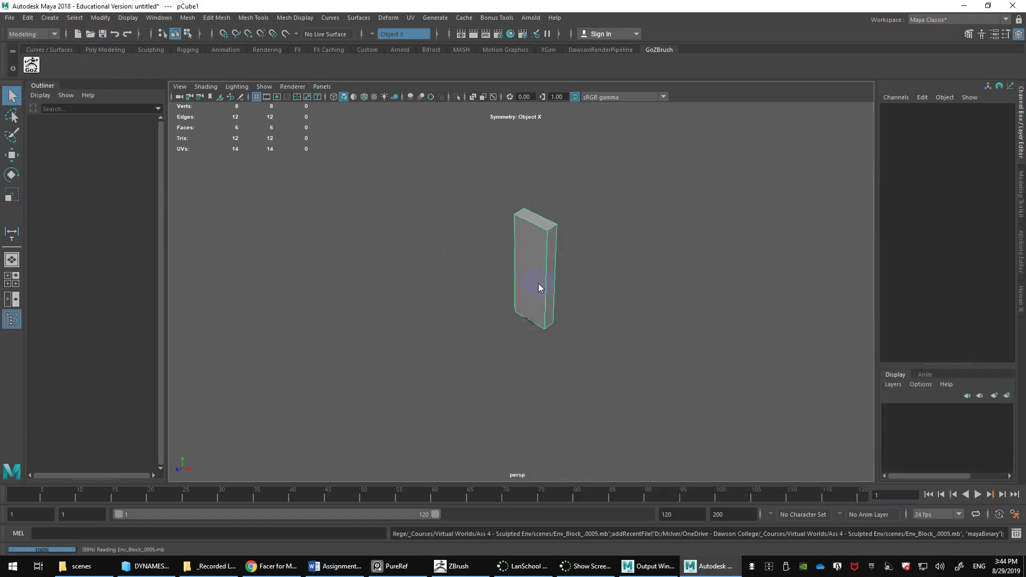
Try to send all the visible cemetery scene objects to ZBrush with GoZ
scroll(580, 283, down, 4)
drag(739, 209, 331, 480)
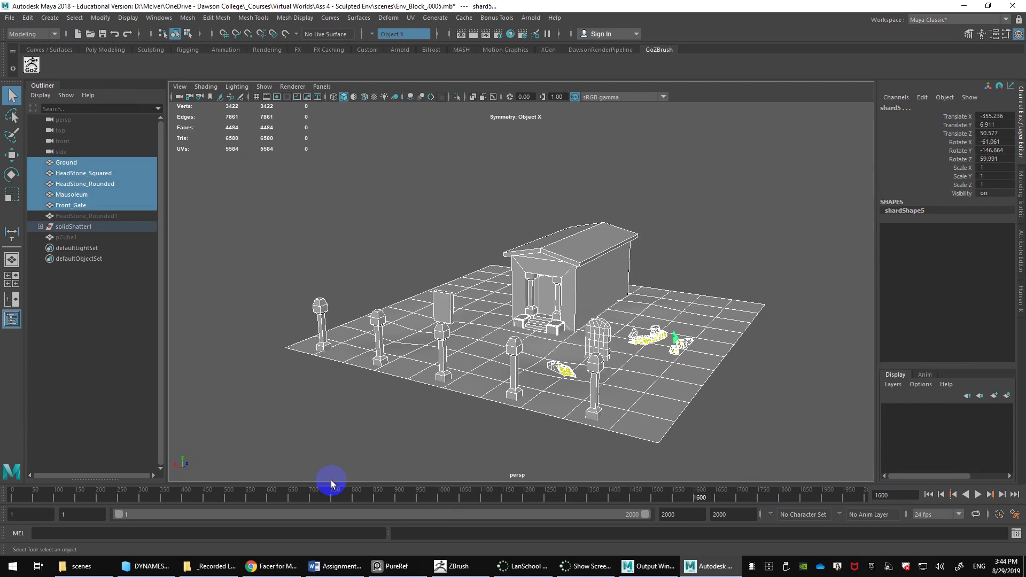
click(24, 69)
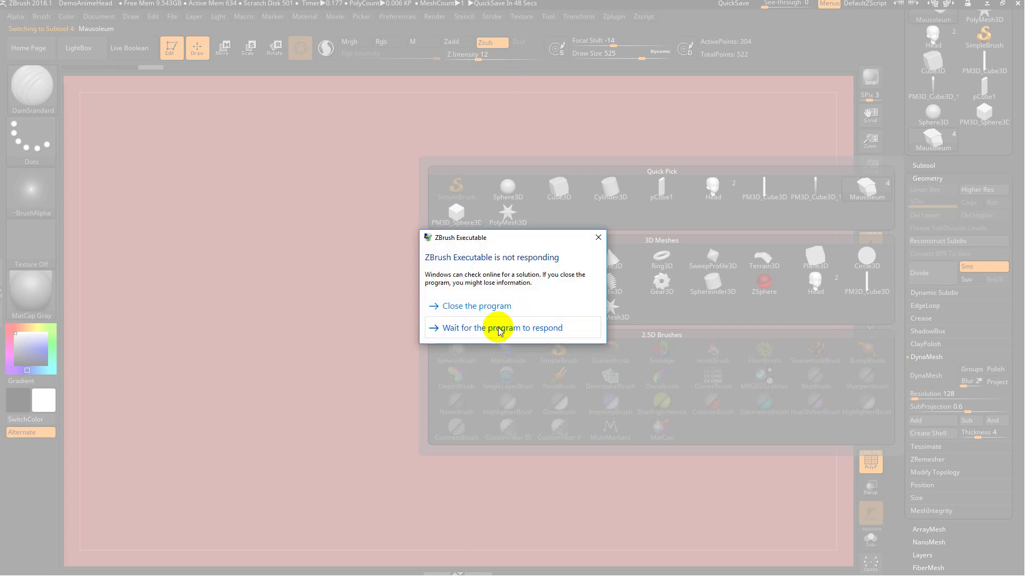
click(498, 328)
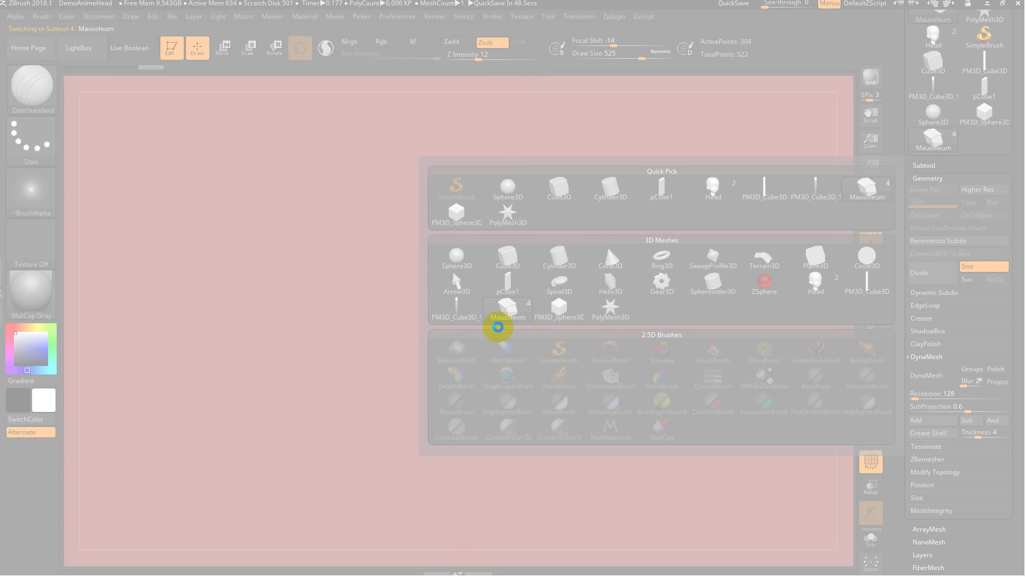
click(501, 309)
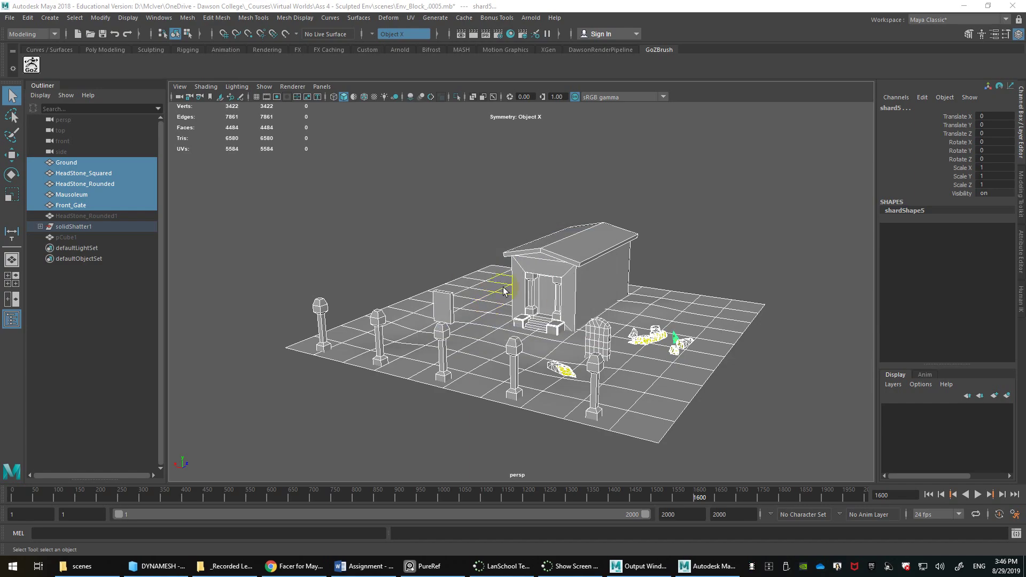
Send only the mausoleum and the squared headstone from Maya to ZBrush with GoZ, dismiss the Home Page and frame the models
click(570, 285)
key(5)
click(31, 64)
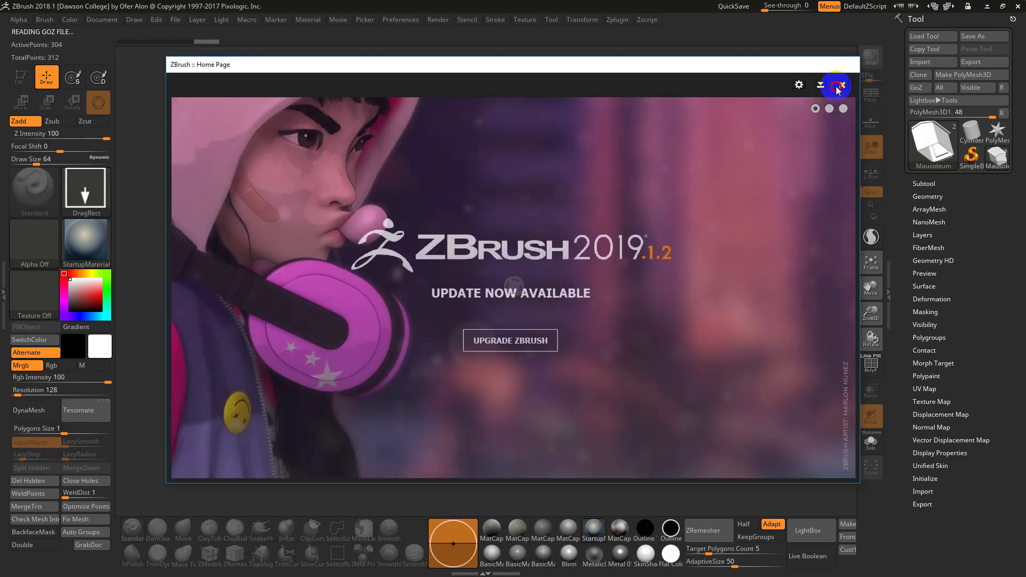
click(841, 85)
click(593, 320)
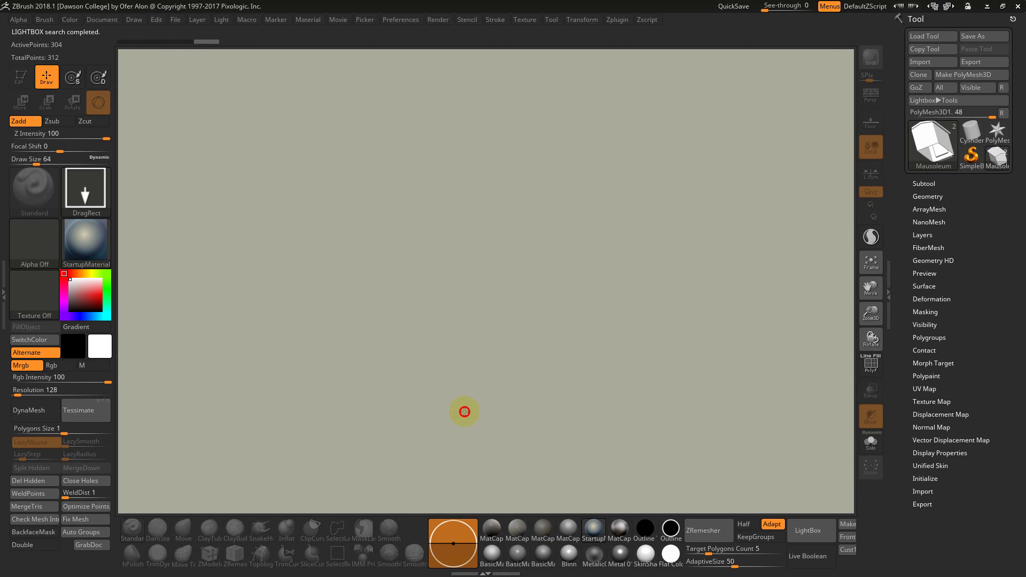
key(f)
drag(679, 342, 721, 284)
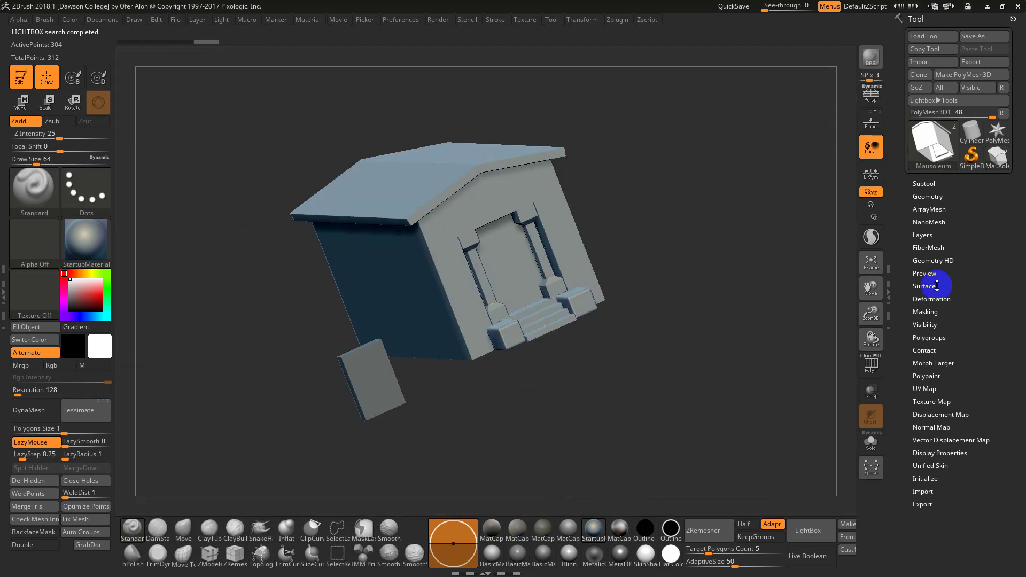
Try resizing the Mausoleum subtool on its own to an XYZ Size of 2, and undo it
click(927, 197)
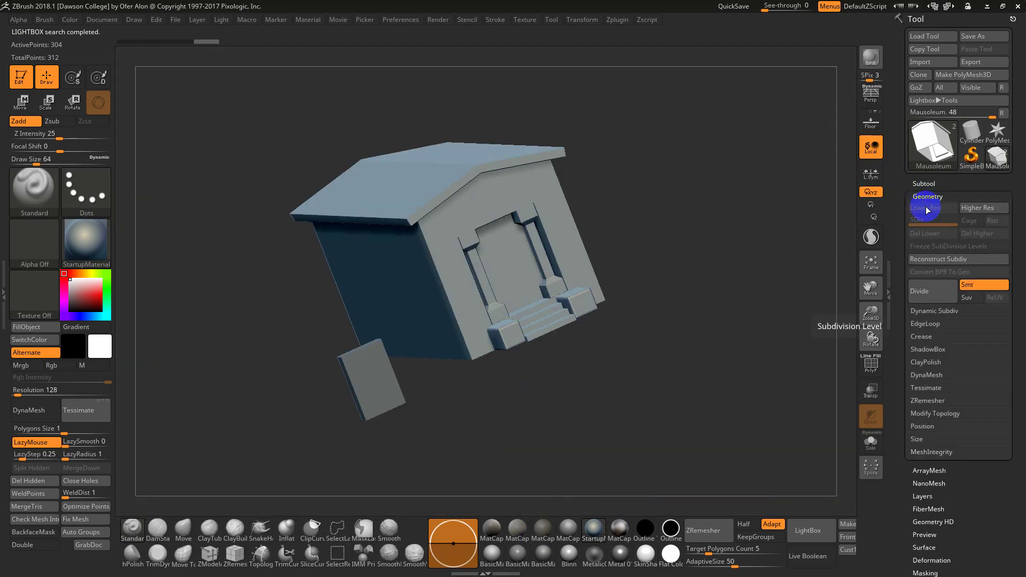
click(918, 441)
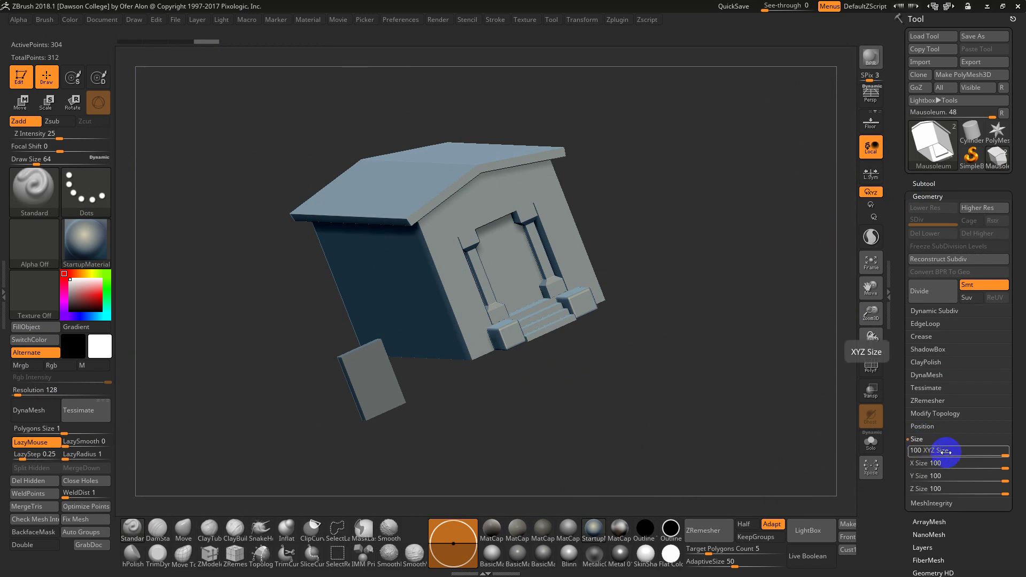
click(947, 452)
text(2)
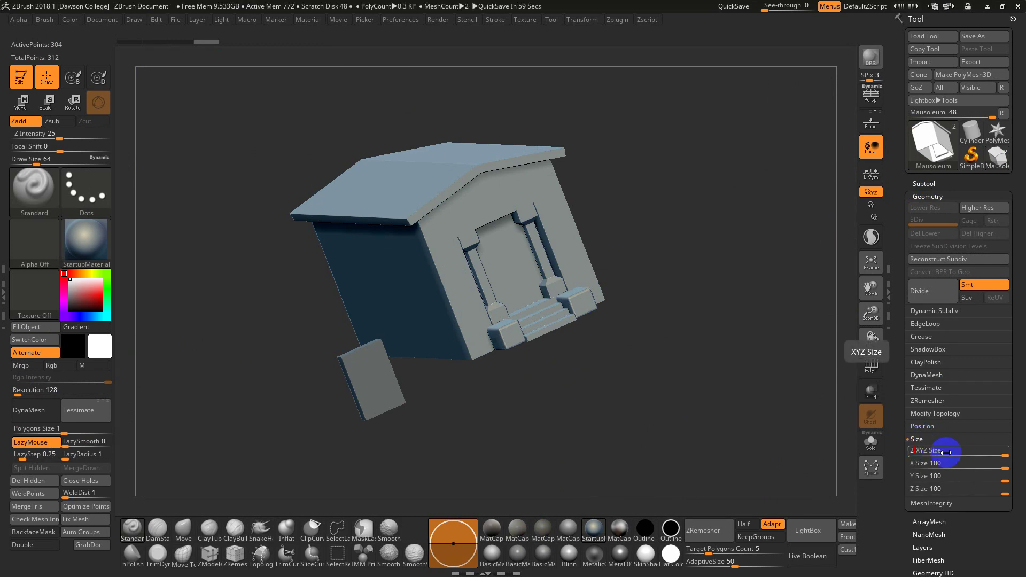
key(Return)
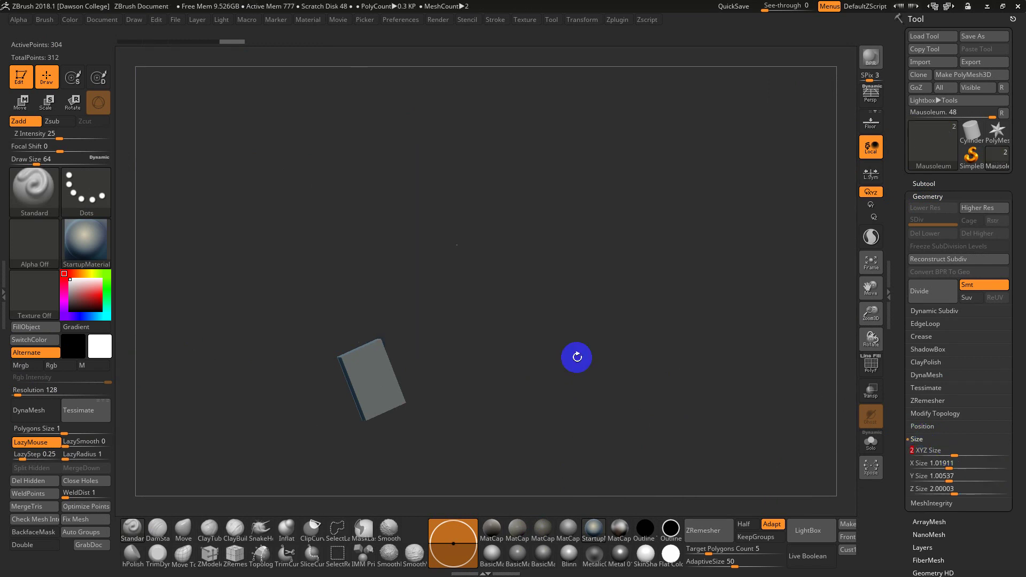
drag(535, 345, 534, 337)
key(ctrl+z)
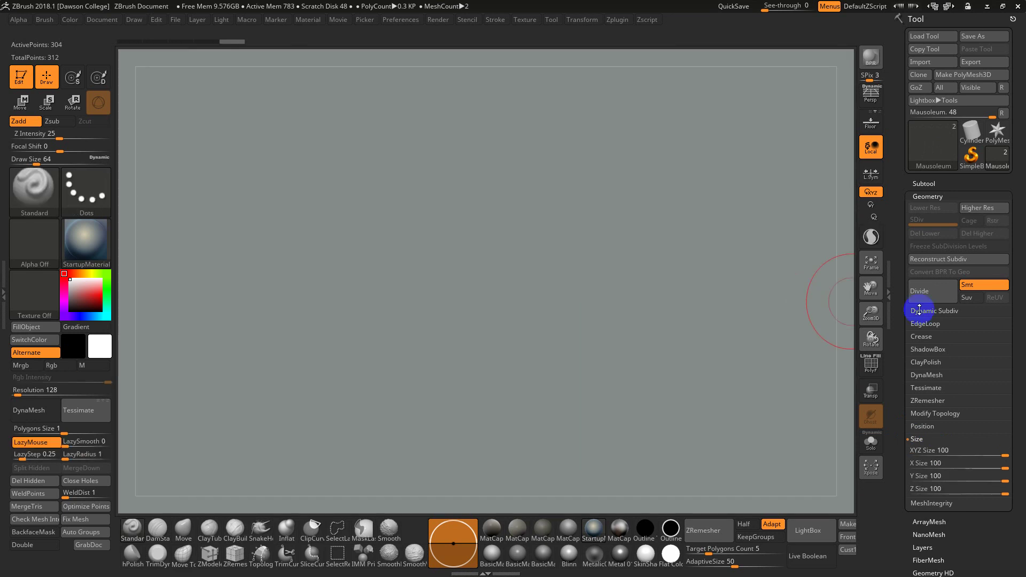
Merge the HeadStone_Squared subtool down with the Mausoleum subtool
click(924, 184)
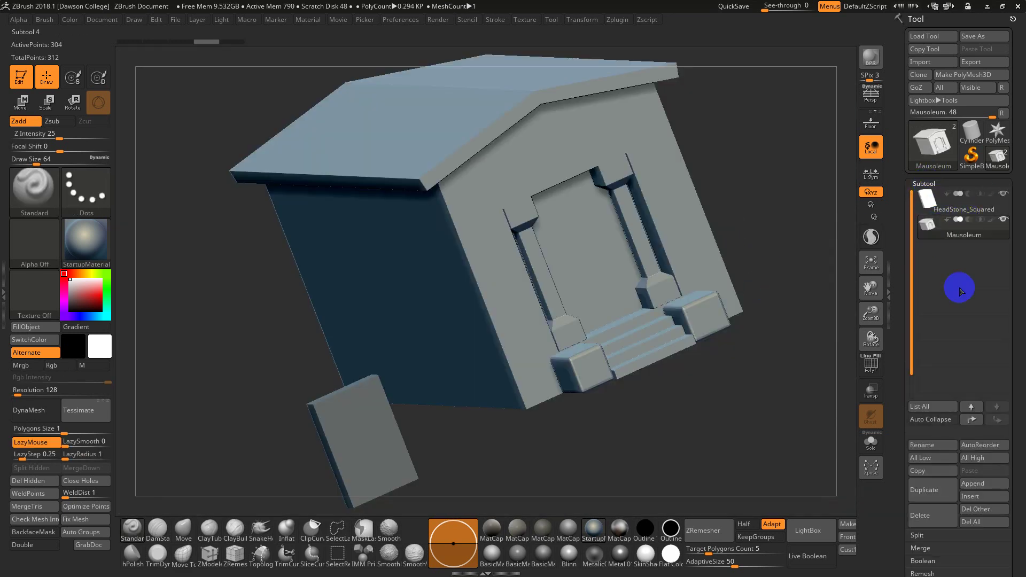
click(917, 549)
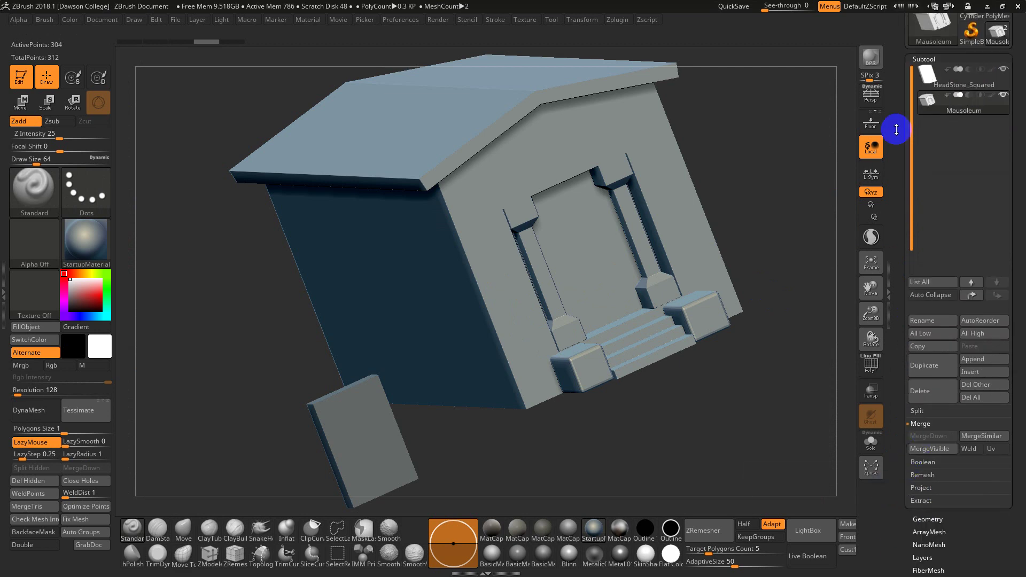
click(931, 83)
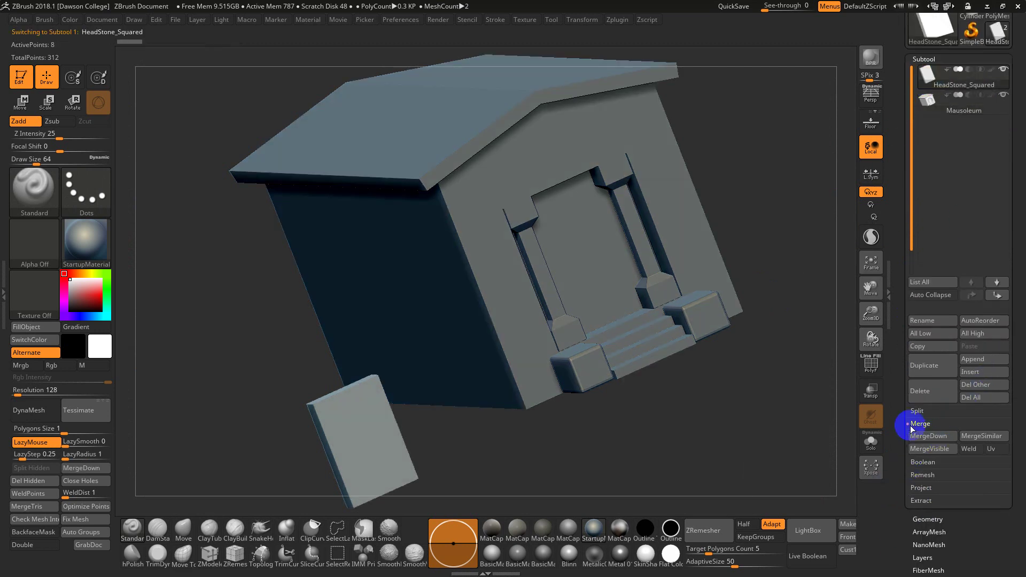
click(934, 438)
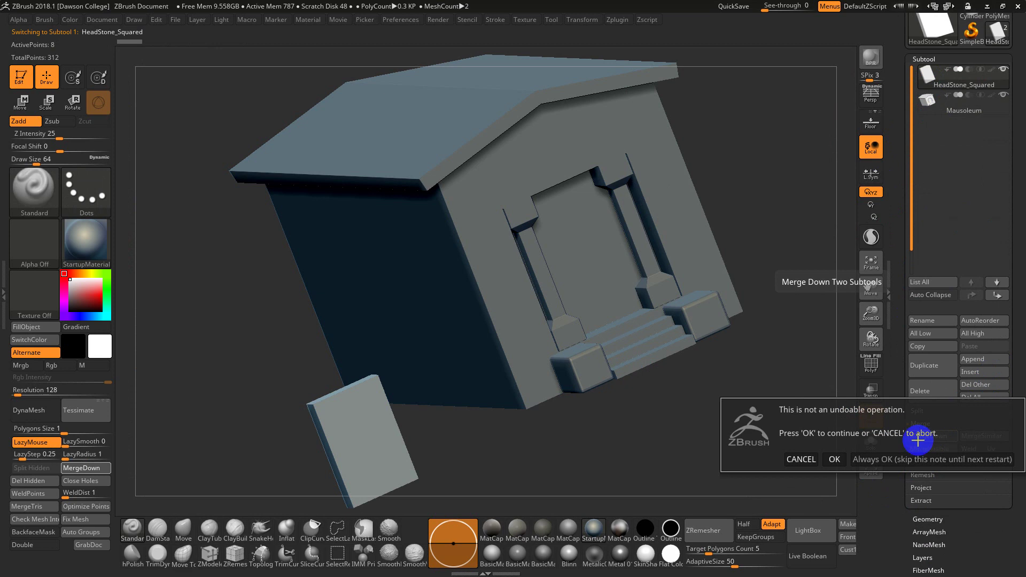
click(832, 460)
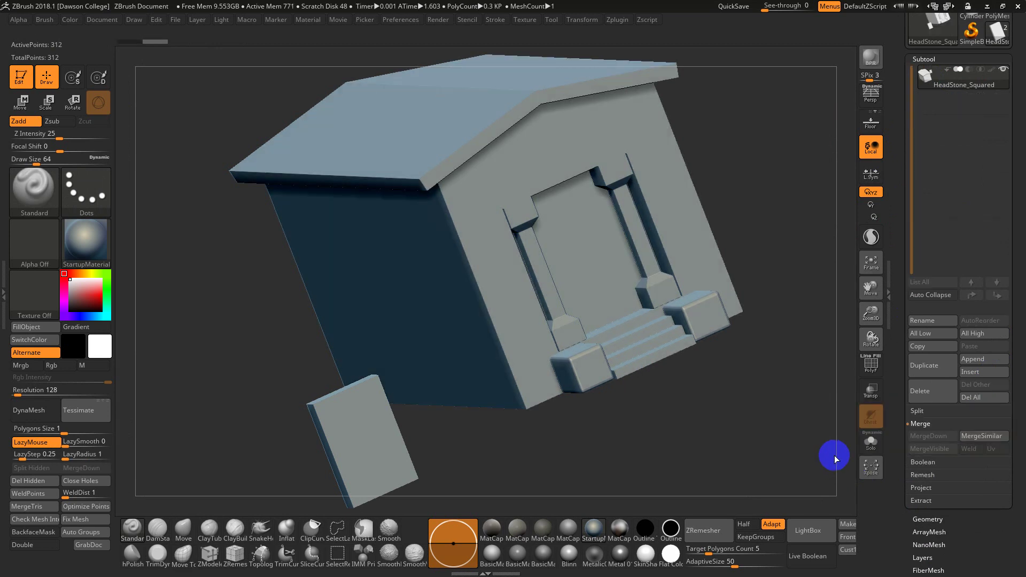
Set the merged model's XYZ Size to 2 and bring the whole model back into view
click(933, 487)
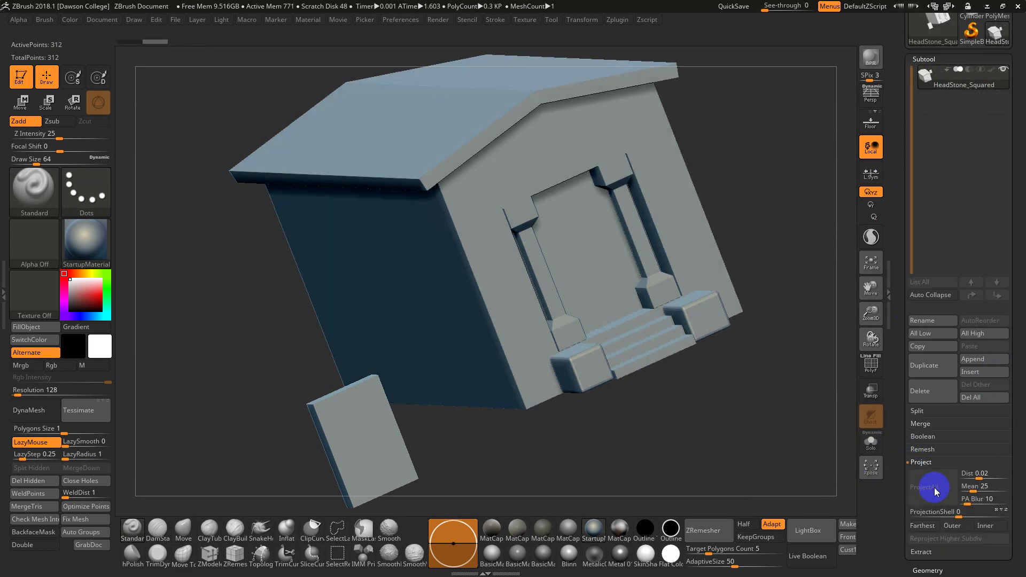
click(924, 464)
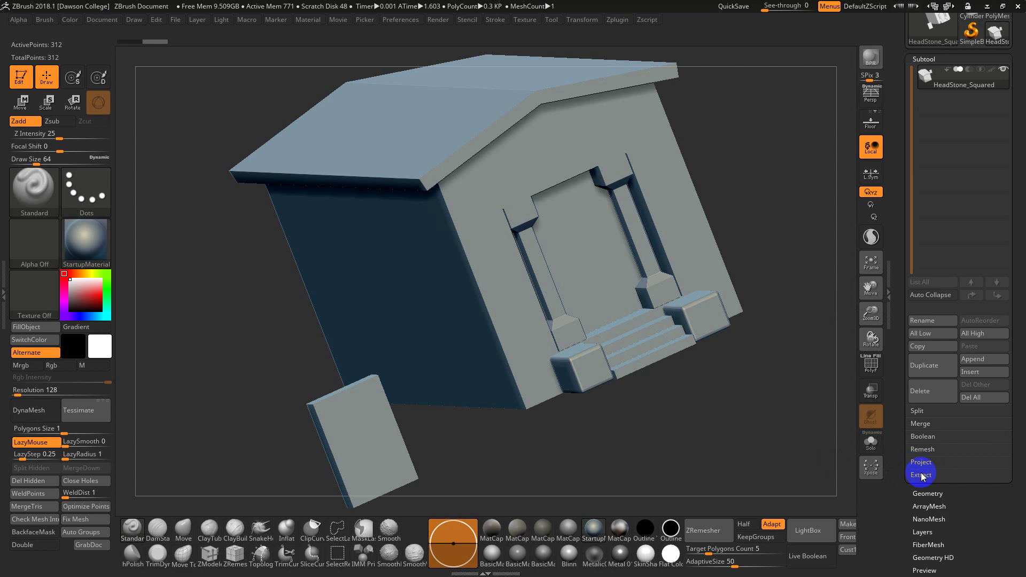
click(925, 495)
click(925, 327)
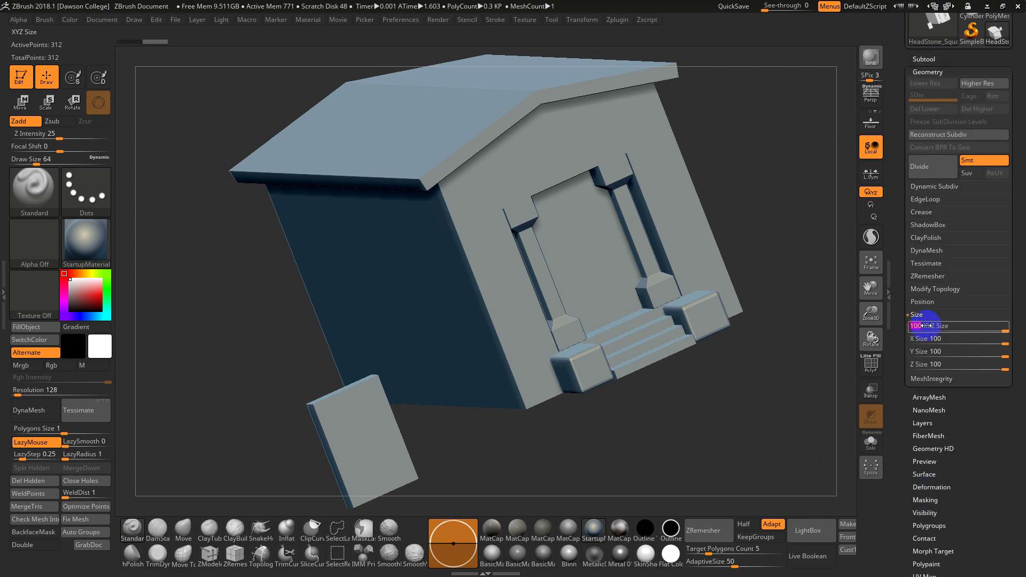
text(2)
key(Return)
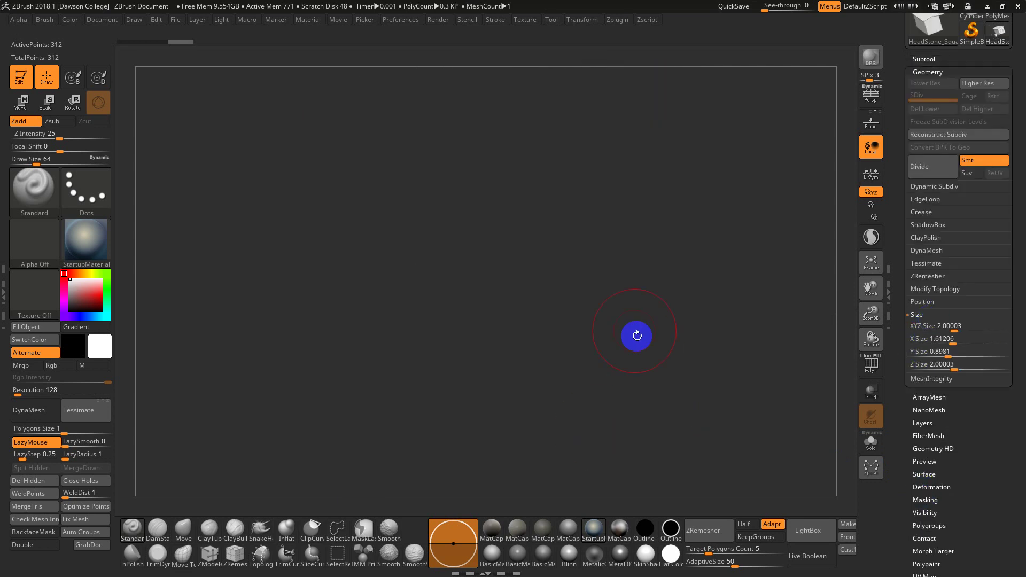
key(f)
right_drag(695, 306, 740, 403)
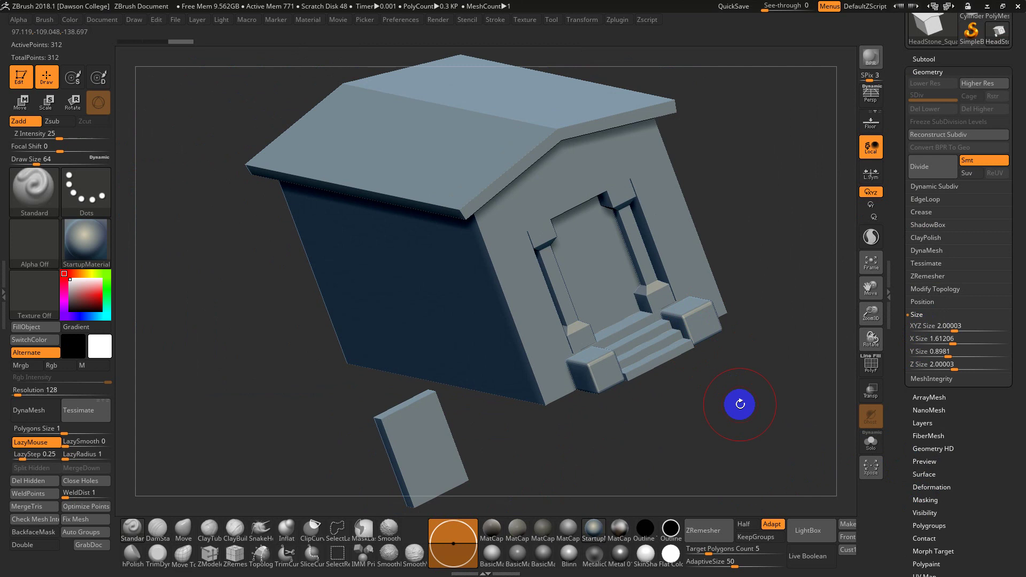
alt+drag(733, 414, 664, 413)
drag(684, 384, 678, 380)
key(f)
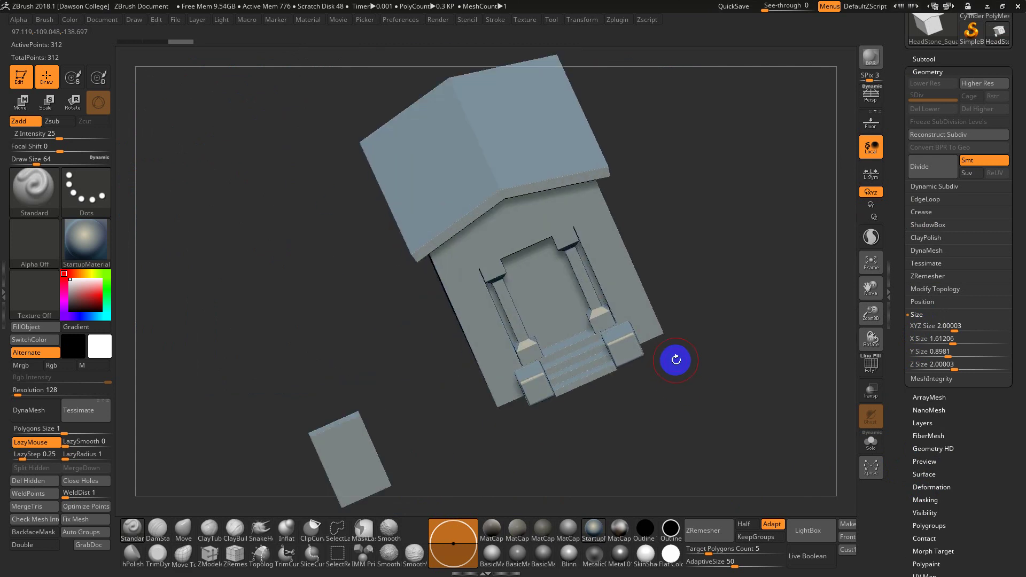
key(f)
Try setting a pivot point for the merged model, and undo the last change
click(917, 58)
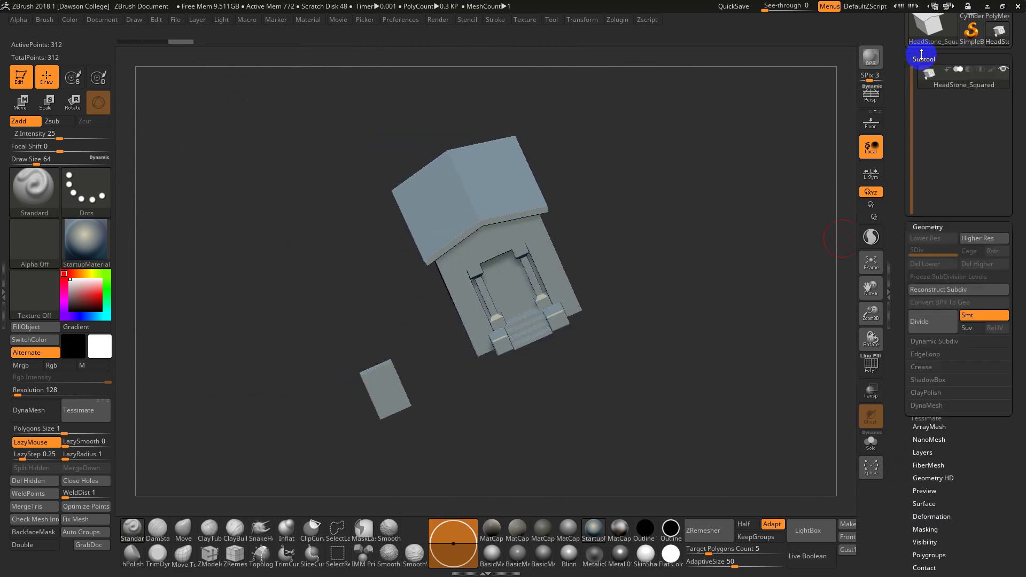
click(940, 94)
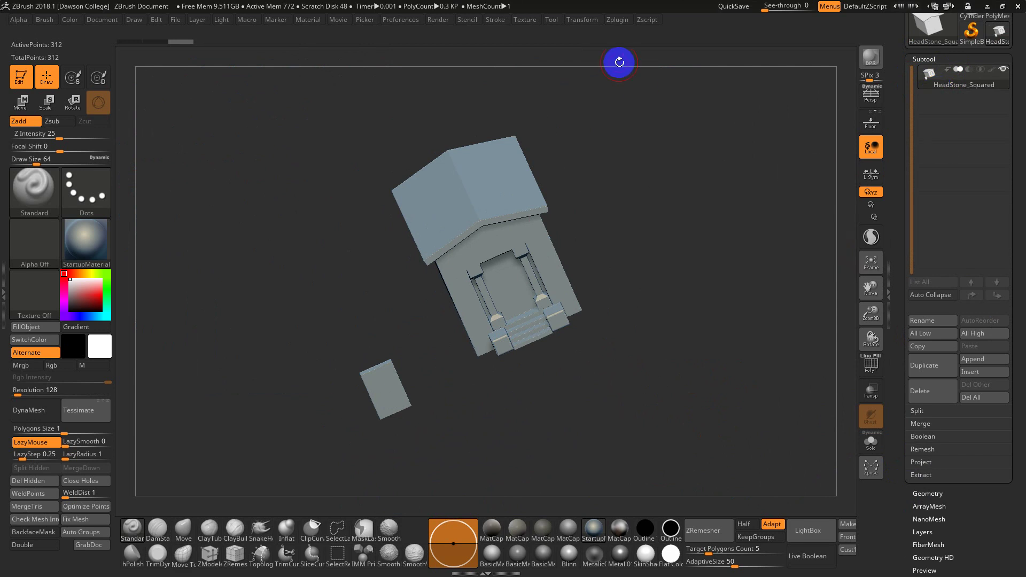
click(580, 20)
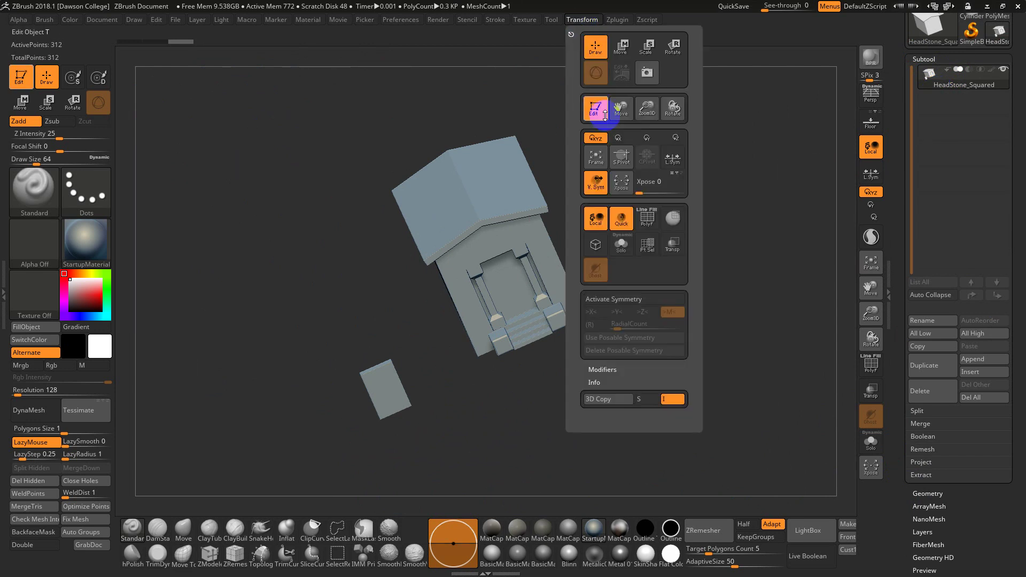
click(621, 159)
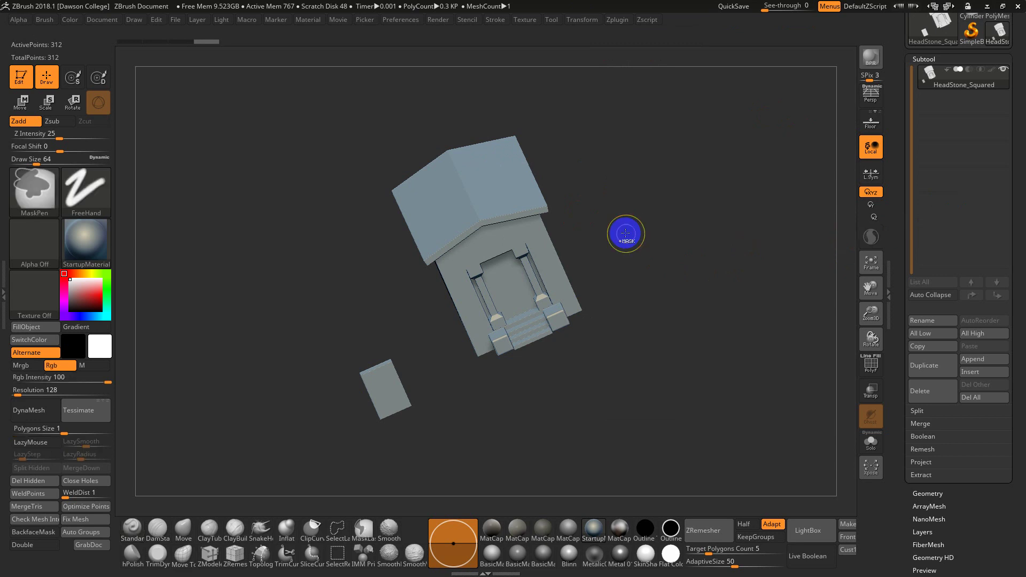
key(ctrl+n)
key(ctrl+z)
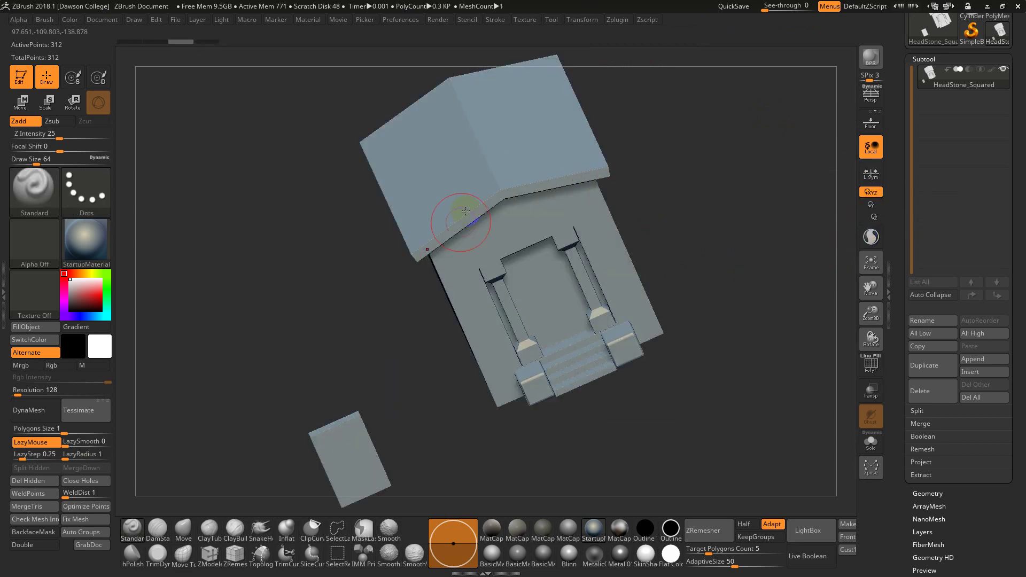
Turn on Local Symmetry and split the merged model into subtools with Split To Similar Parts
click(874, 179)
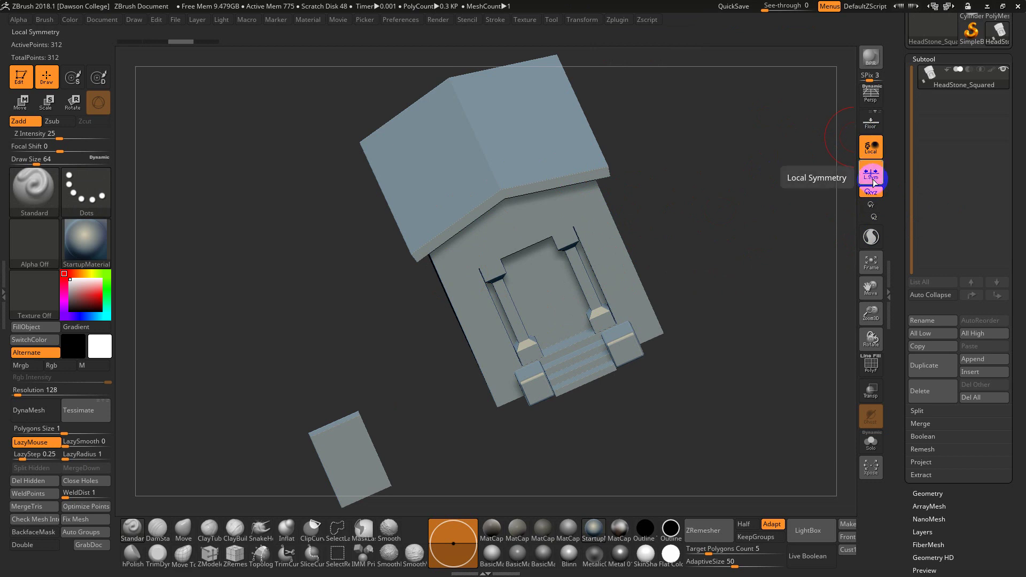
click(931, 491)
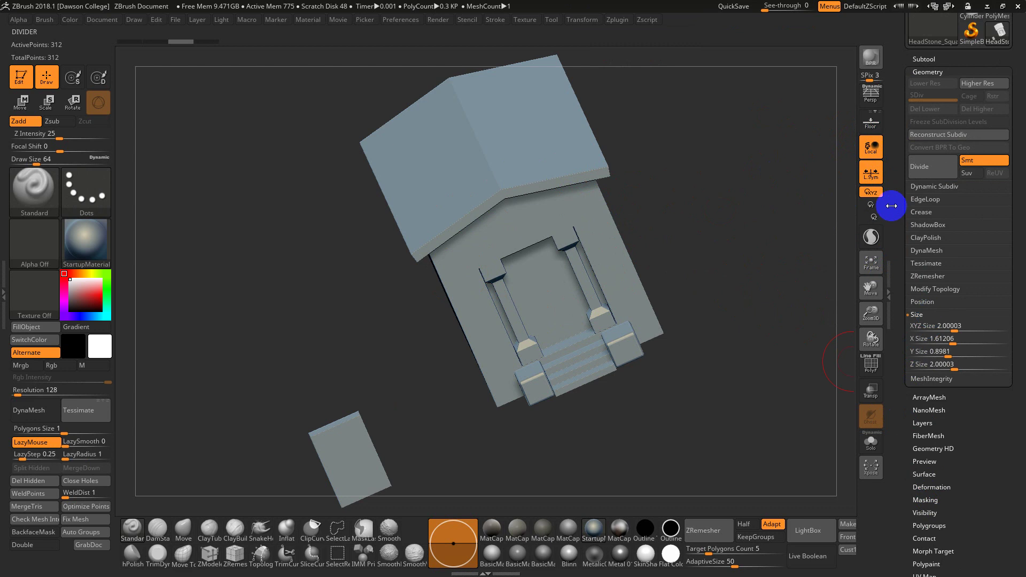
drag(891, 206, 893, 232)
click(925, 78)
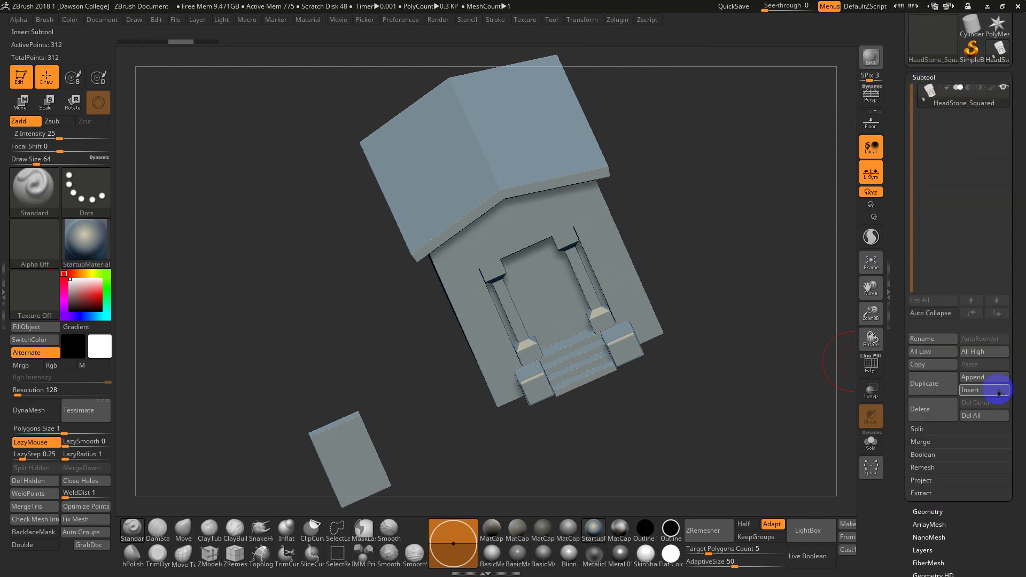
click(917, 429)
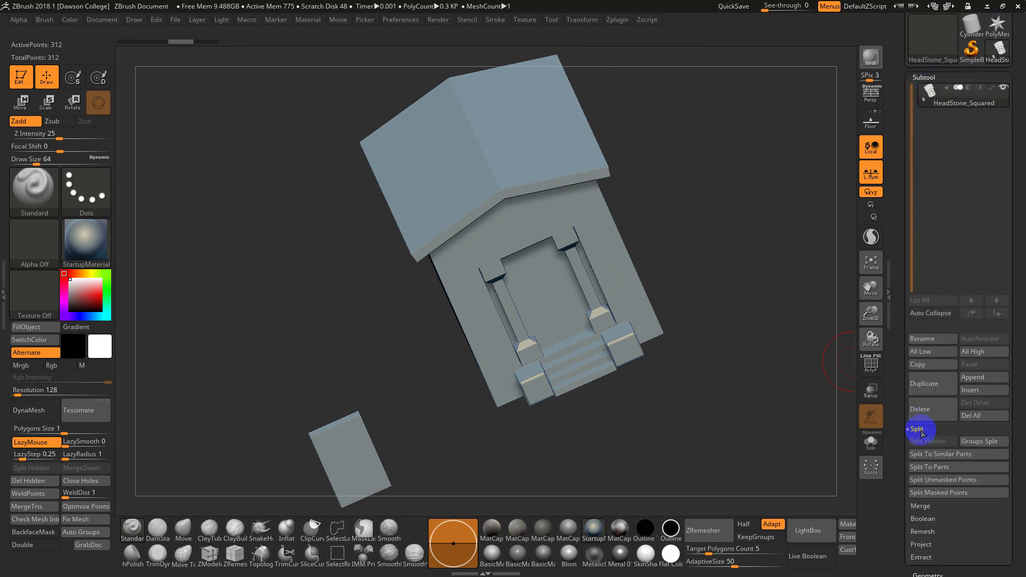
click(942, 453)
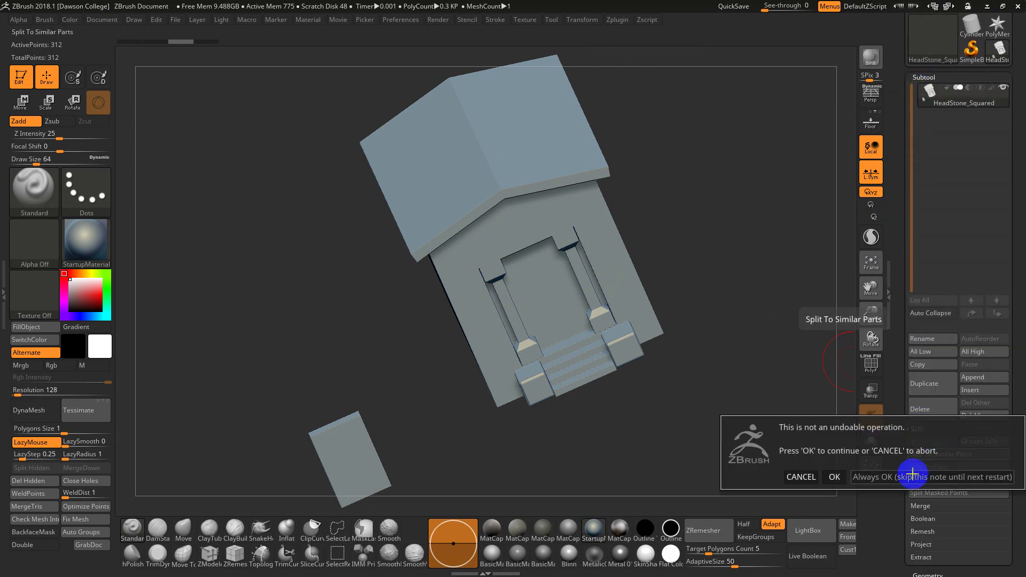
click(838, 473)
Examine the parts split from the mausoleum by selecting the columns, the stairs and the blocks beside the stairs
click(935, 181)
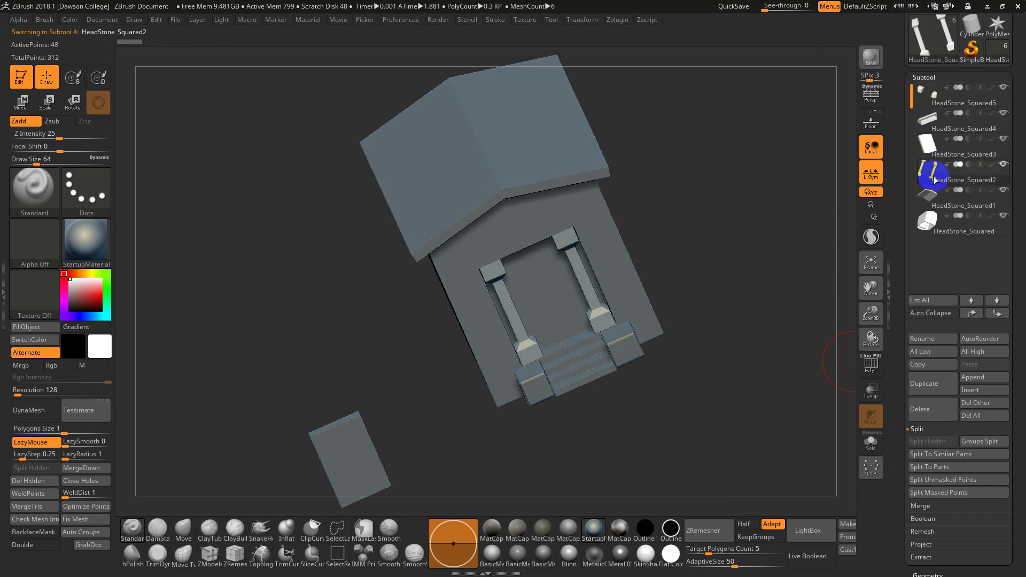
drag(792, 286, 797, 305)
click(930, 124)
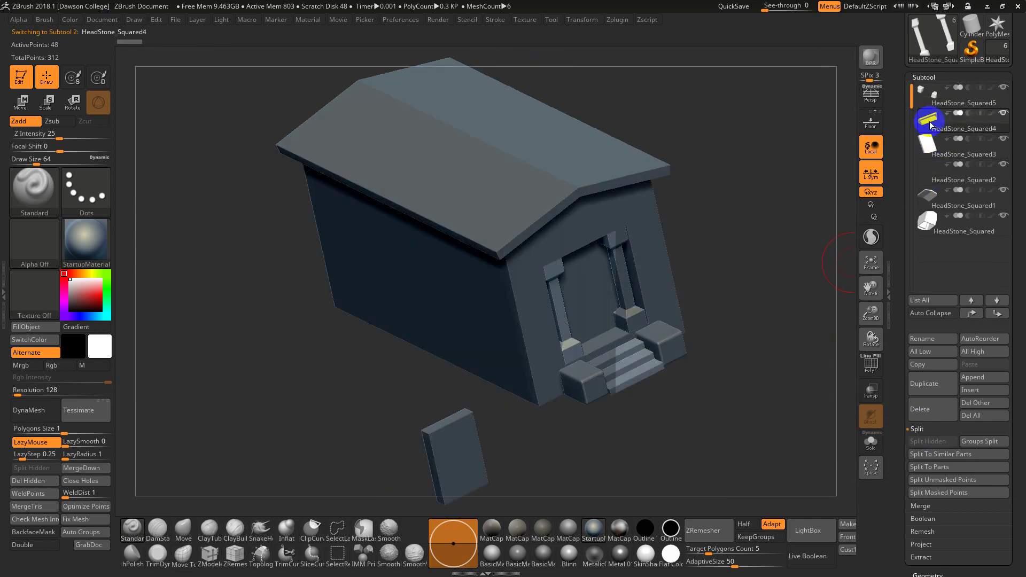
alt+click(592, 375)
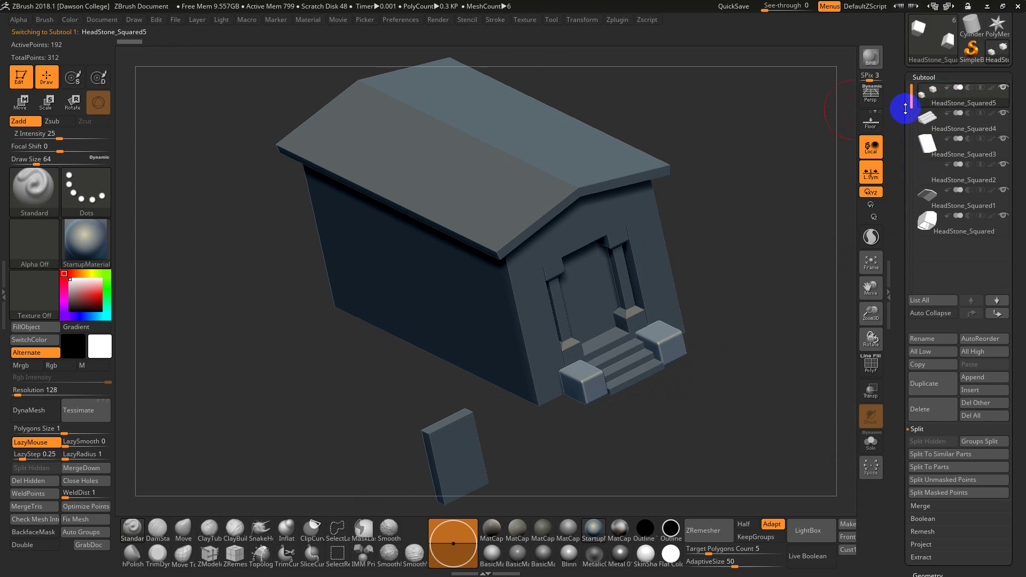
Switch the active tool to the Sphere3D primitive
drag(910, 107, 913, 246)
click(925, 142)
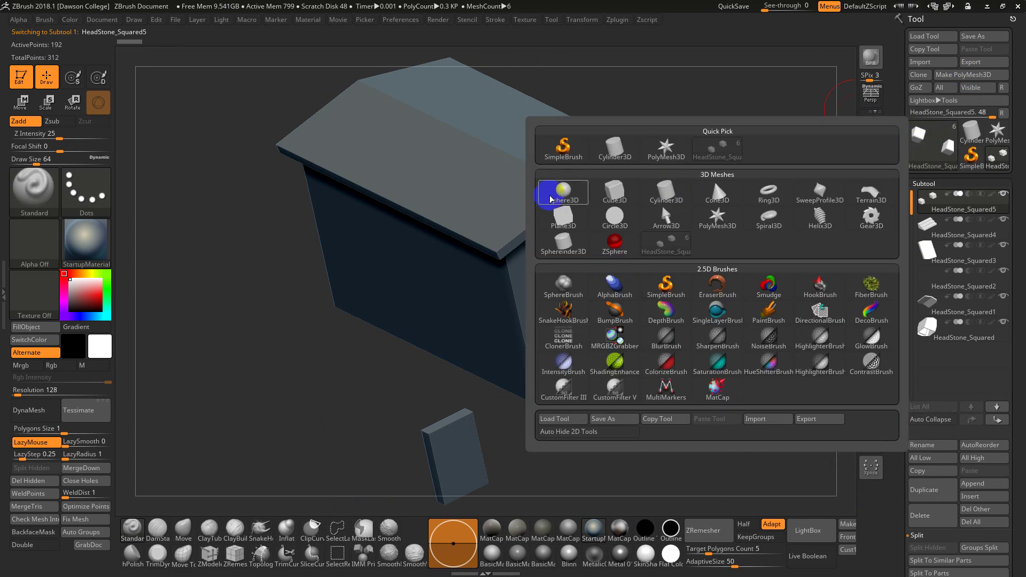
click(552, 192)
Switch to Maya and export all the visible scene objects together as an OBJ file named Set on the D: drive
key(alt+Tab)
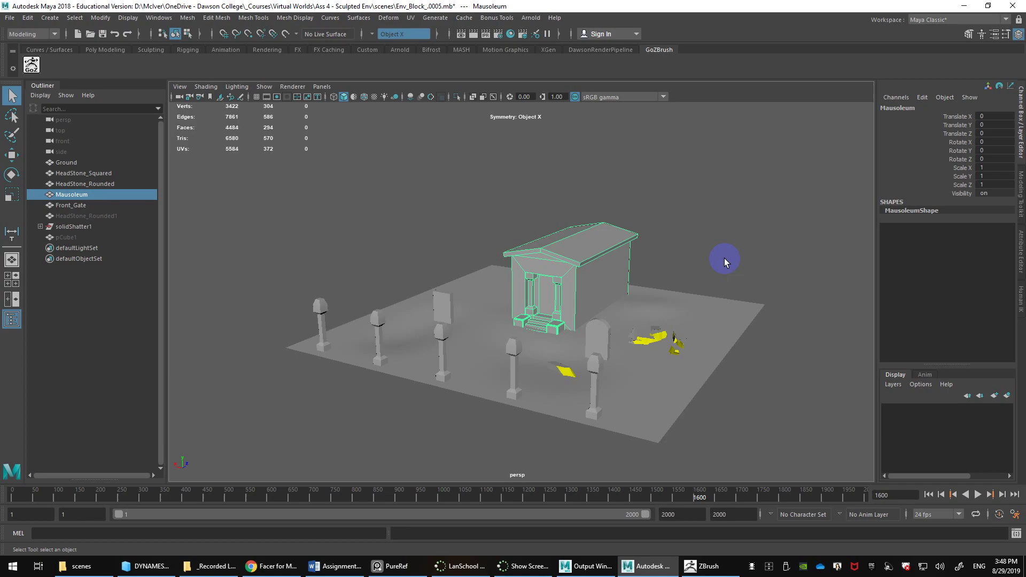
drag(321, 226, 799, 441)
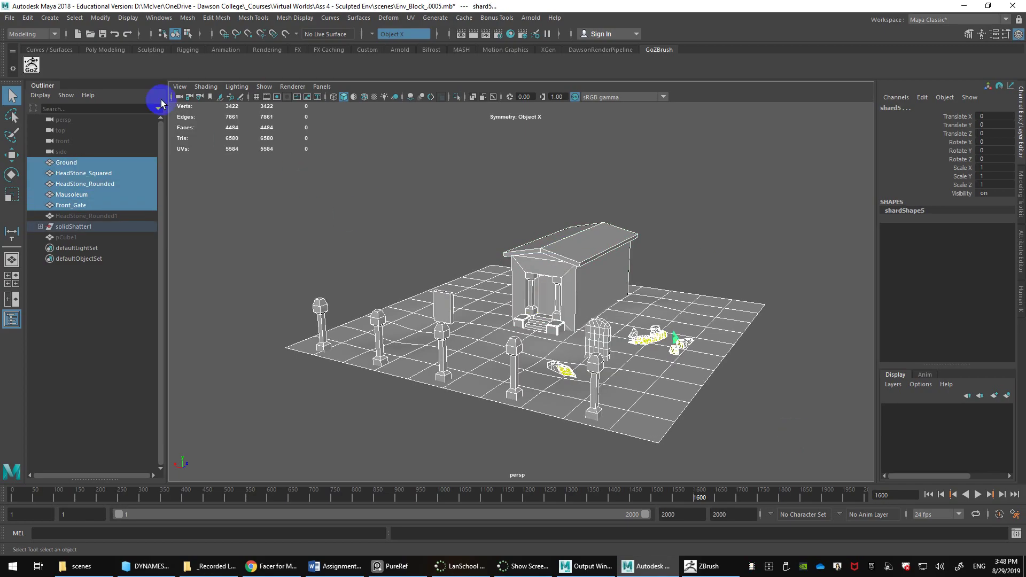
click(10, 18)
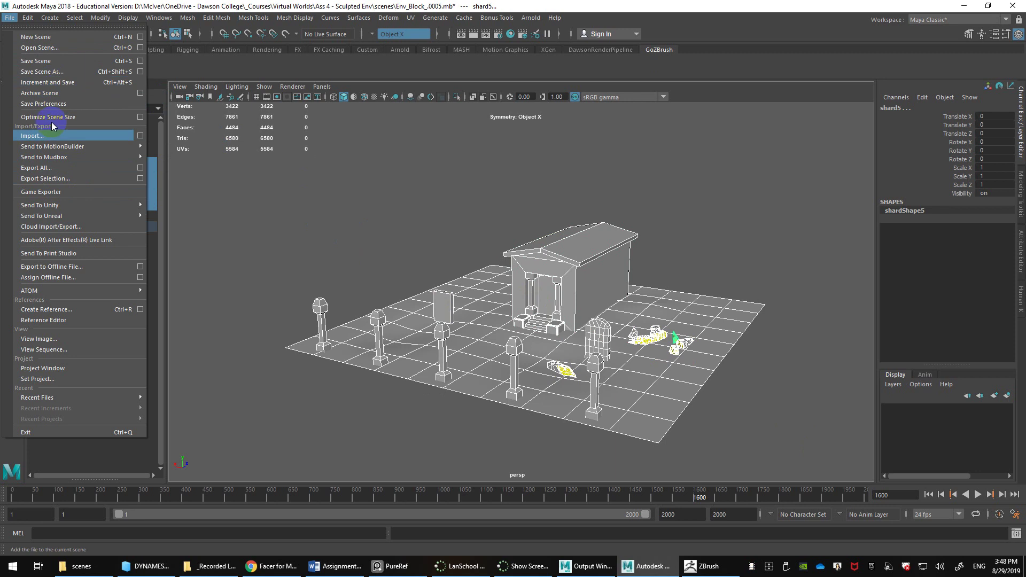
click(64, 178)
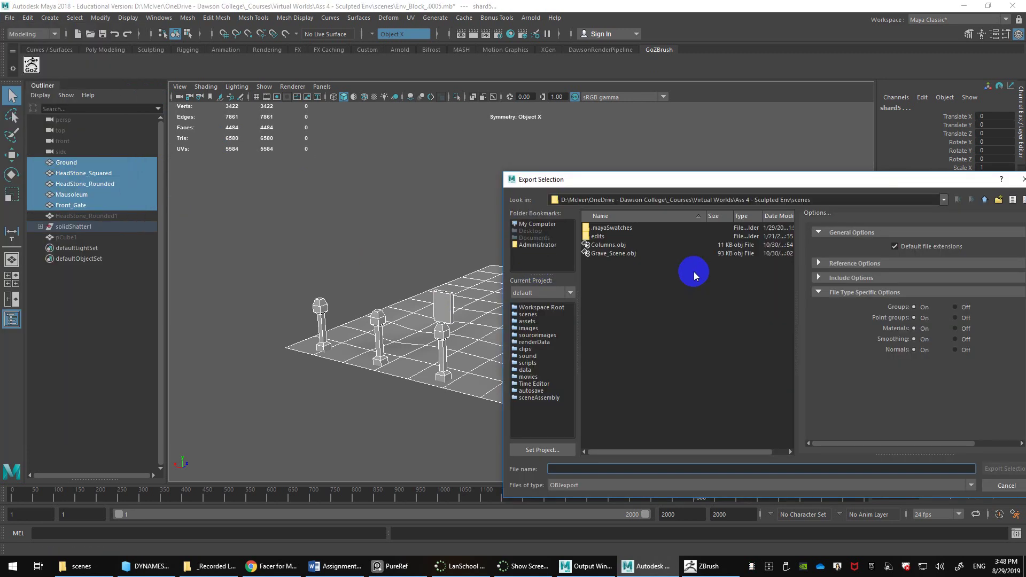
click(539, 225)
double_click(601, 272)
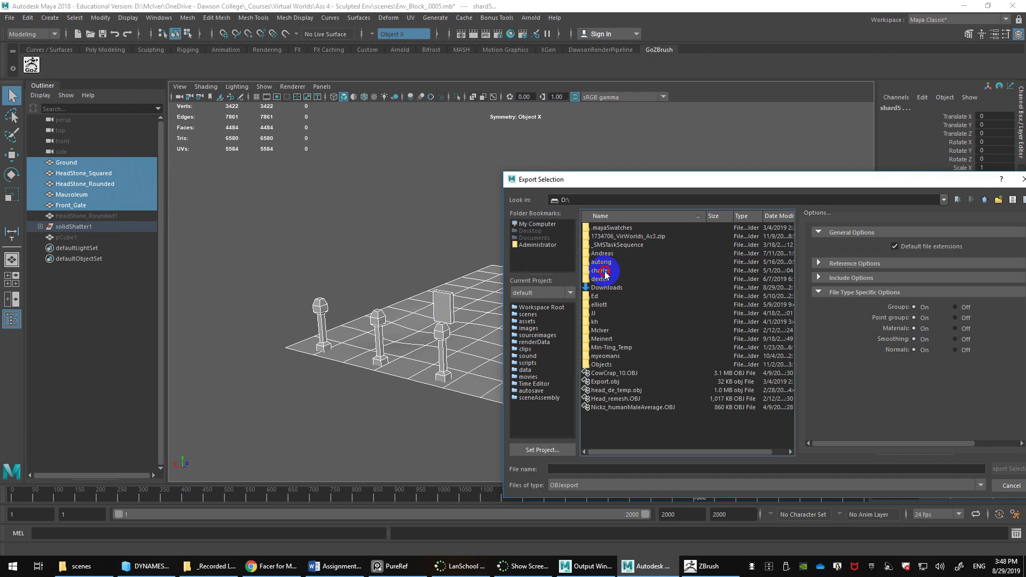
click(600, 469)
text(Set)
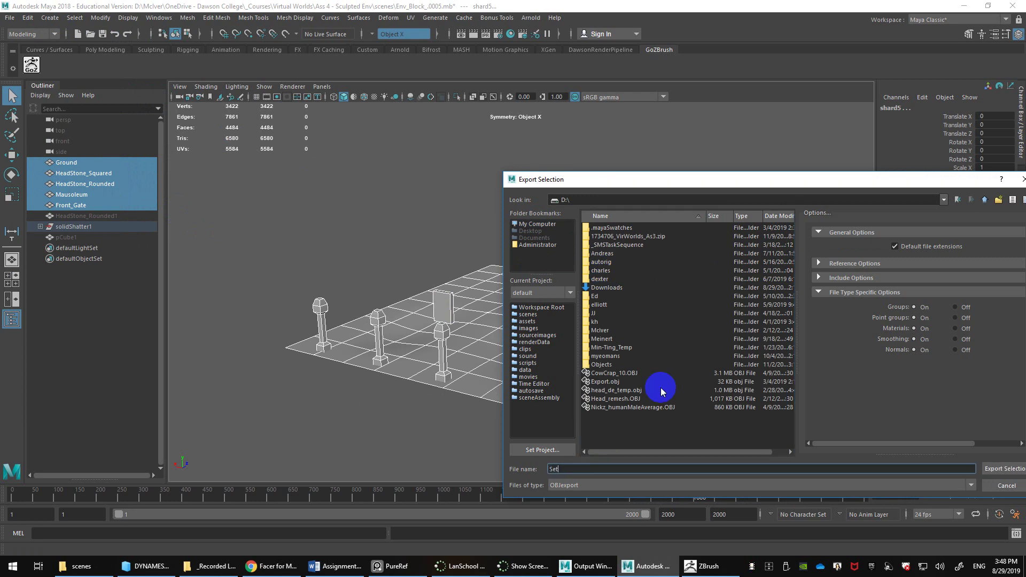
key(Return)
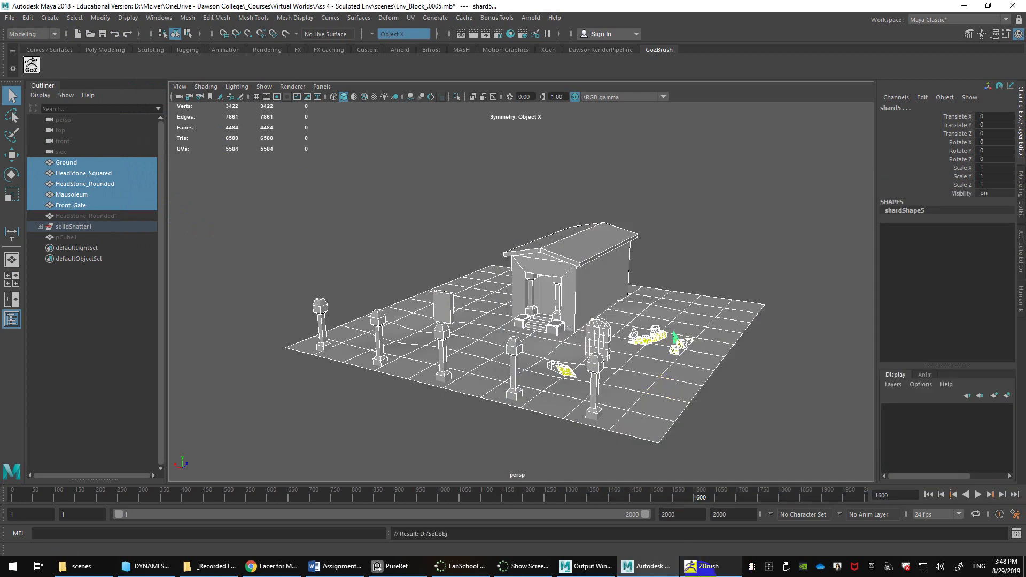
Switch to ZBrush and import Set.obj from the D: drive, splitting nonstandard polygons into Quads and Triangles
click(706, 566)
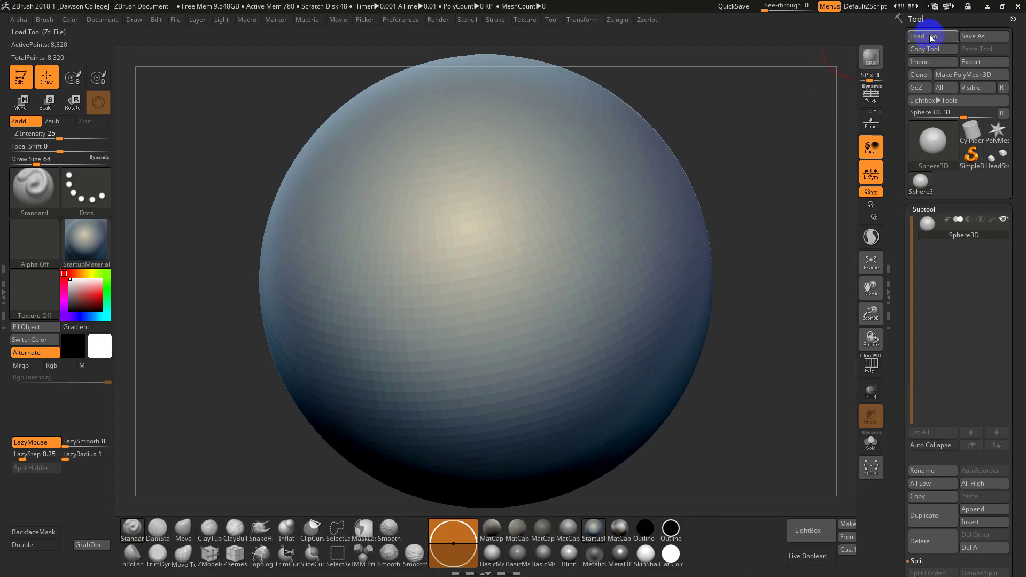
click(926, 65)
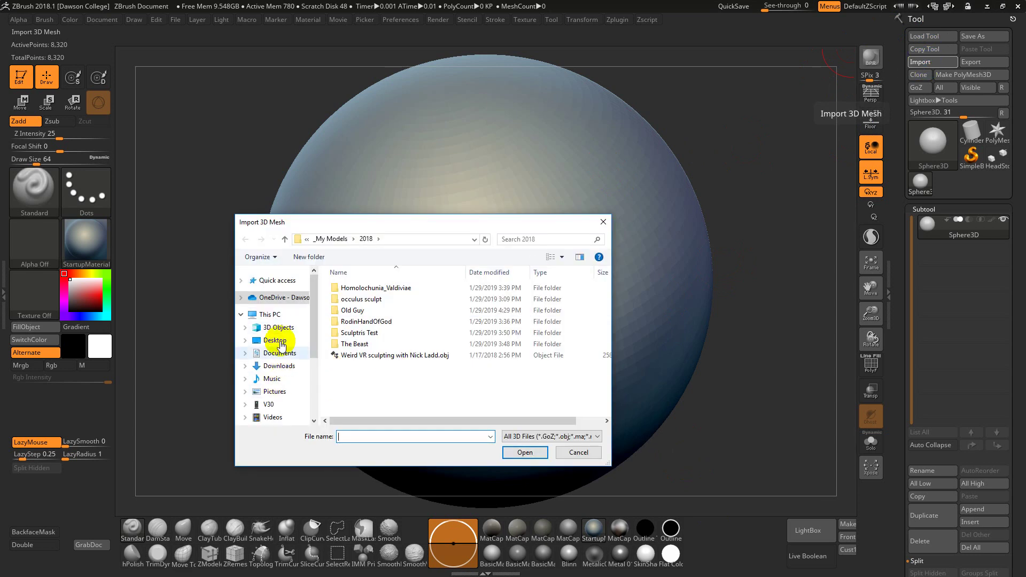
scroll(275, 387, down, 2)
scroll(281, 385, down, 1)
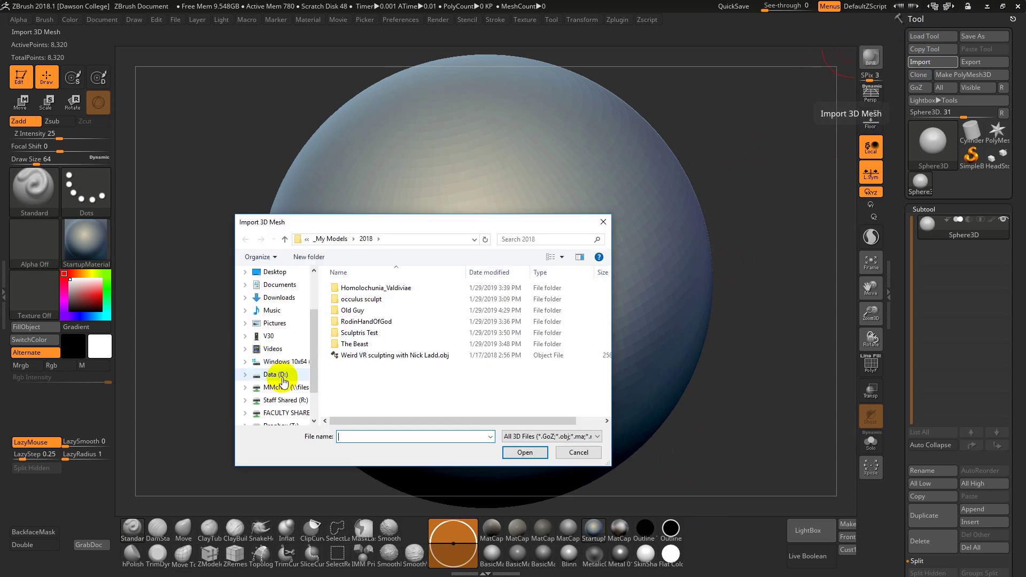
click(277, 375)
scroll(374, 377, down, 5)
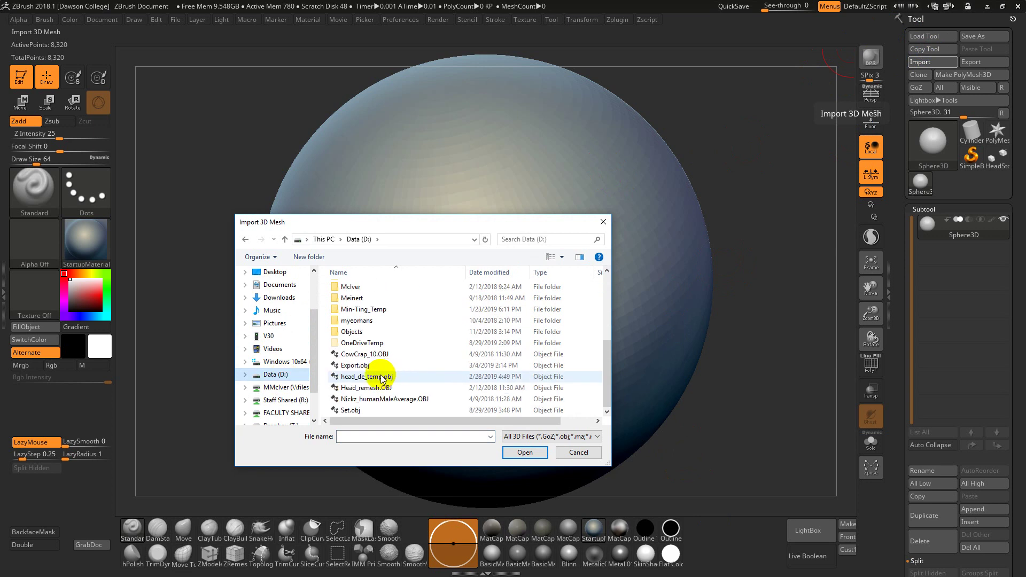
double_click(353, 409)
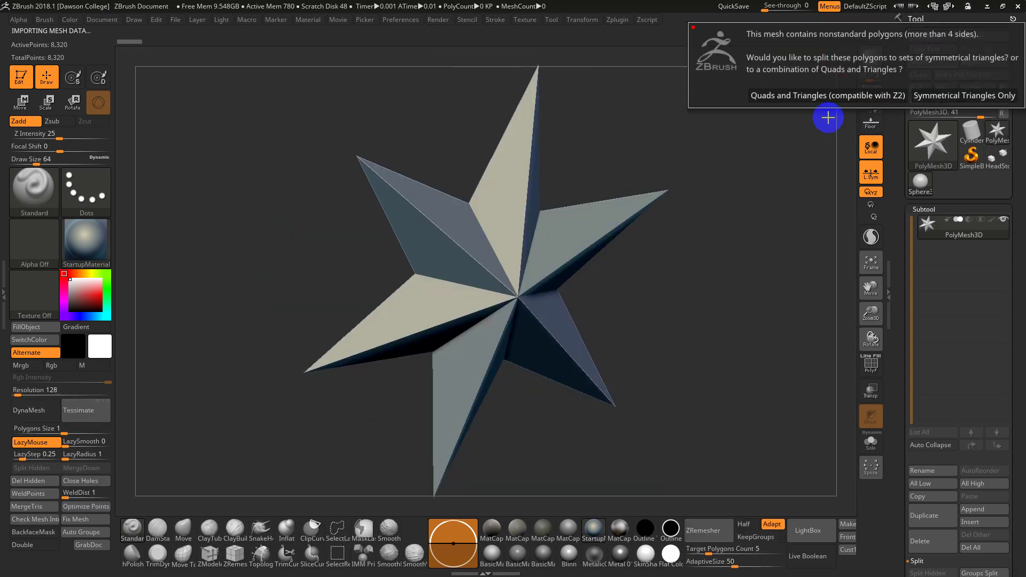
click(820, 95)
drag(728, 320, 733, 419)
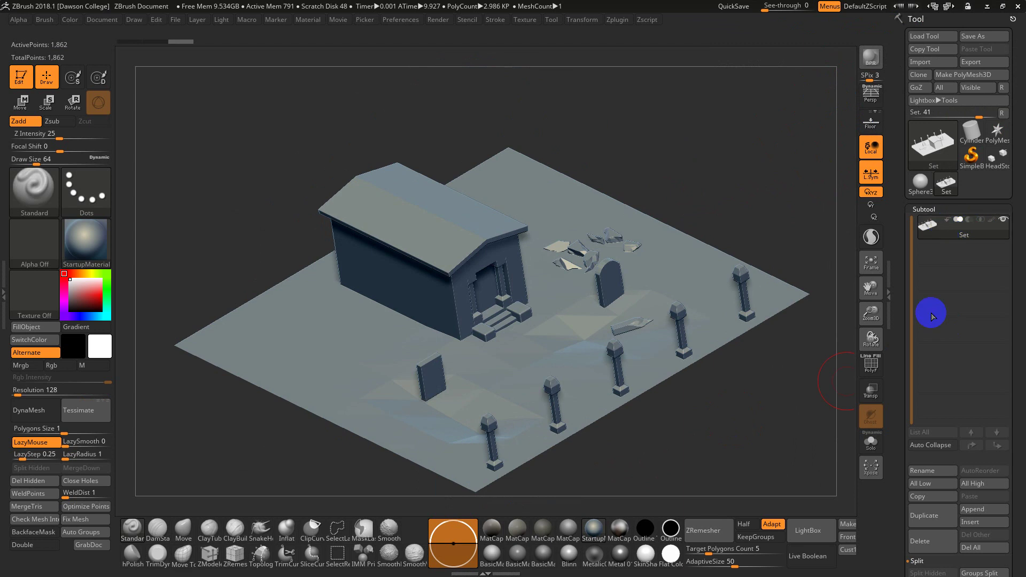
Check the imported Set's X and XYZ Size values in its geometry settings
drag(896, 513, 902, 463)
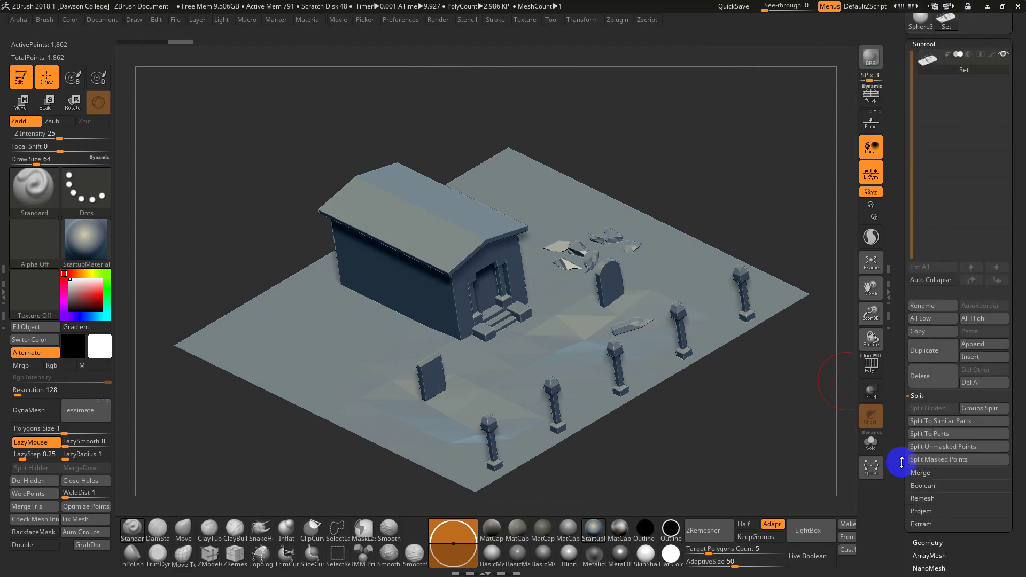
click(931, 542)
click(926, 324)
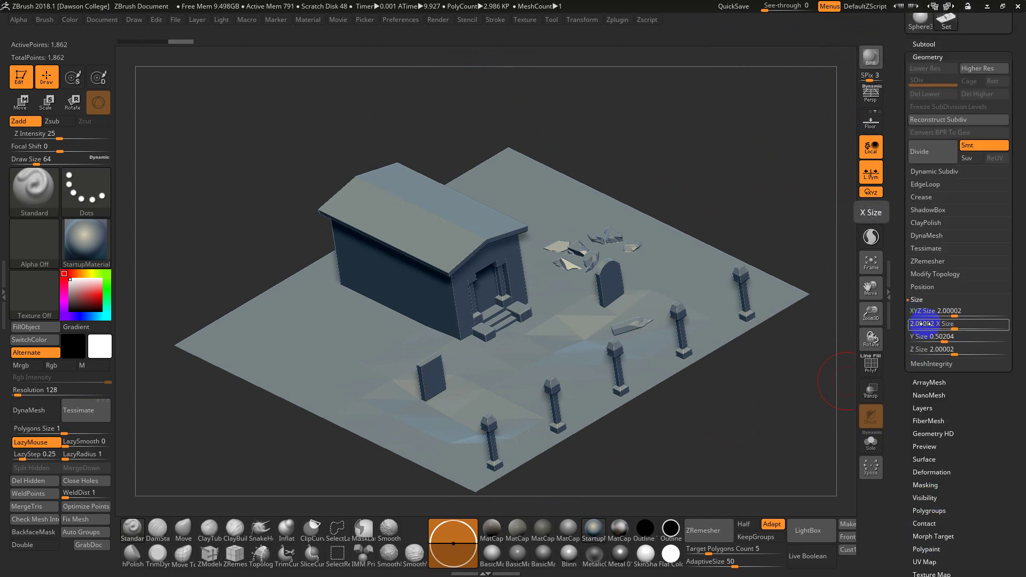
click(944, 310)
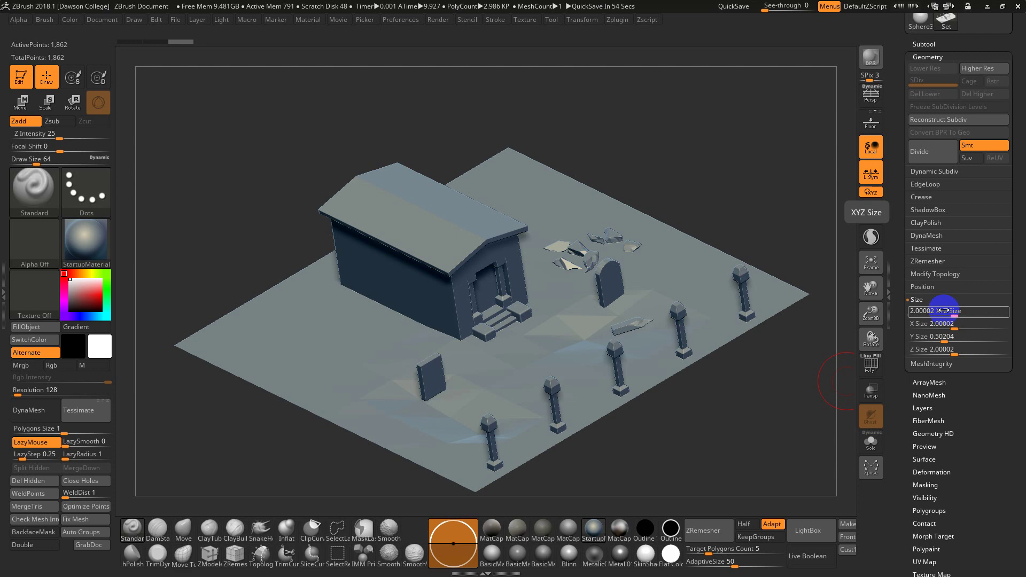
Try to split the imported Set with Split To Similar Parts
click(922, 35)
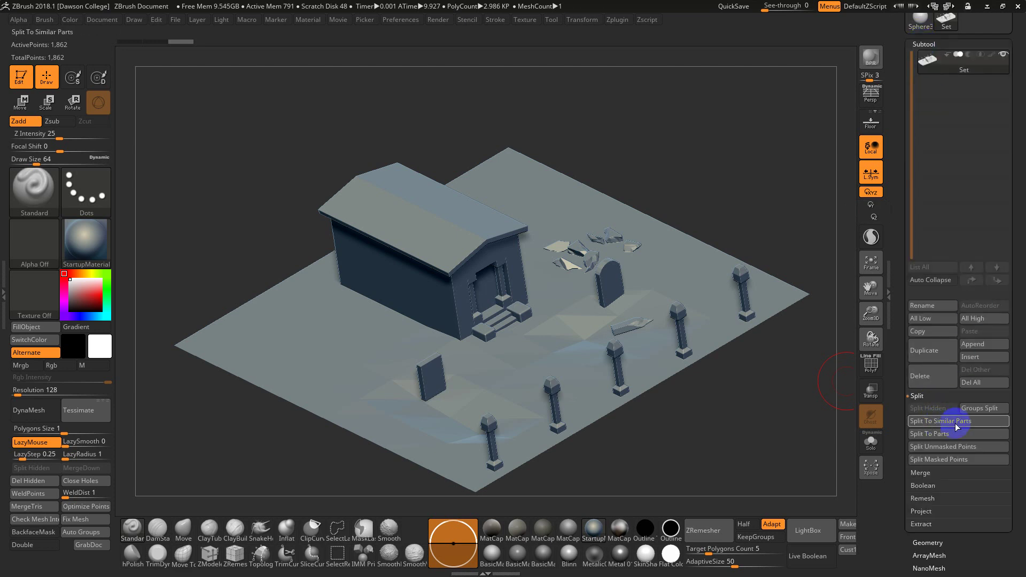
click(956, 425)
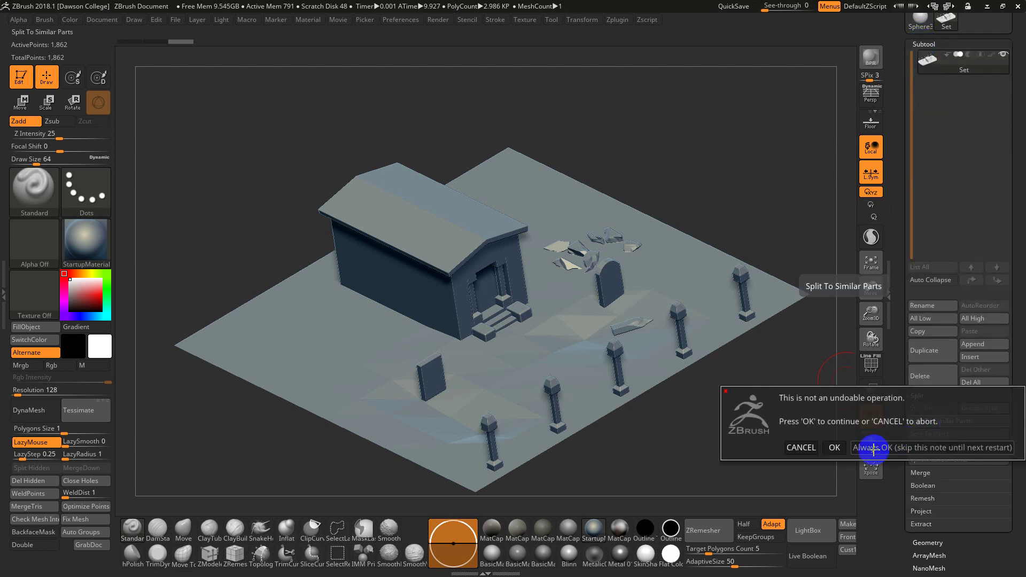
click(844, 447)
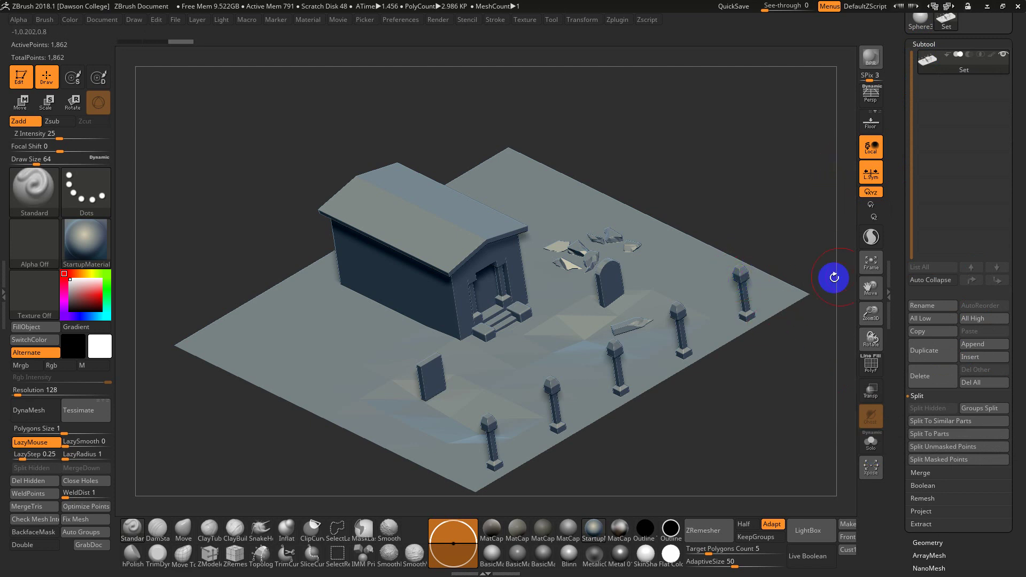
click(957, 422)
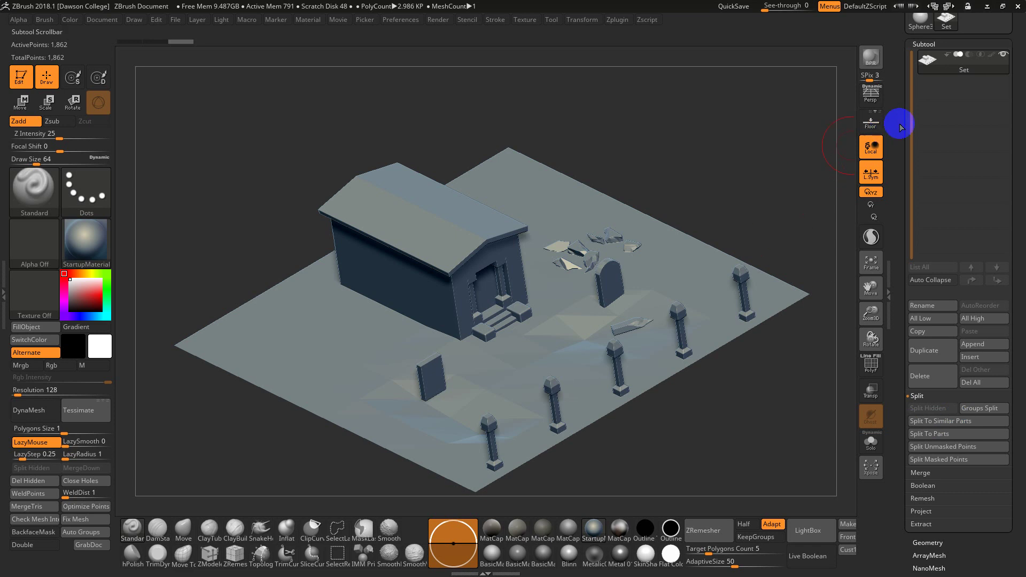
Split the imported Set into separate subtools with Split To Parts
alt+drag(768, 201, 739, 213)
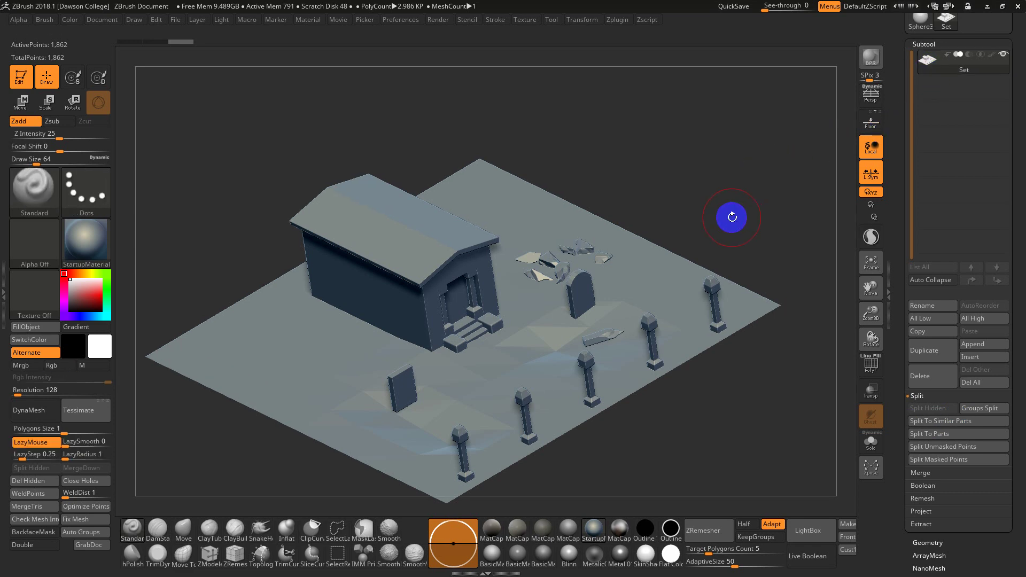
key(shift+f)
key(shift+f)
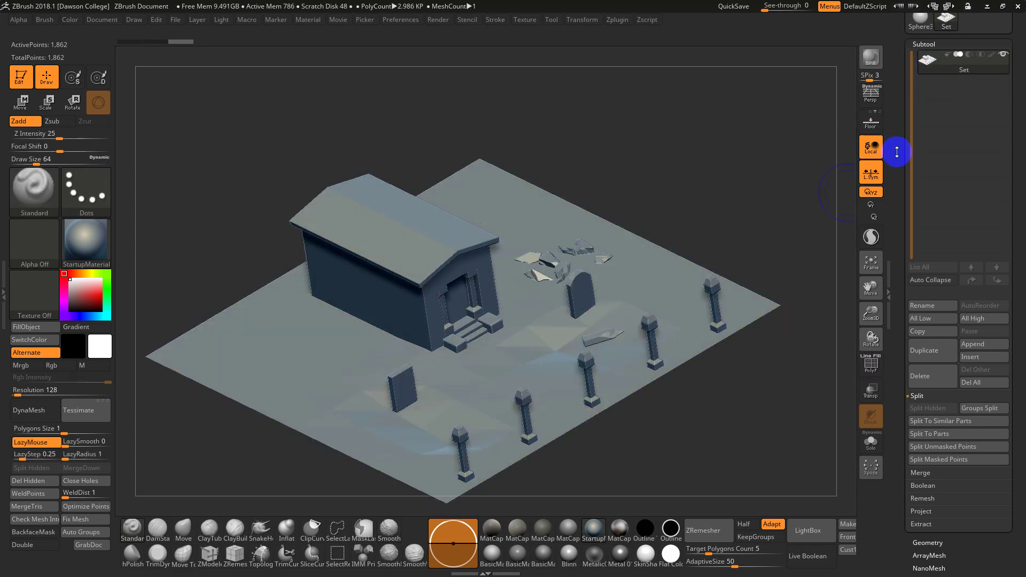
click(935, 435)
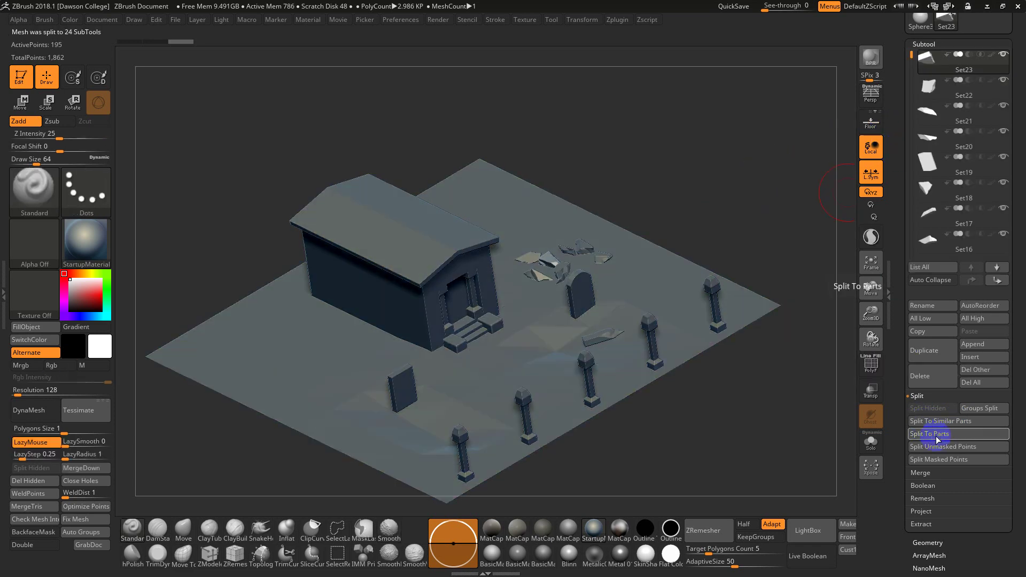
Examine the Set's separated subtools by selecting rubble pieces and individual gate pillars
click(928, 84)
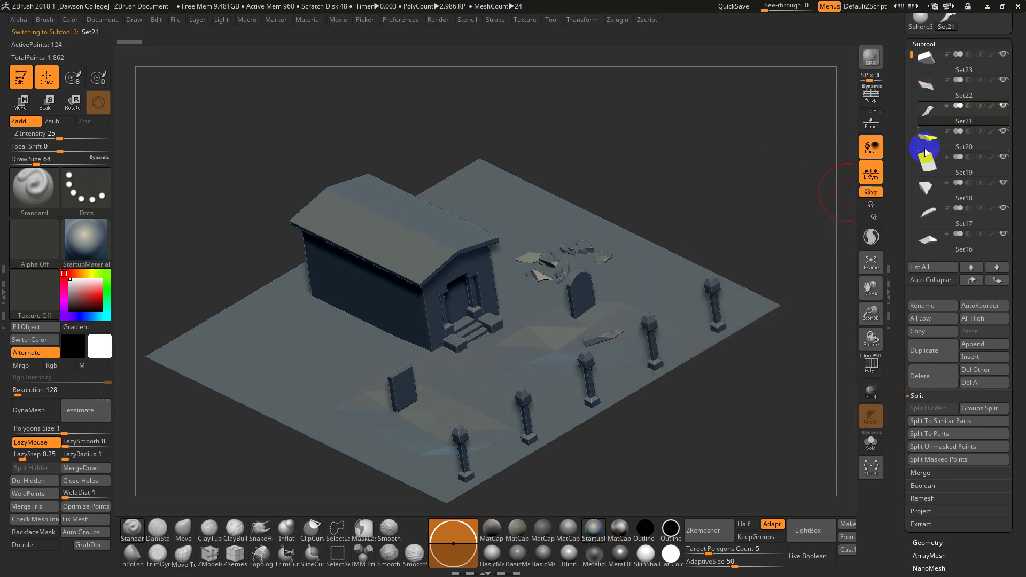
click(928, 161)
drag(912, 55, 912, 115)
click(938, 135)
click(935, 161)
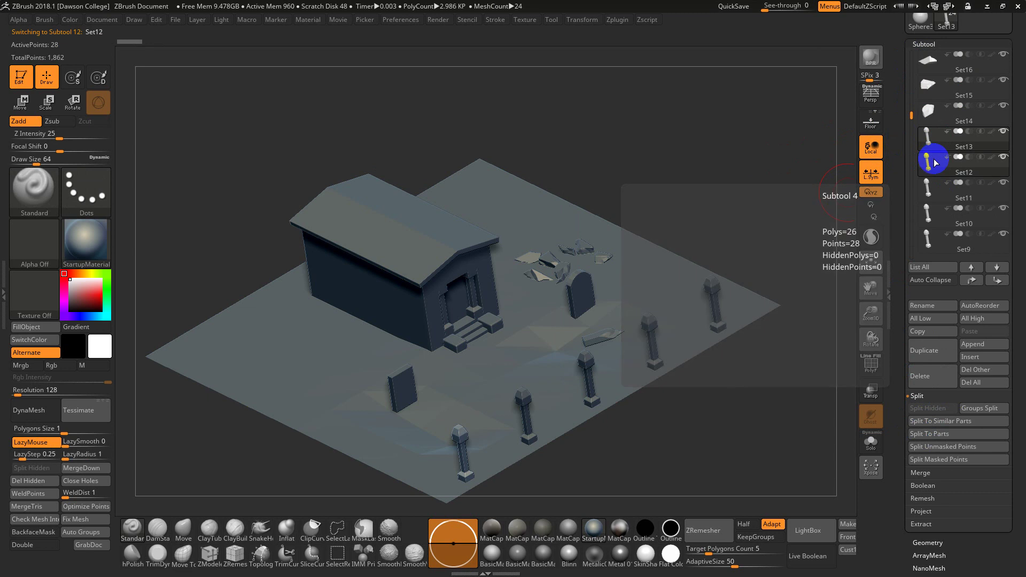
click(926, 235)
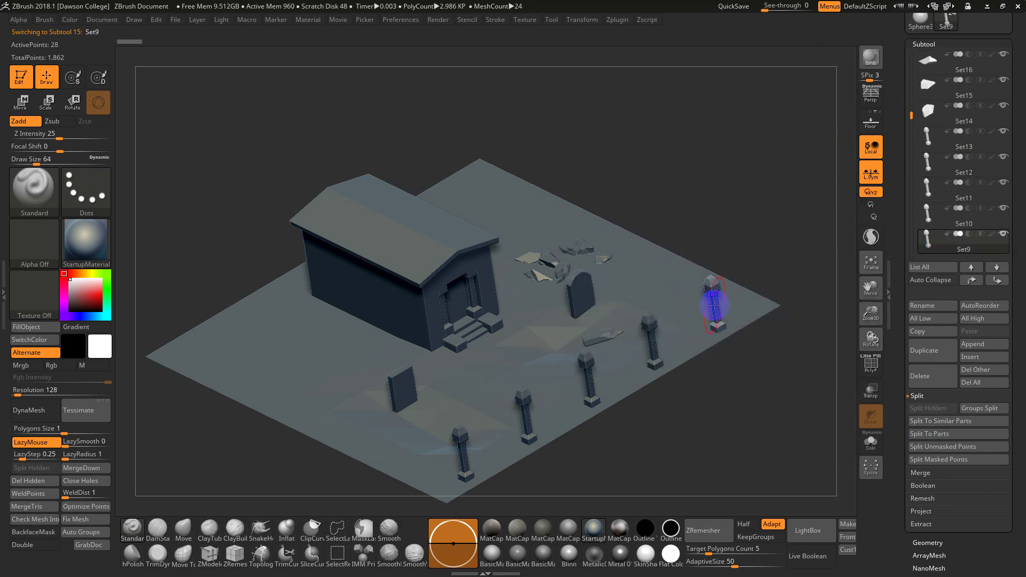
Frame the selected gate pillar subtool and set the draw size to 17
key(f)
text(s)
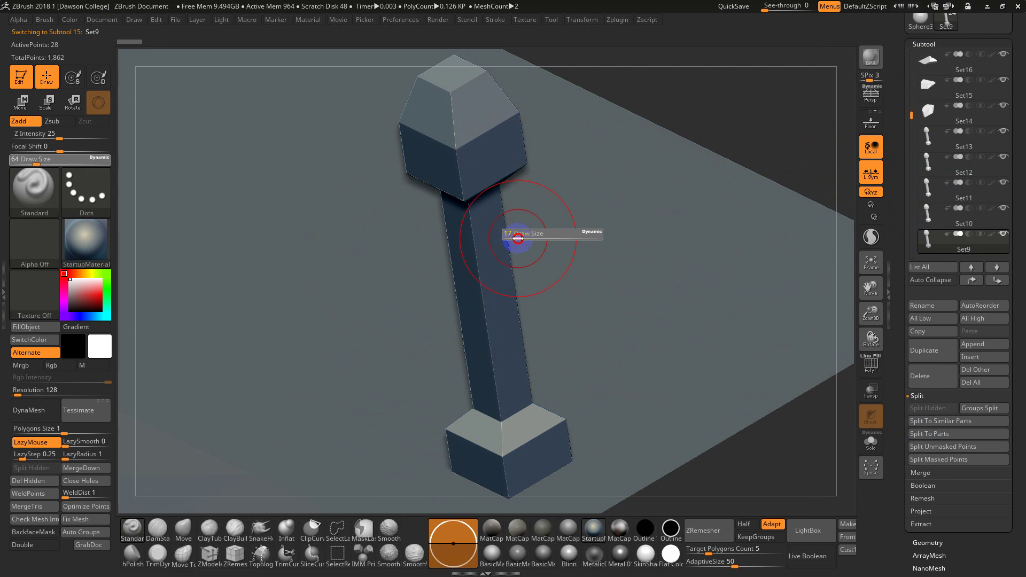
text(17)
key(Return)
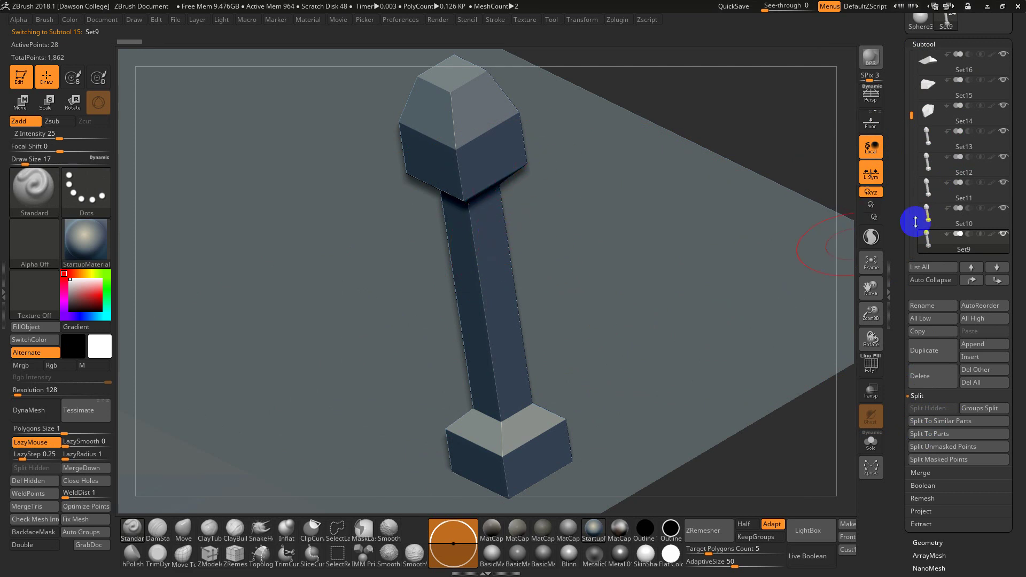
Try DynaMesh on the framed pillar at a resolution of 128 and undo it
scroll(909, 213, down, 3)
key(shift+f)
click(931, 315)
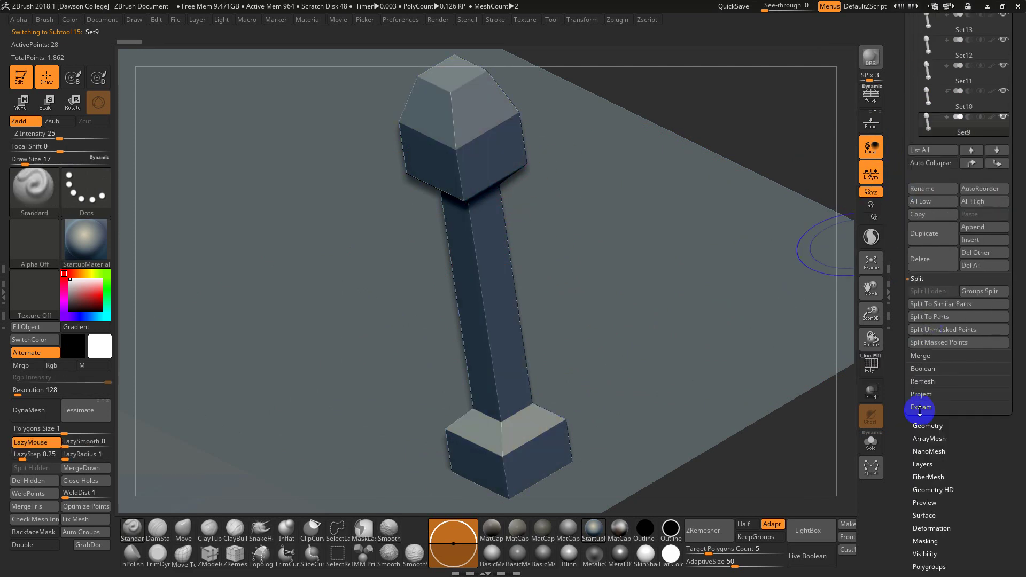
click(929, 426)
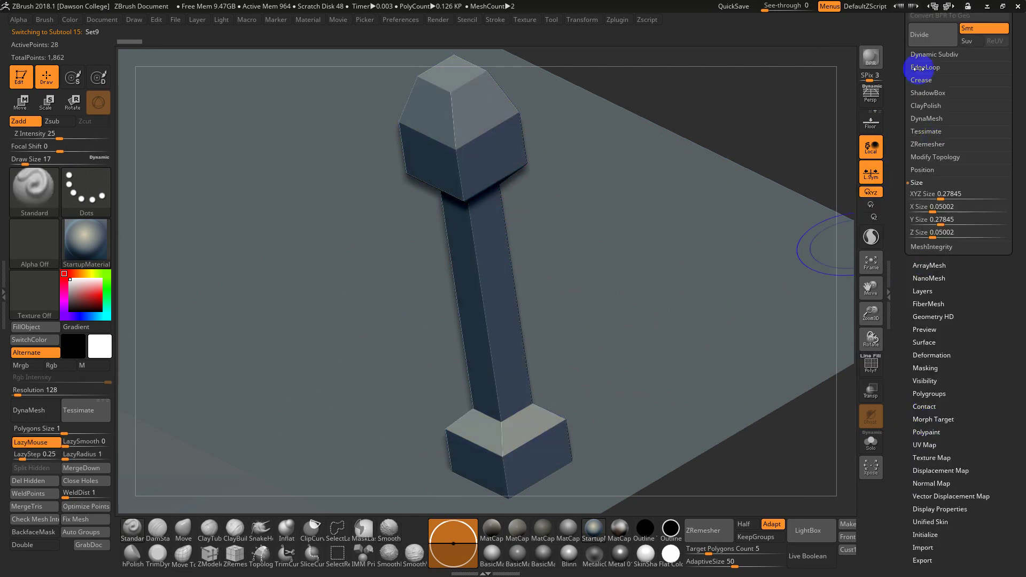
click(926, 119)
click(921, 136)
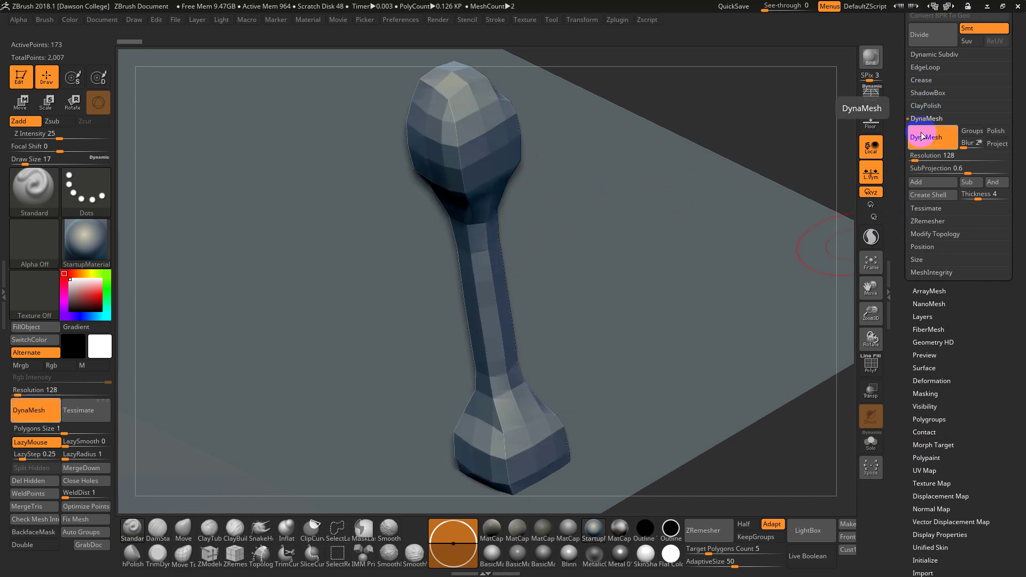
key(ctrl+z)
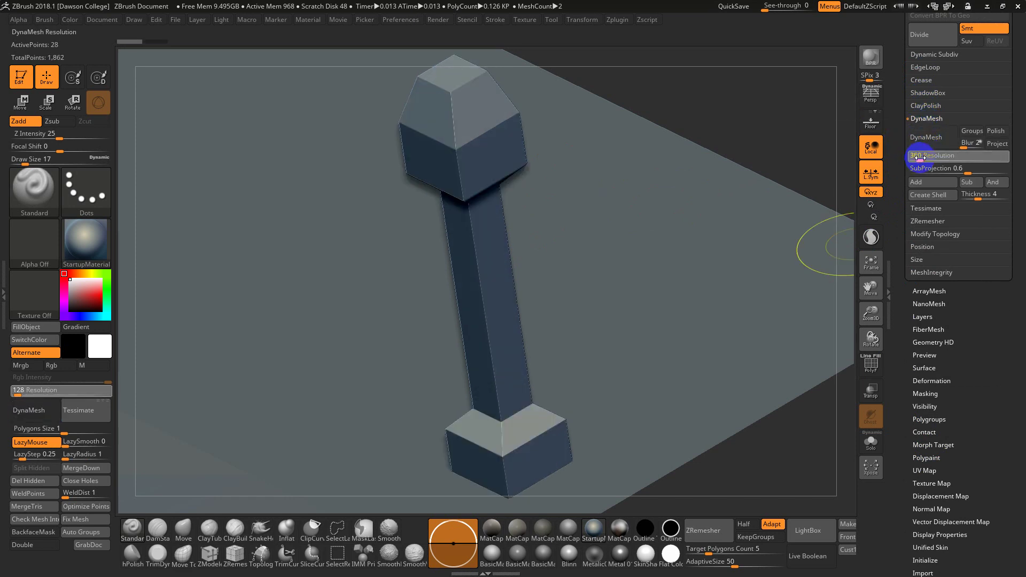
Try DynaMesh on the pillar at a resolution of 1112, check its polyframe, and undo it
click(925, 137)
text(1112)
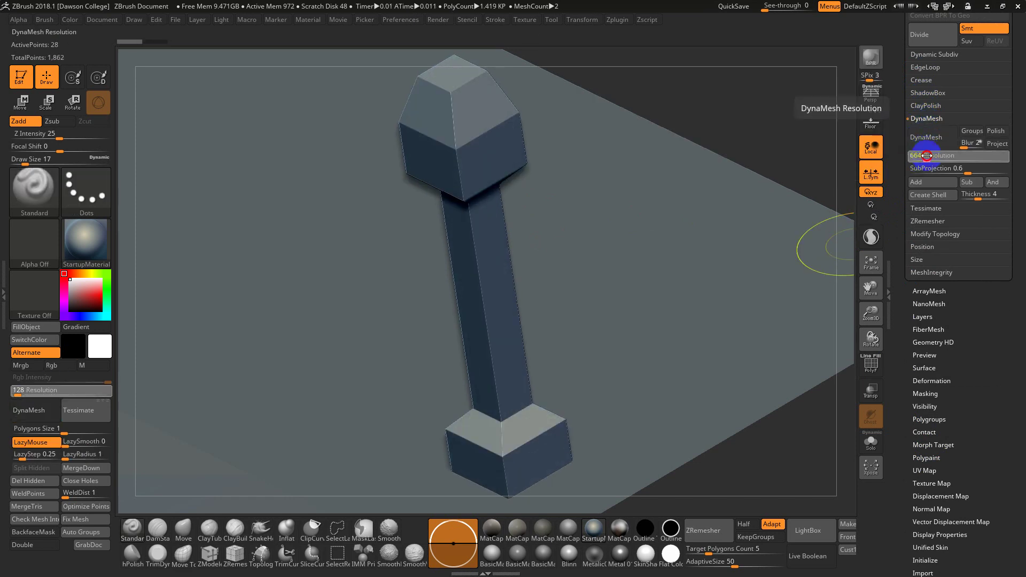
key(Return)
click(926, 138)
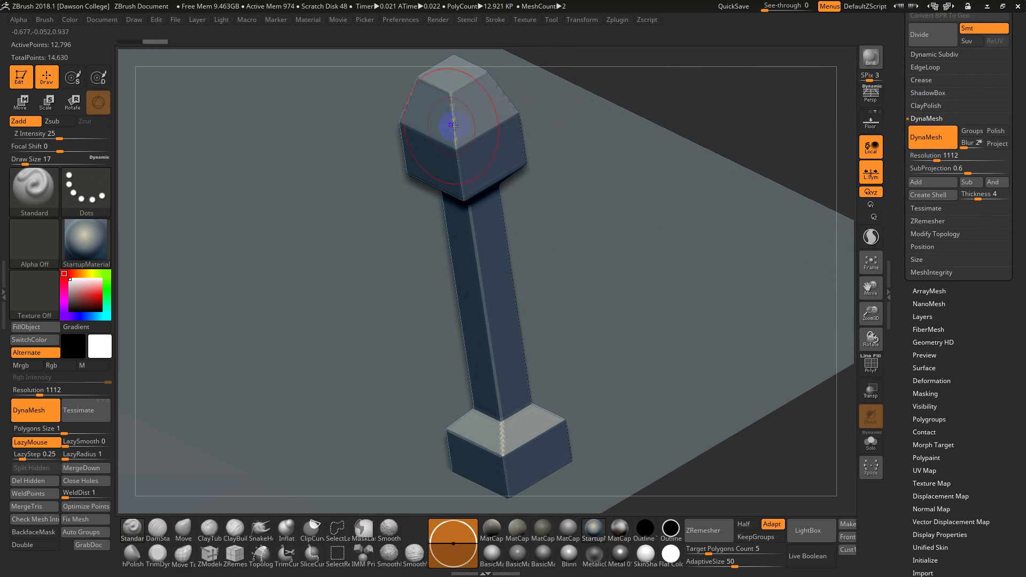
key(shift+f)
key(shift+f)
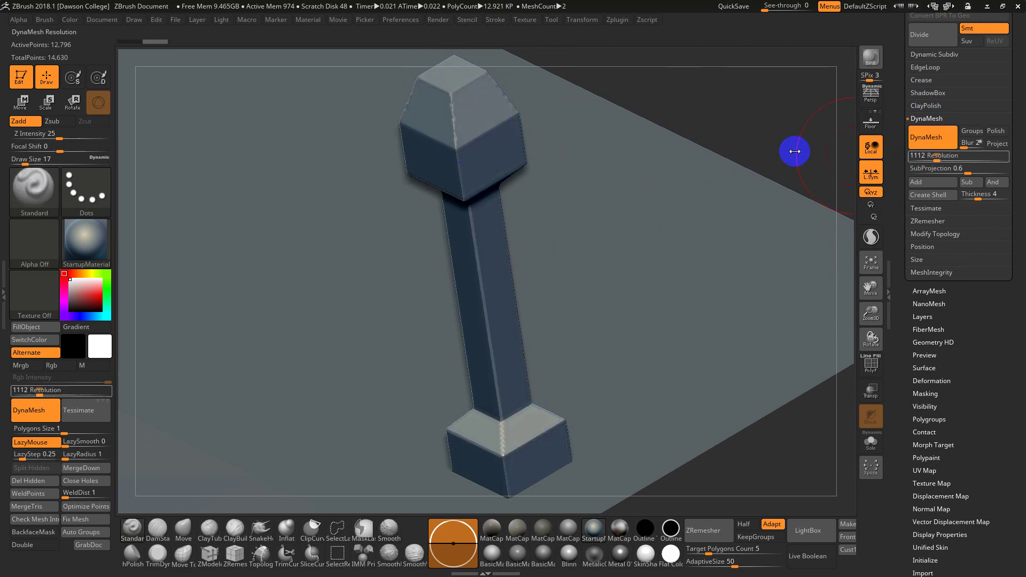
key(ctrl+z)
alt+drag(765, 127, 820, 111)
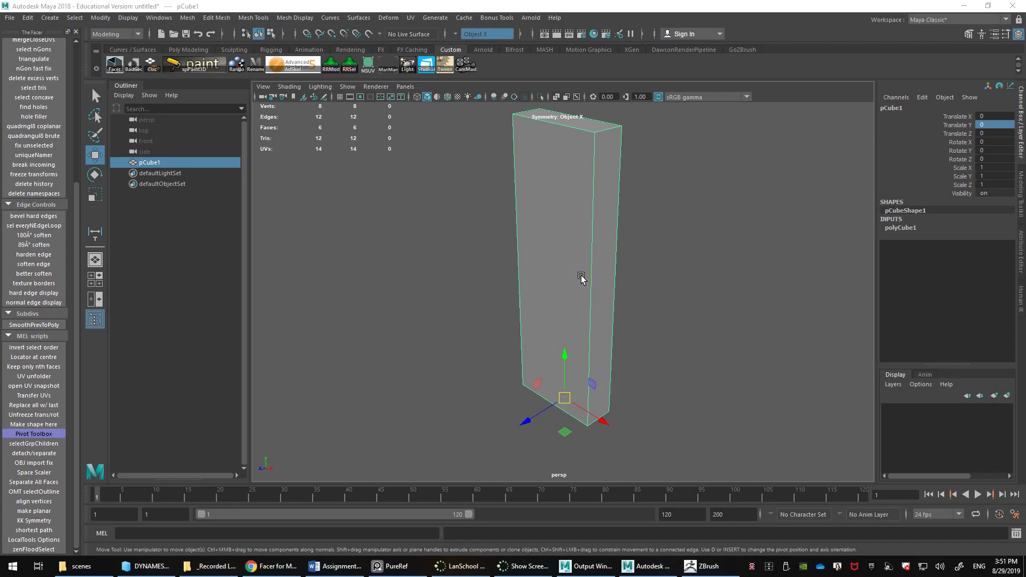
In Maya, close The Facer panel and send the tall box to ZBrush through GoZ as a newly created GoZ mesh
alt+middle_drag(583, 277, 553, 307)
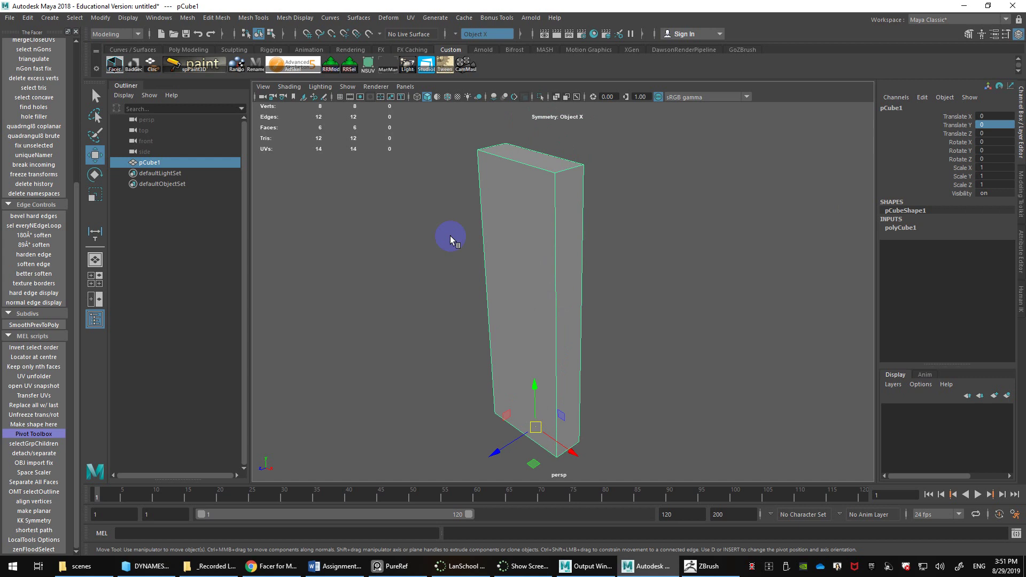
click(75, 31)
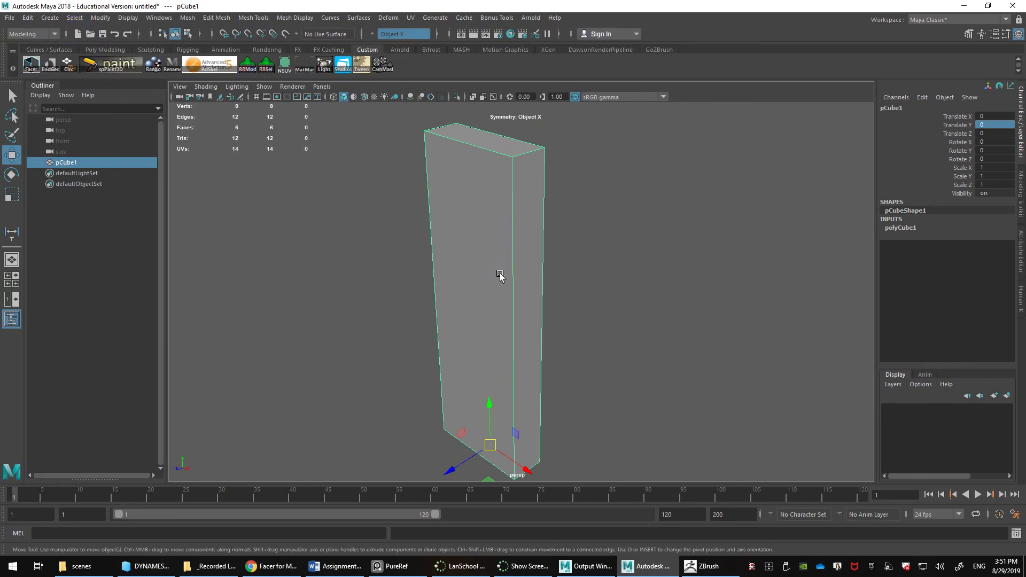
scroll(509, 291, up, 2)
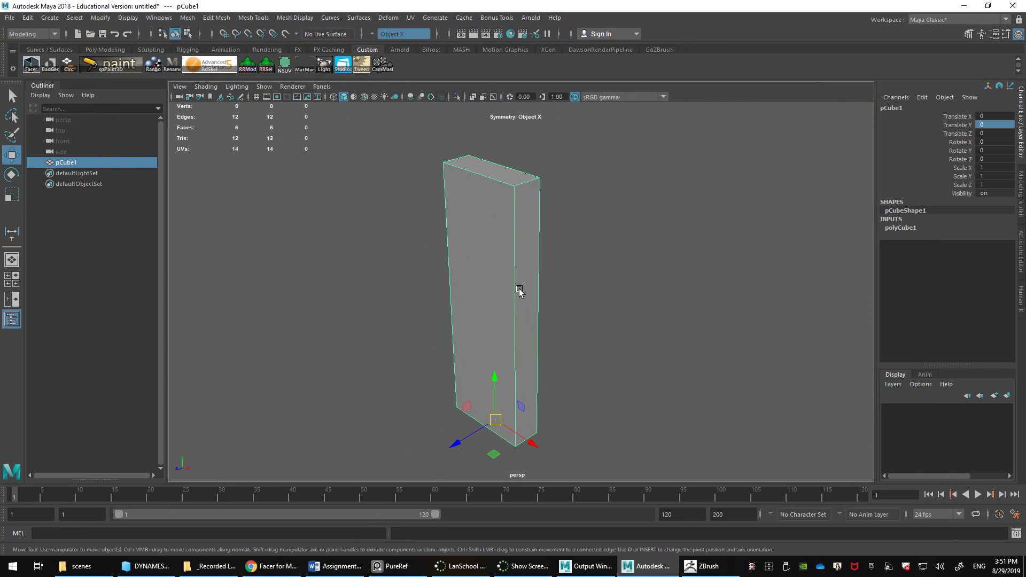
click(659, 49)
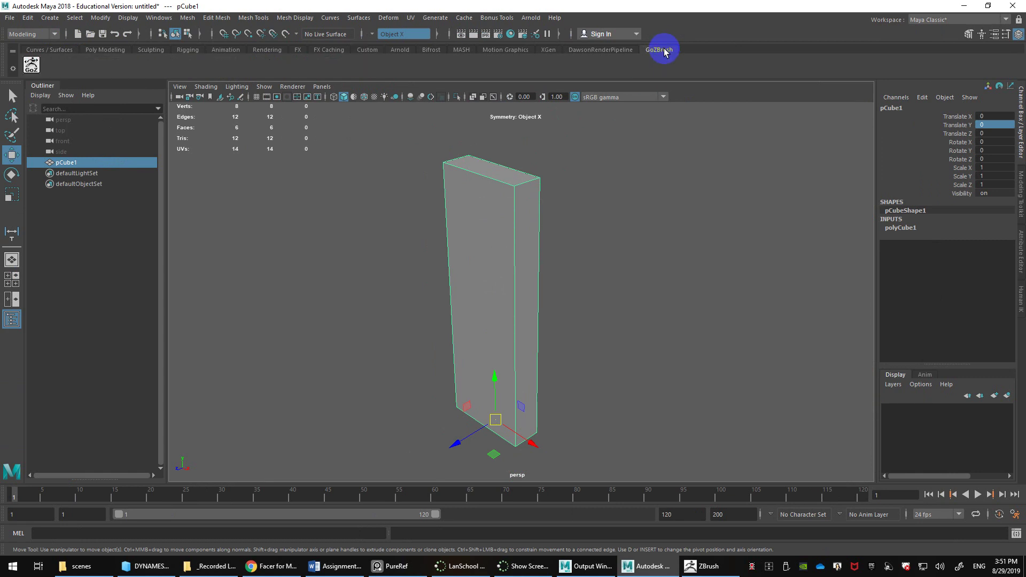
click(37, 65)
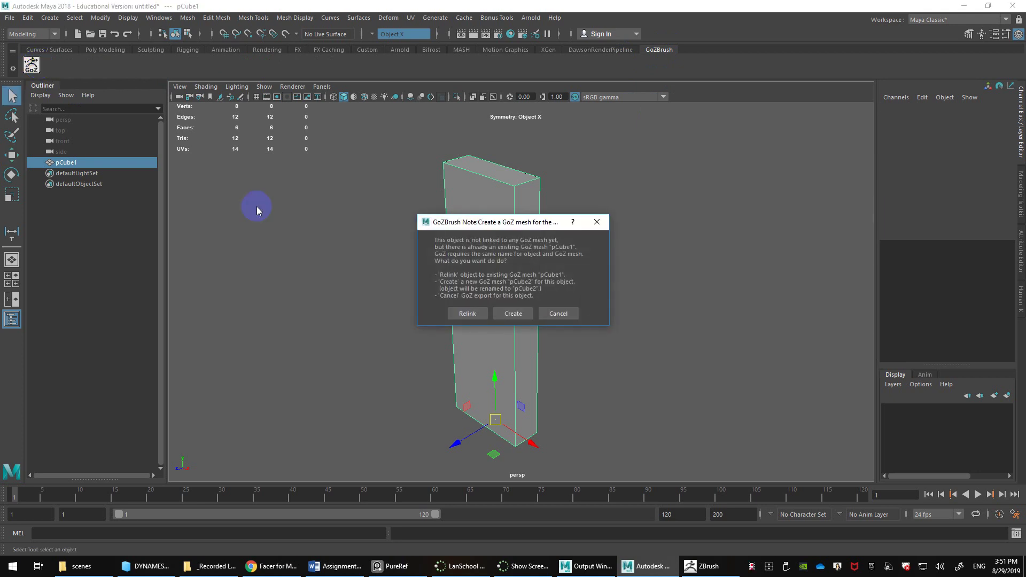
click(510, 314)
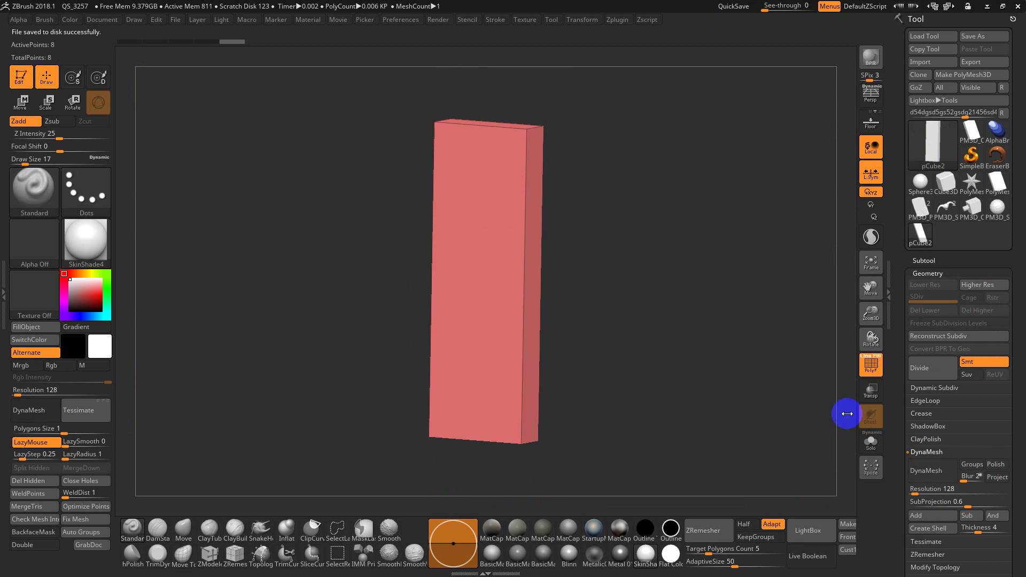
Set the tall box's XYZ Size to 2 in its geometry settings, and set the draw size to 149
scroll(904, 449, down, 5)
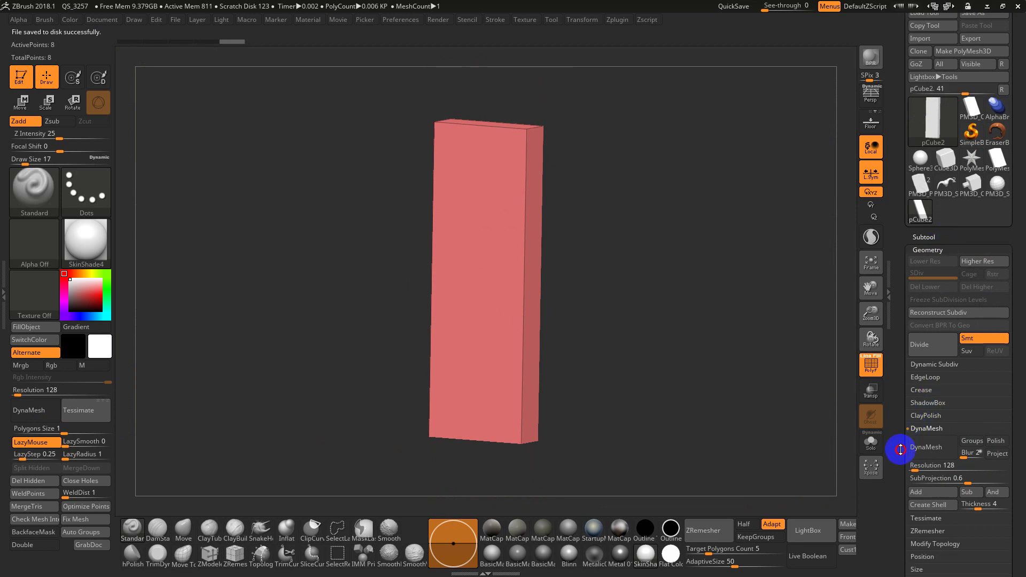
click(918, 430)
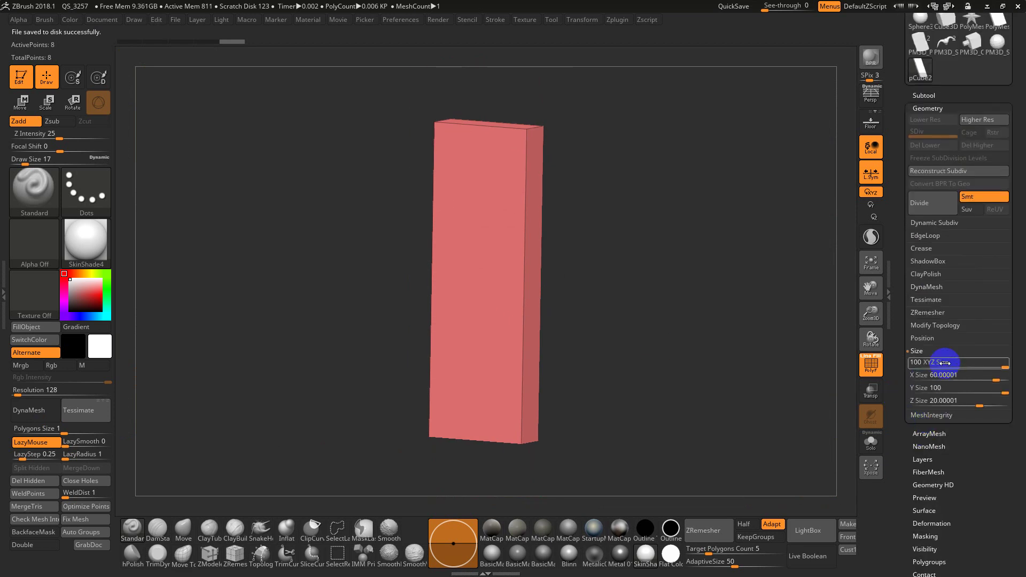
click(945, 361)
text(2)
key(Return)
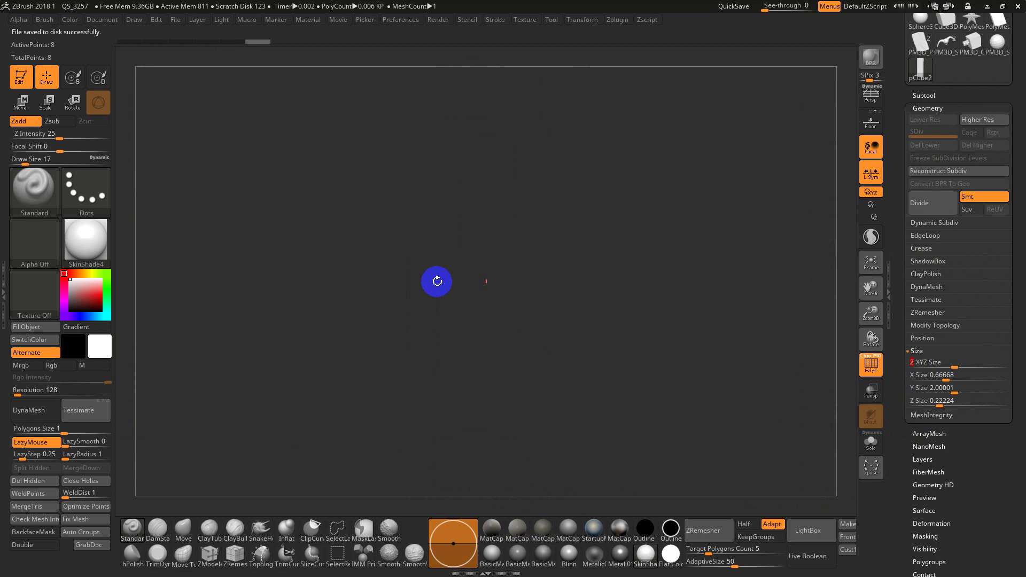
key(s)
drag(531, 293, 543, 294)
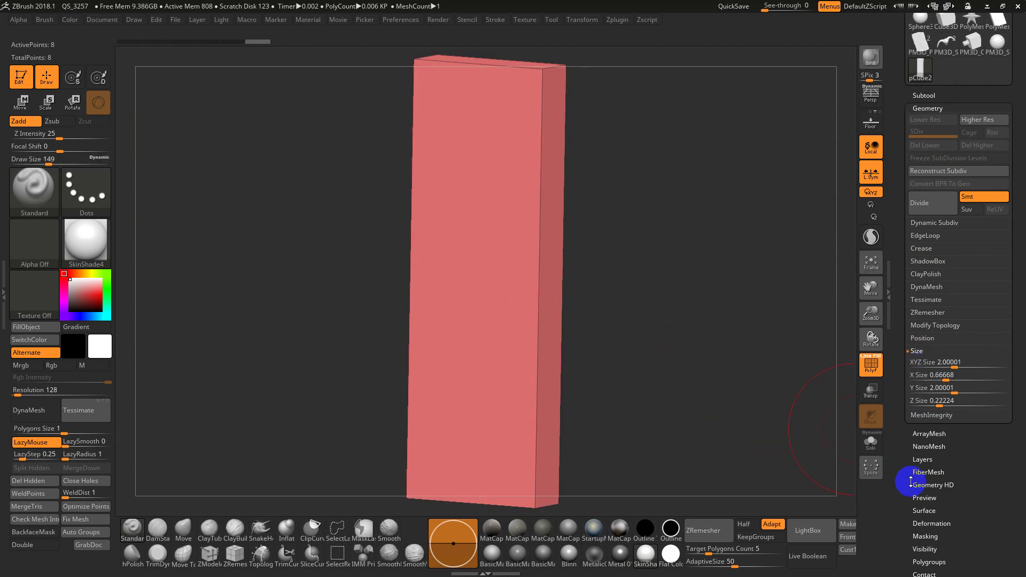
Try sending the resized box back to Maya with GoZ and compare it with the original by redoing and undoing the transfer
drag(897, 105, 897, 262)
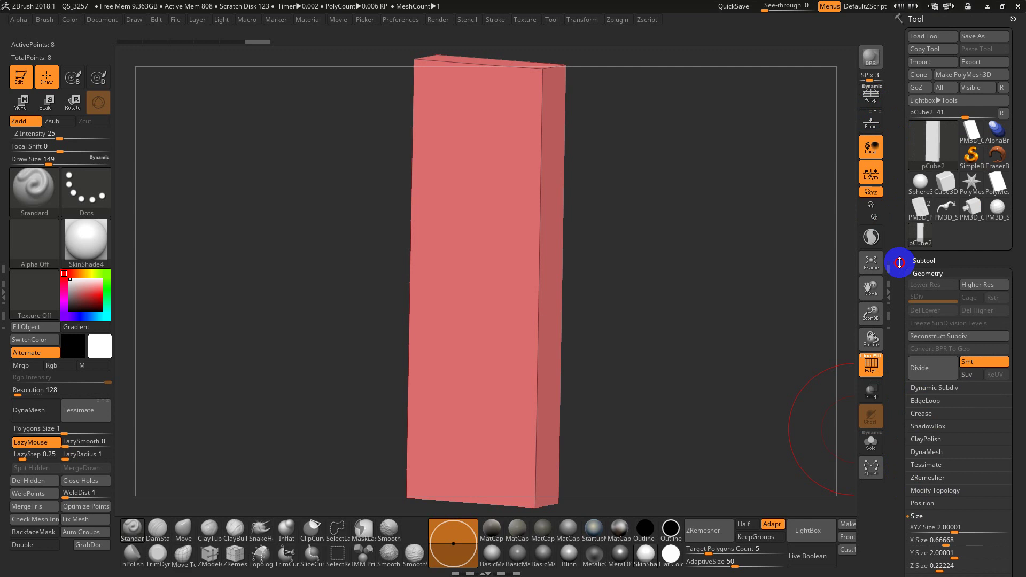
click(918, 88)
key(alt+Tab)
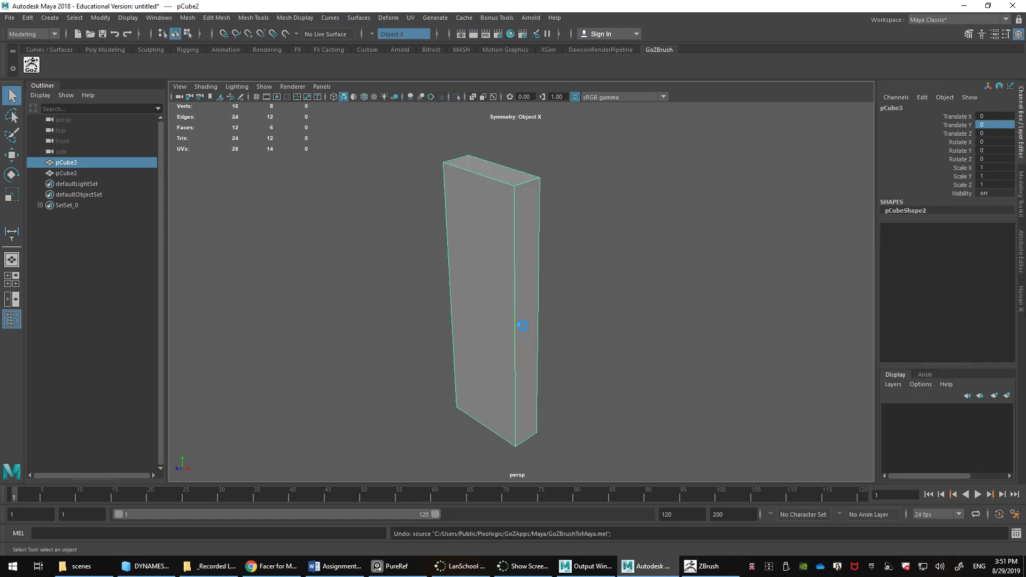
key(ctrl+y)
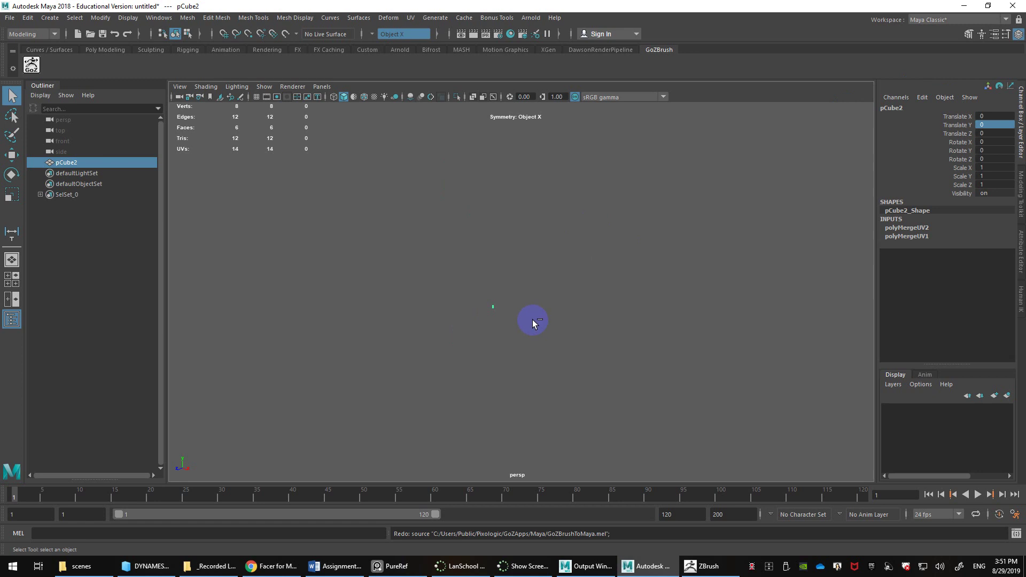
key(ctrl+z)
key(alt+Tab)
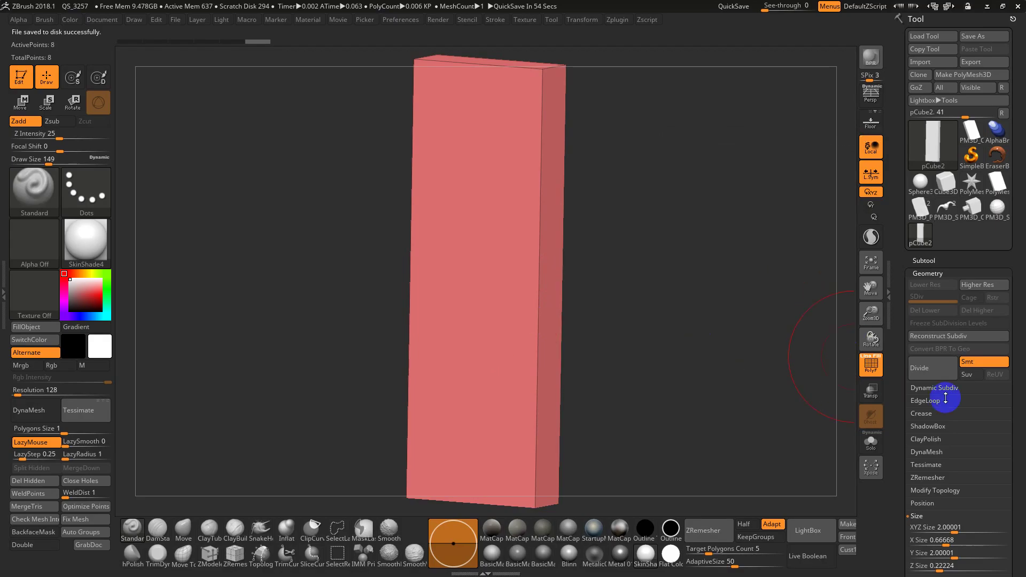
Set the box's export Scale to 90
drag(903, 439, 901, 400)
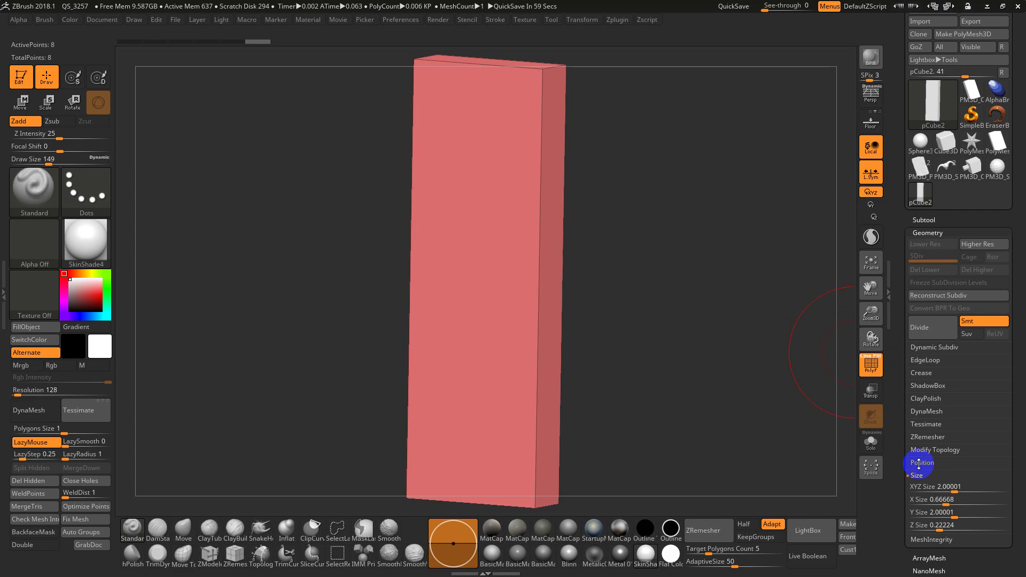
drag(892, 415, 872, 299)
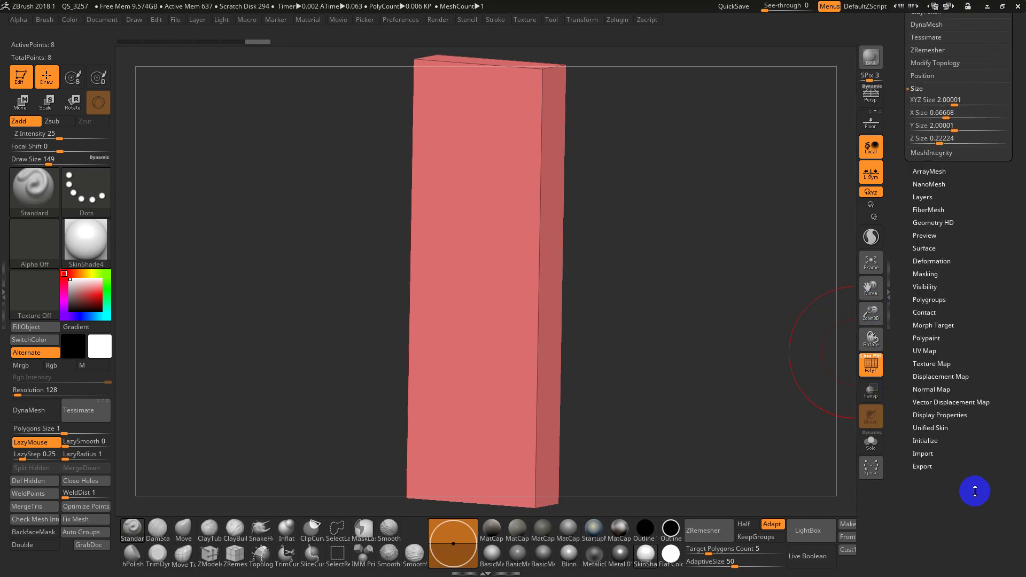
click(923, 467)
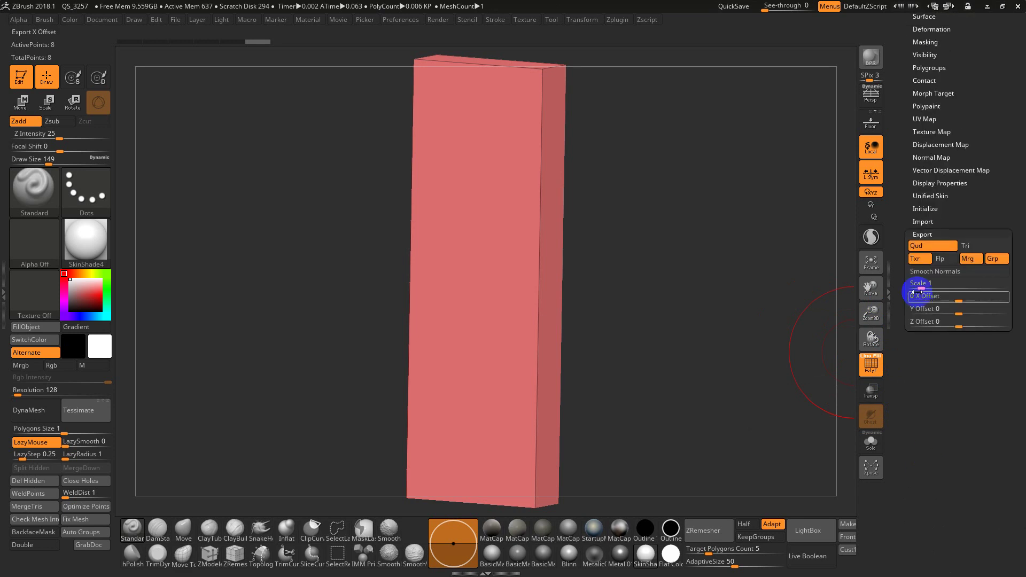
text(90)
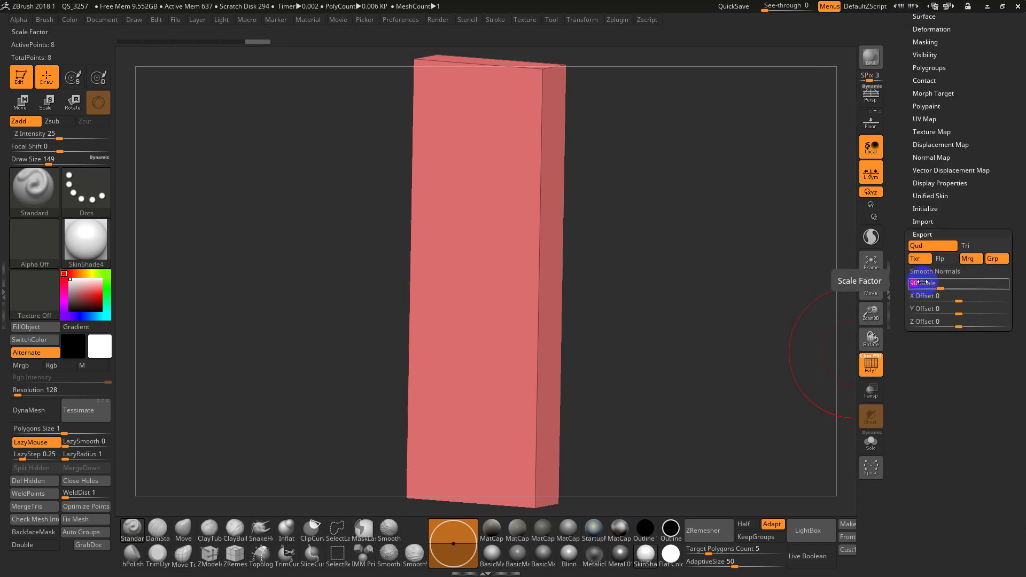
key(Return)
Check the box's XYZ Size values in its geometry settings
drag(902, 142, 920, 293)
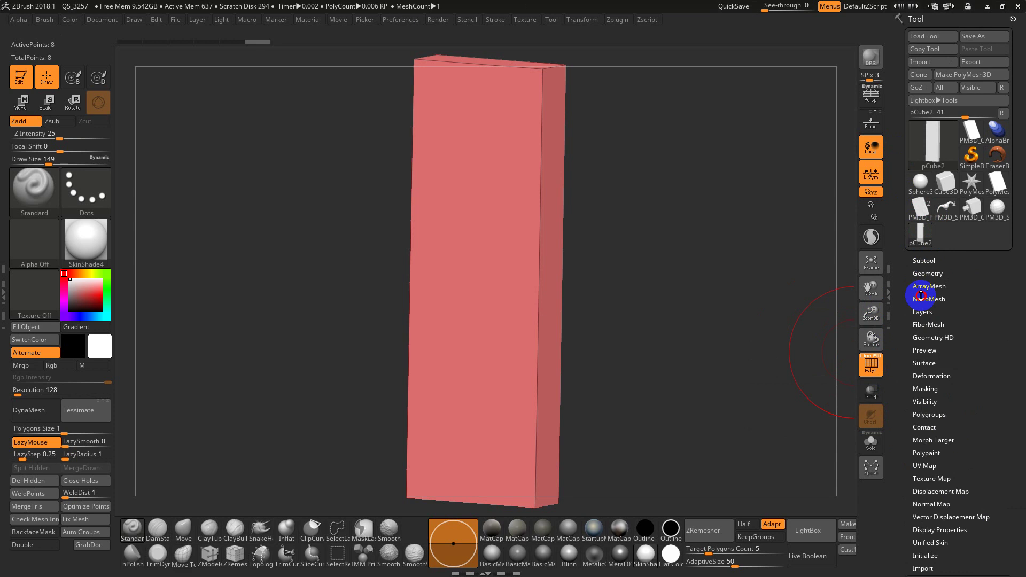
click(928, 273)
drag(892, 486, 897, 440)
drag(894, 124, 904, 203)
Send the box back to Maya with GoZ instead of exporting an OBJ file, and check its size there
click(972, 62)
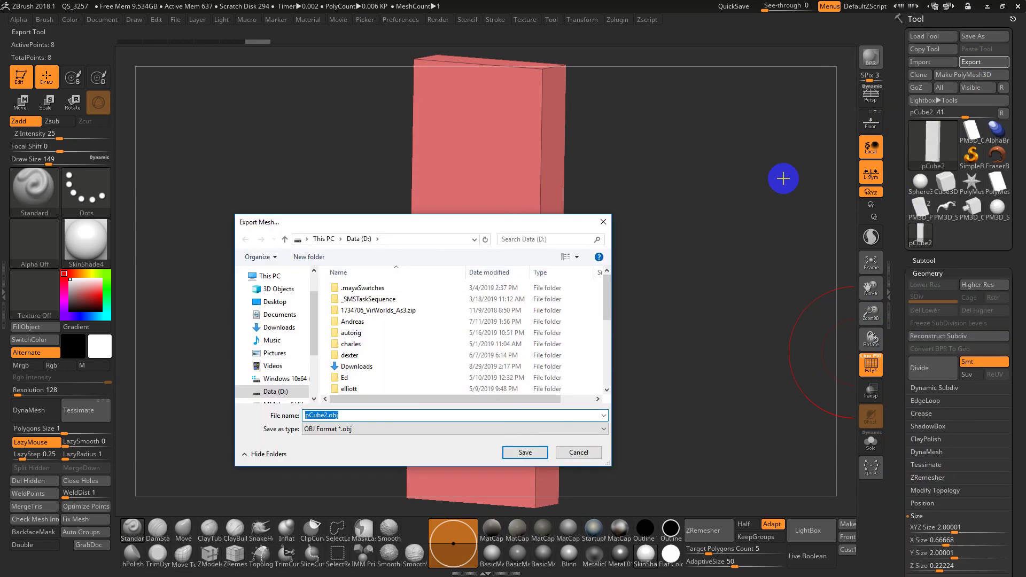
click(583, 452)
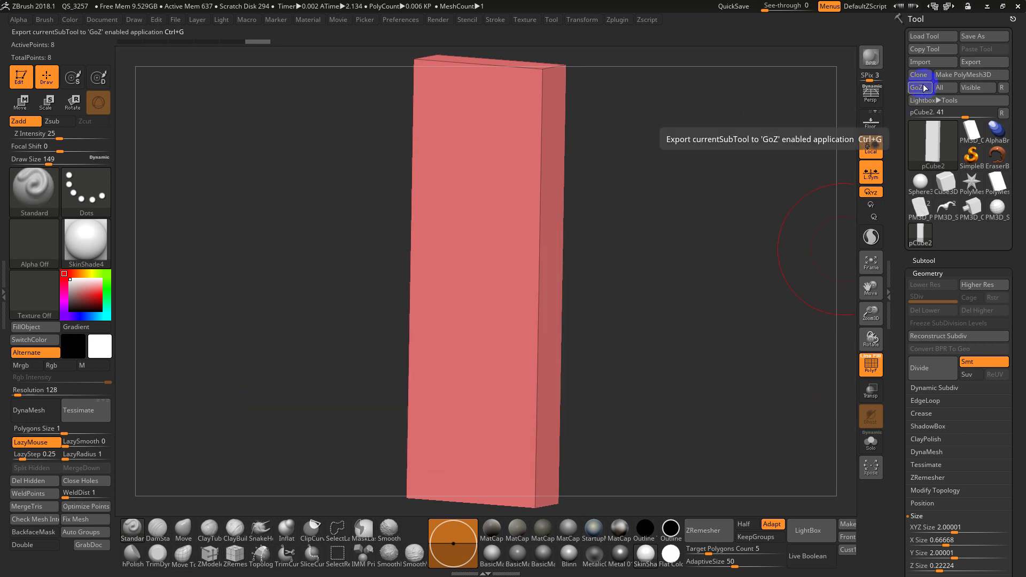
key(alt+Tab)
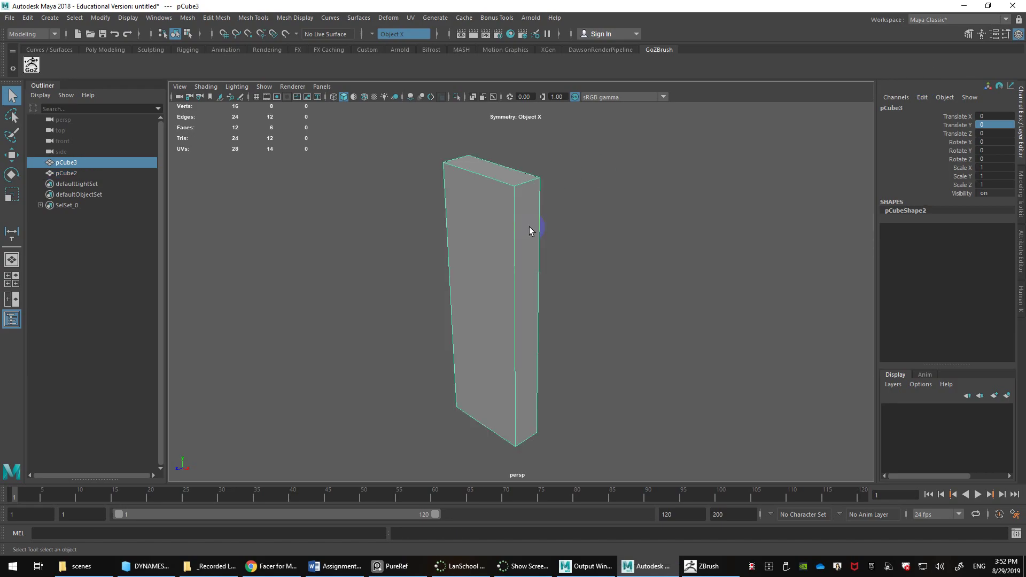
key(alt+Tab)
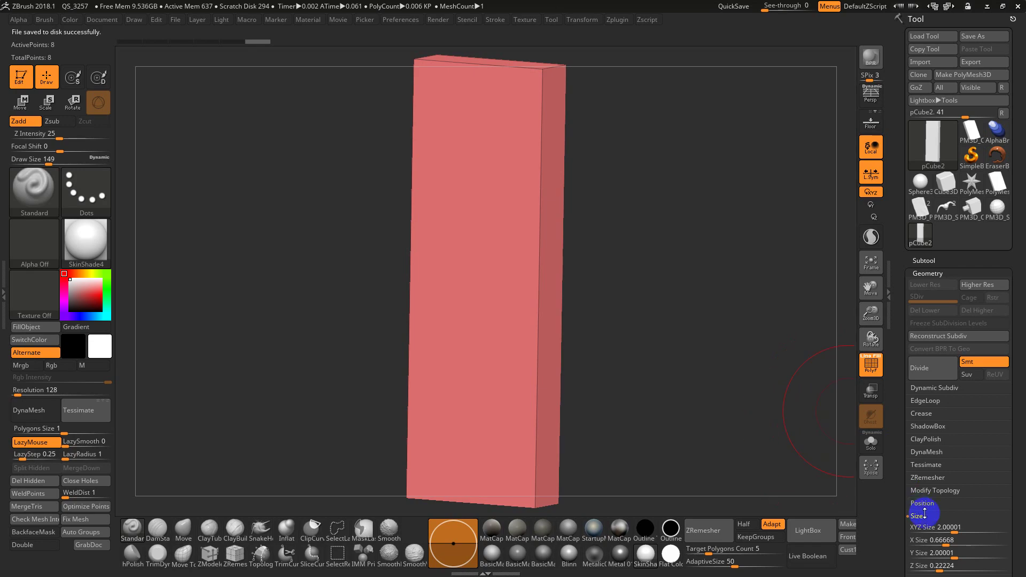
Check the box's Scale value in its export settings
scroll(912, 521, down, 10)
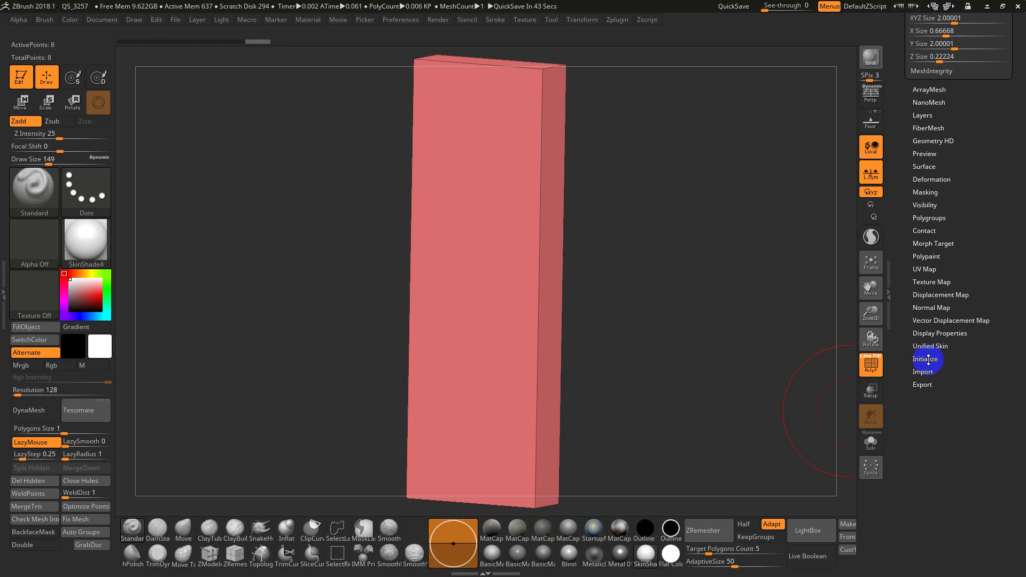
click(923, 384)
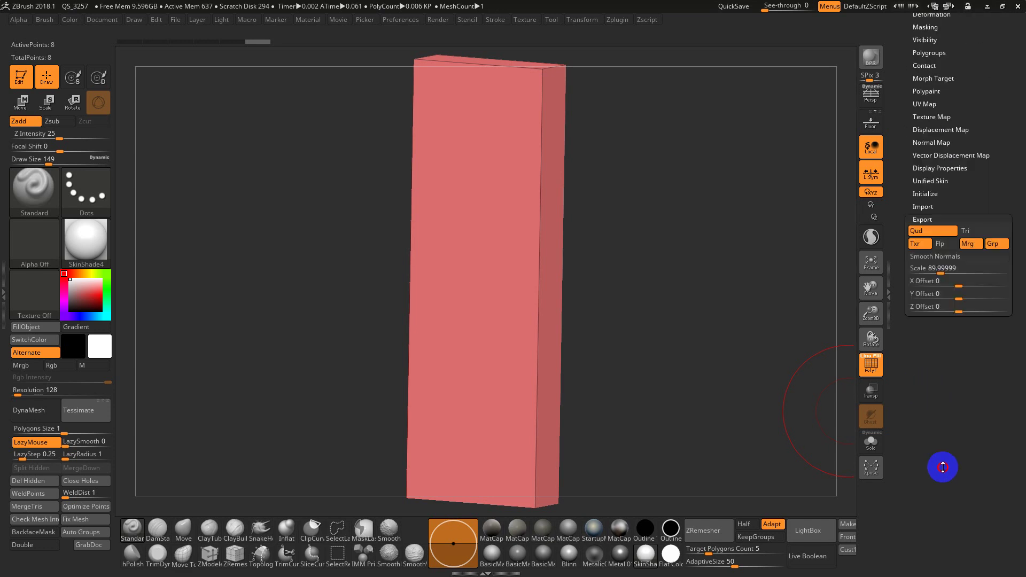
Set the box's export Scale to 1 and send it to Maya with GoZ
click(937, 382)
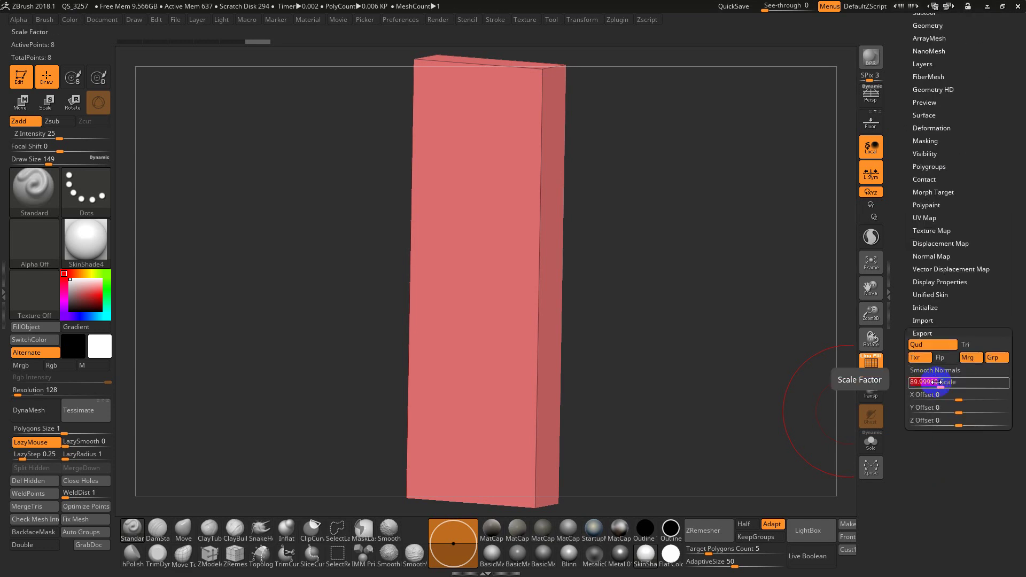
text(1)
key(Return)
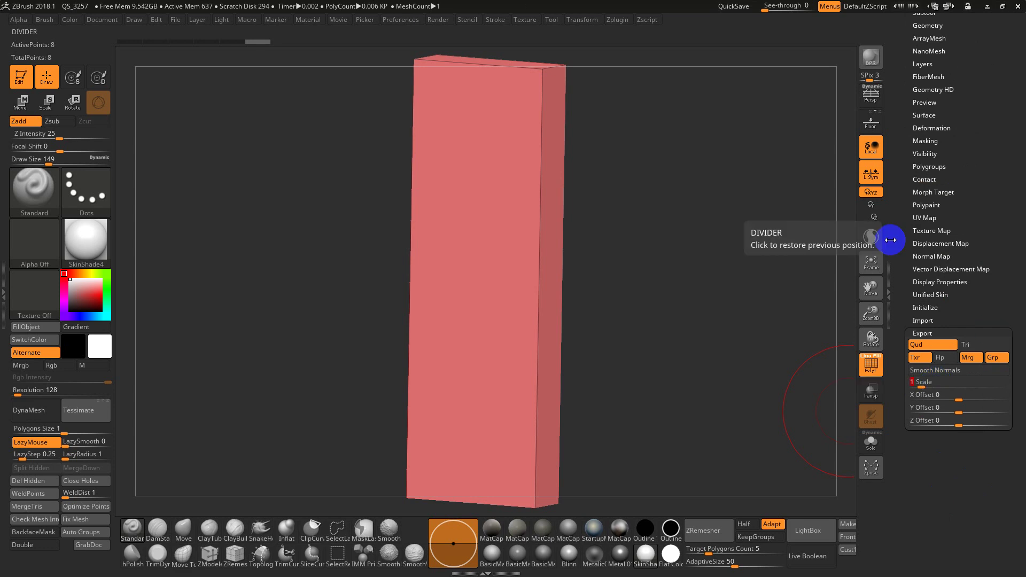
scroll(910, 142, up, 5)
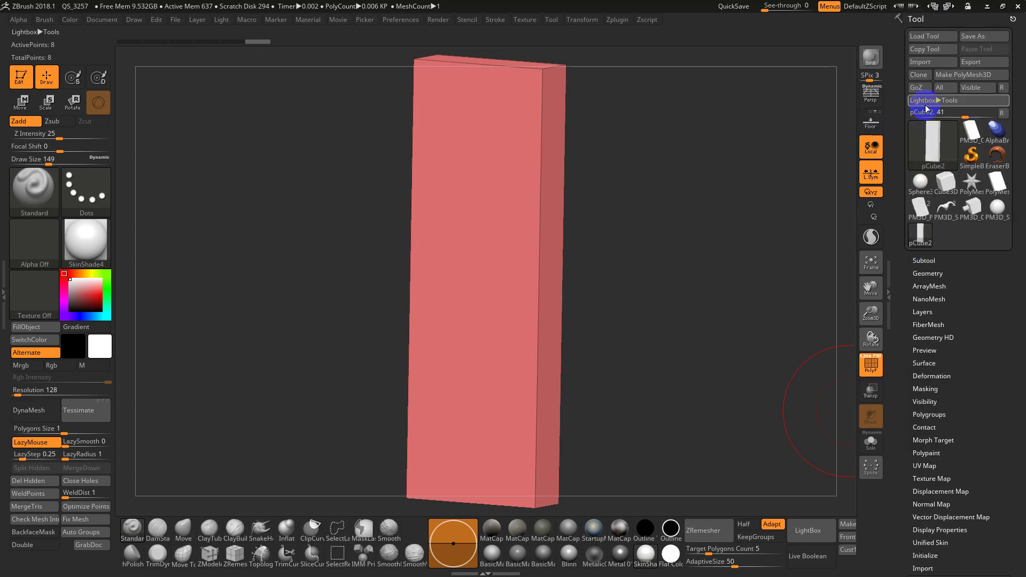
click(915, 88)
key(alt+Tab)
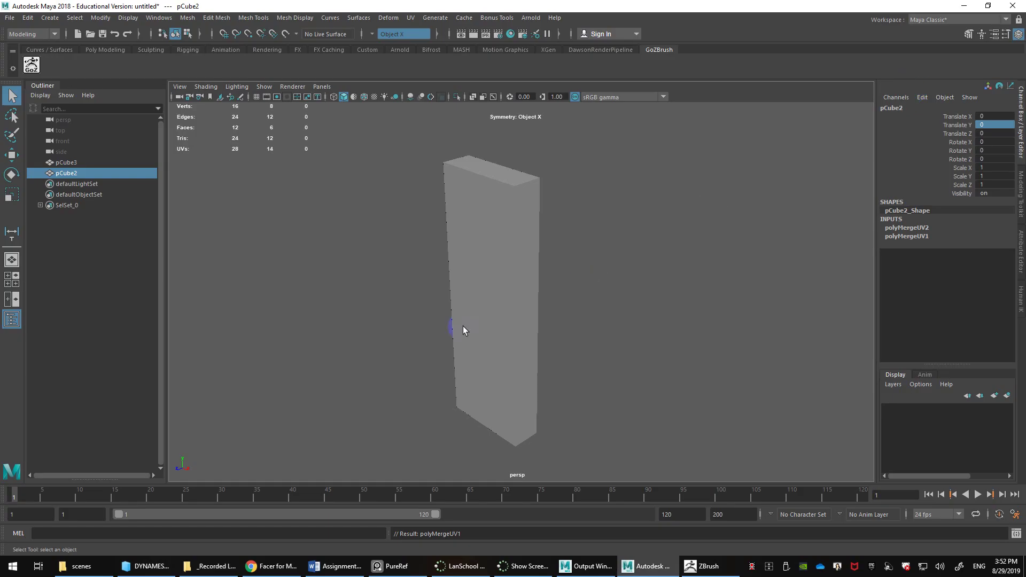
key(w)
drag(474, 436, 549, 408)
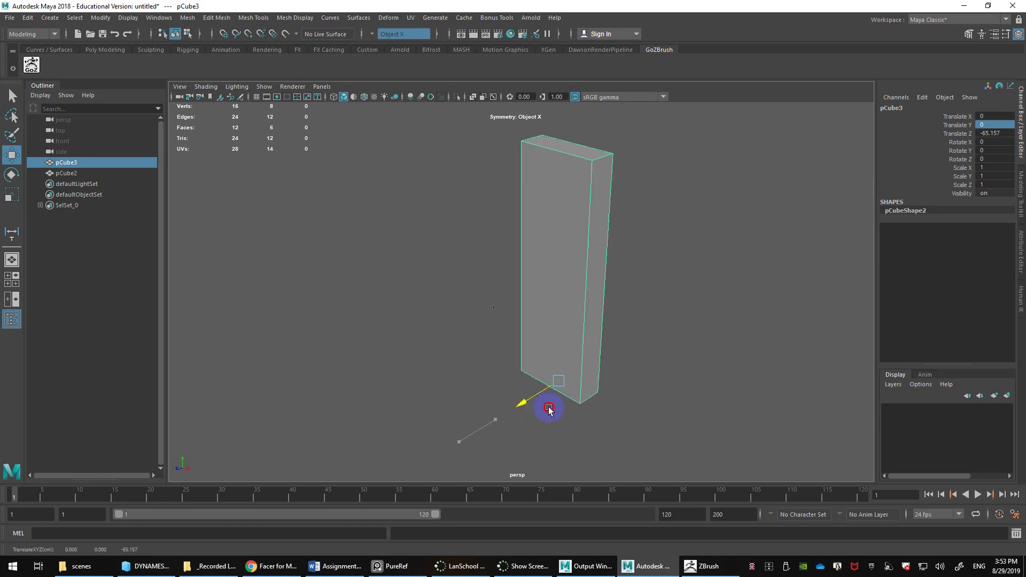
key(ctrl+z)
Resend the box from ZBrush to Maya with GoZ and move pCube3 about 62 units along negative Z, away from it
key(alt+Tab)
click(918, 88)
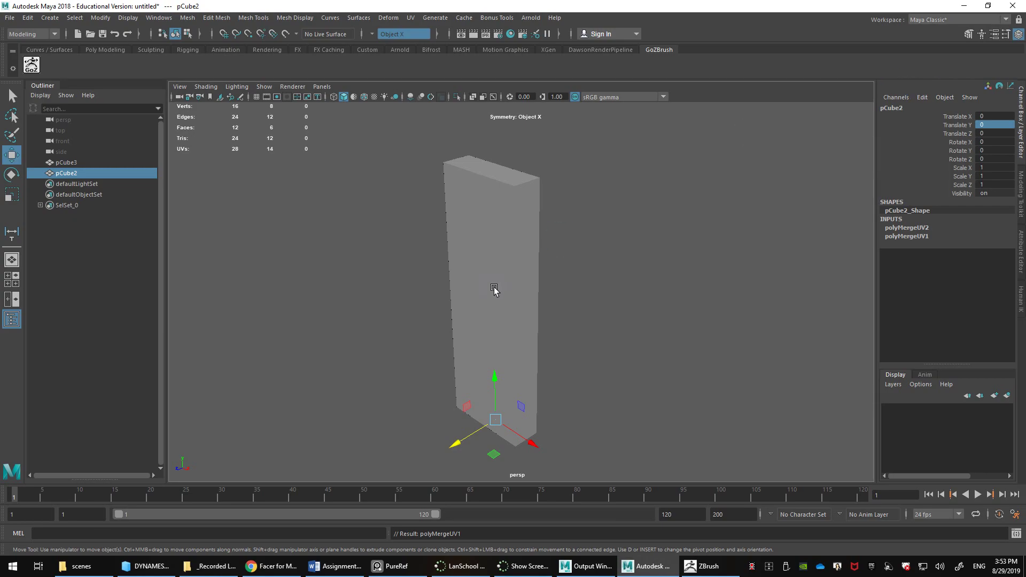
click(68, 163)
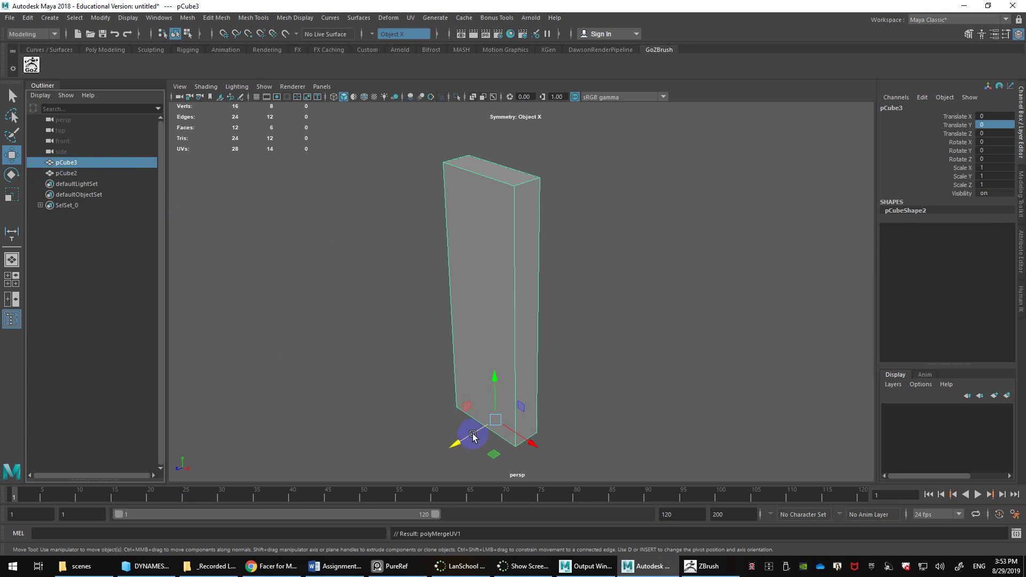
drag(473, 437, 549, 414)
Compare the size of the returned box with pCube3 up close in Maya, and return to ZBrush
scroll(498, 334, up, 10)
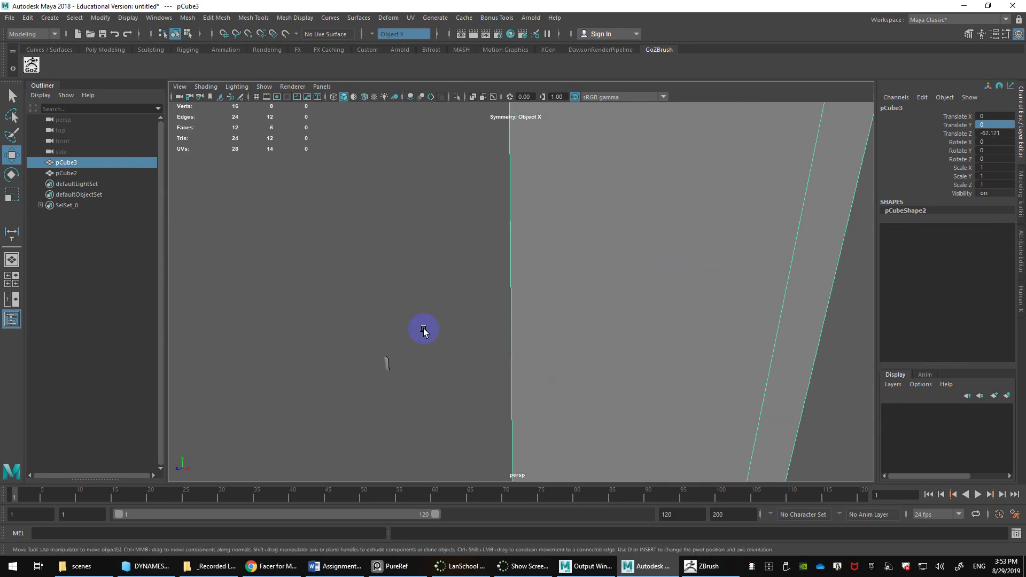
drag(424, 330, 379, 386)
alt+drag(385, 387, 546, 378)
key(alt+Tab)
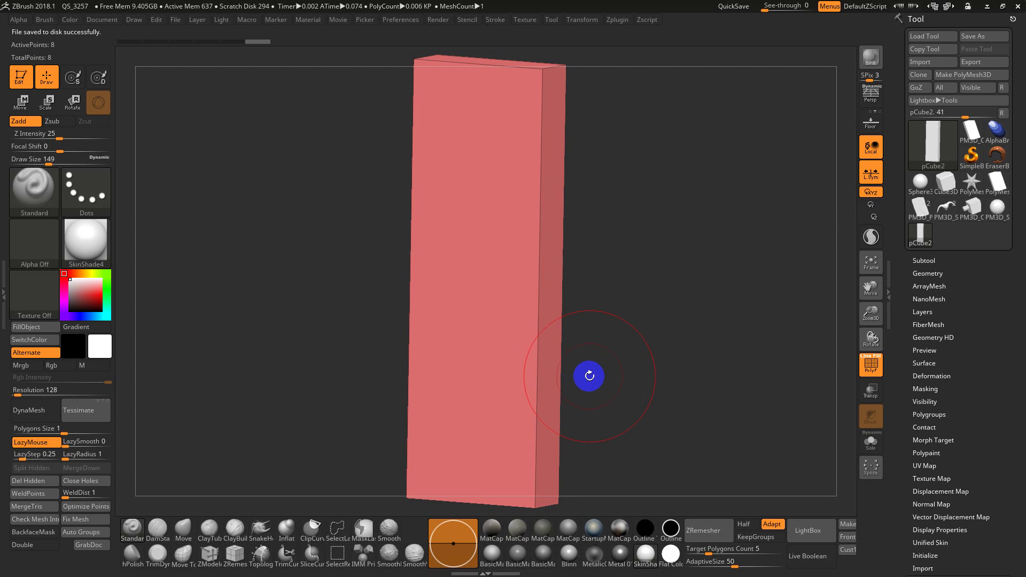